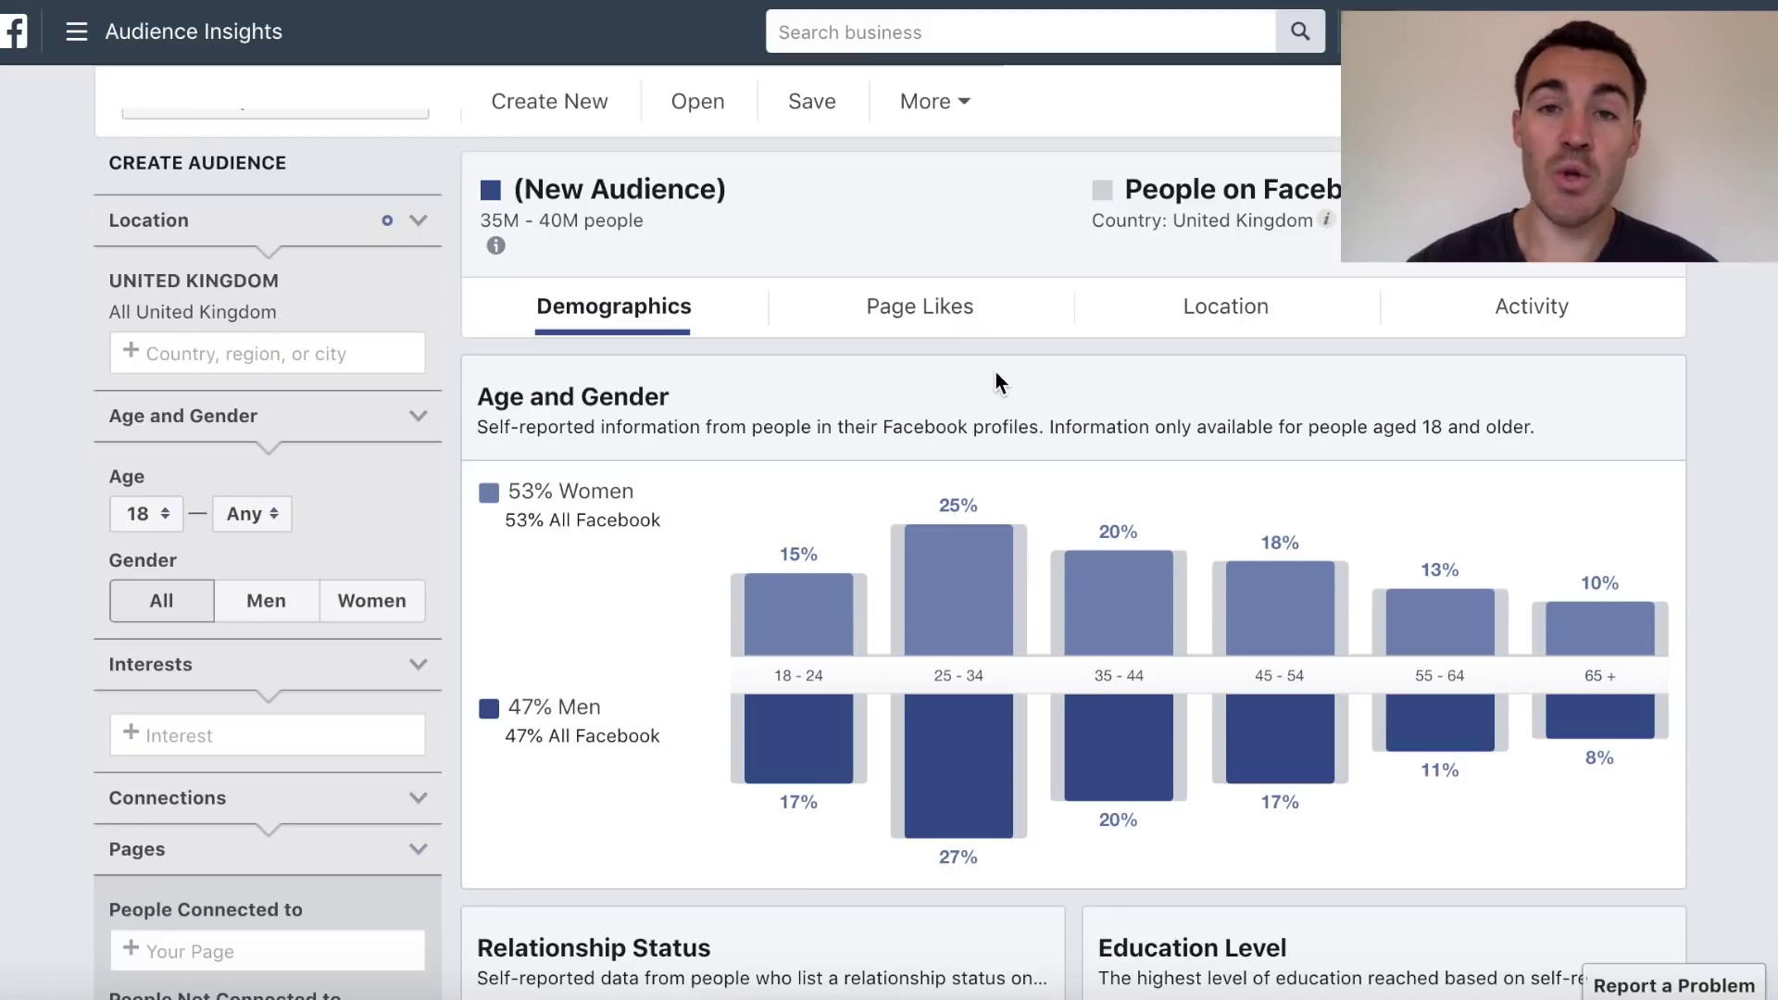
Show the full list of business tools to locate Audience Insights under Plan, and return to the audience page.
left_click(77, 39)
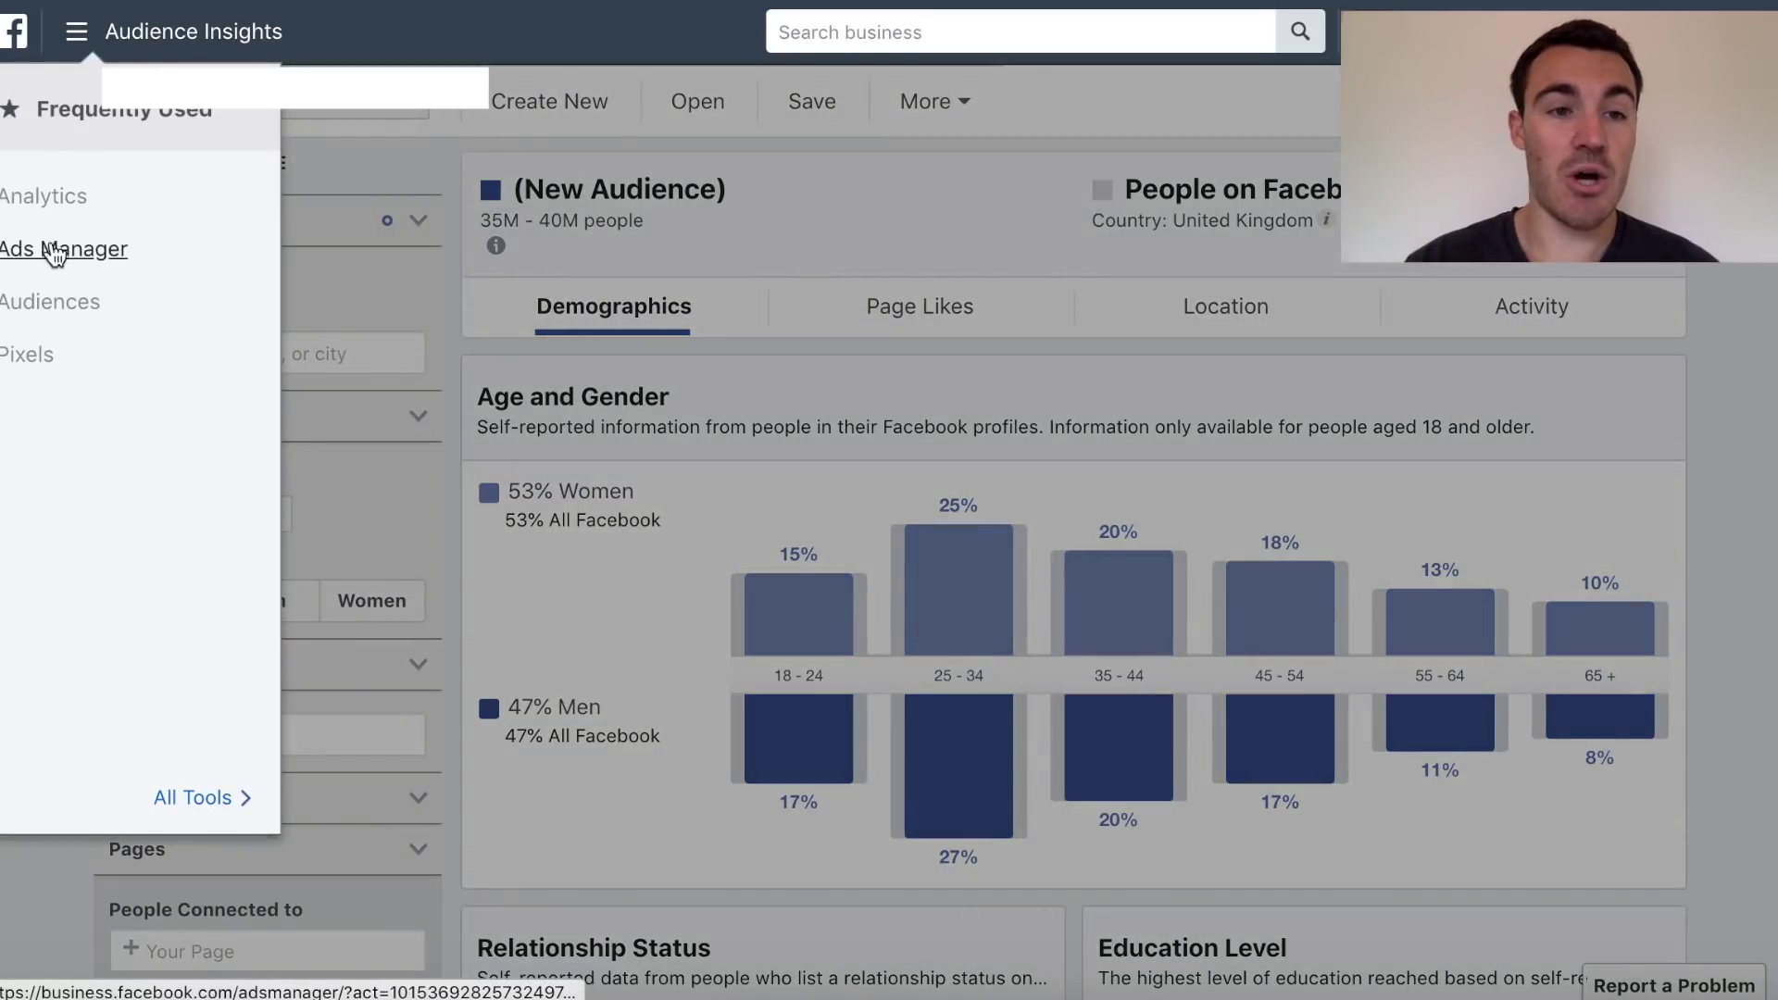
left_click(195, 795)
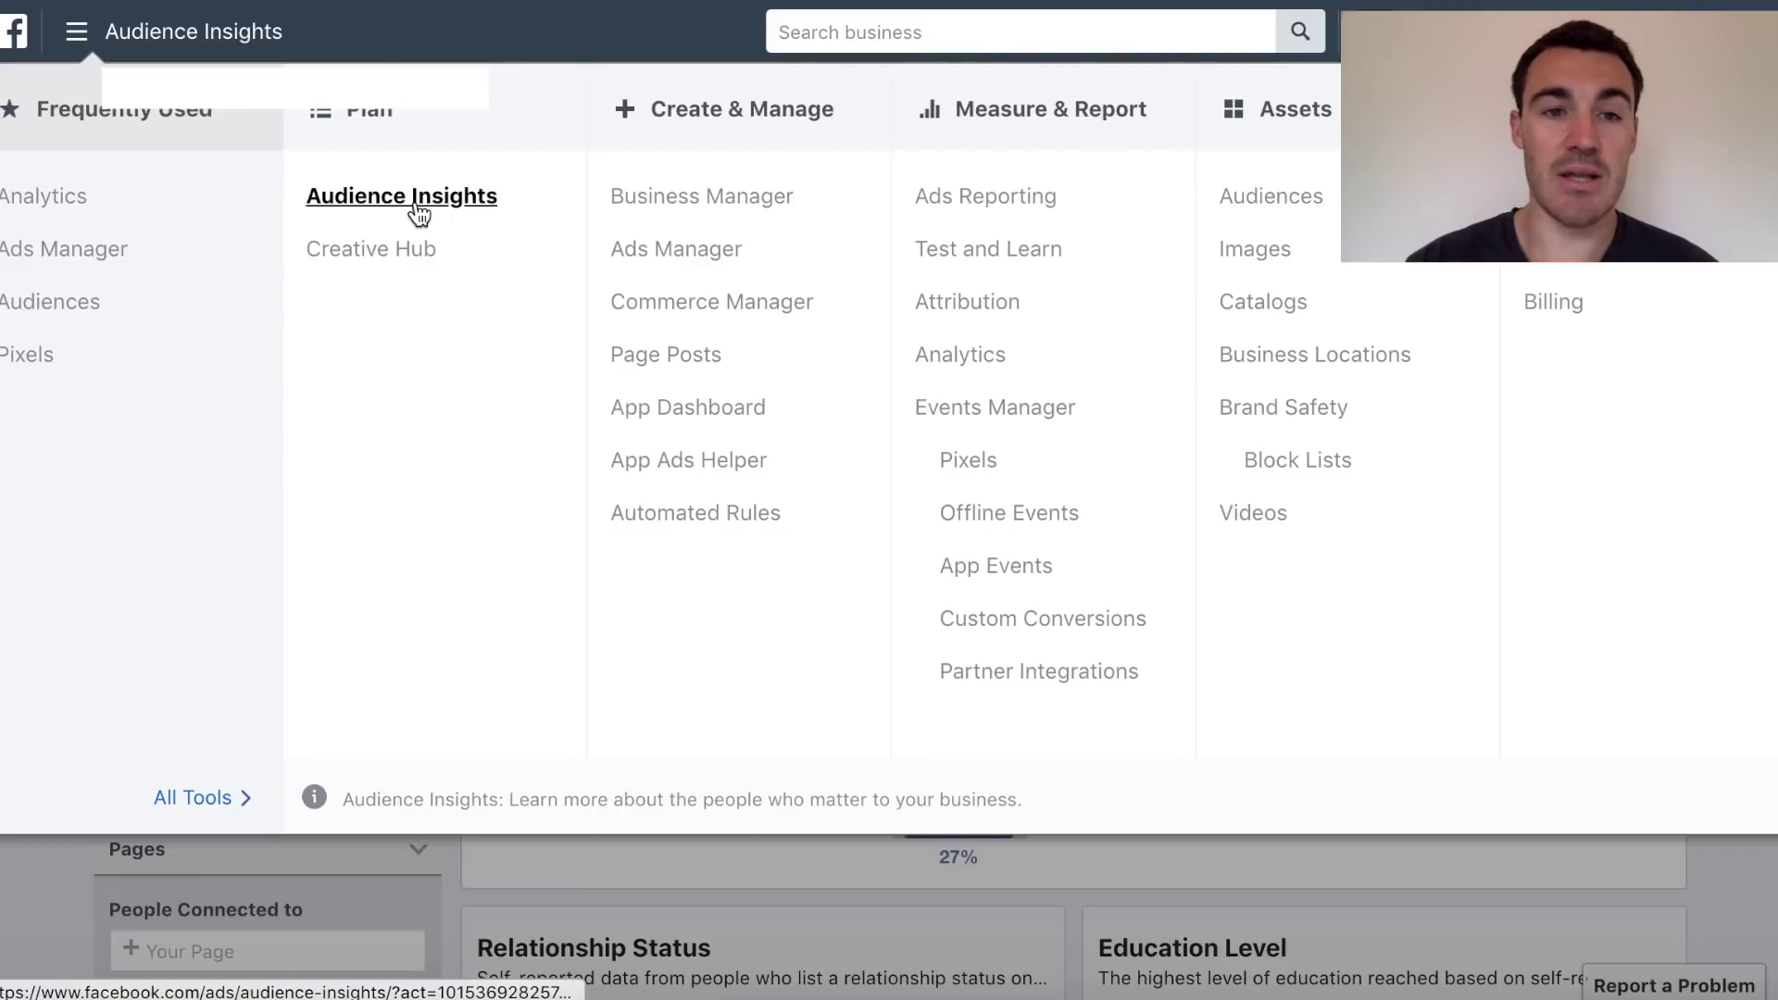
left_click(1753, 929)
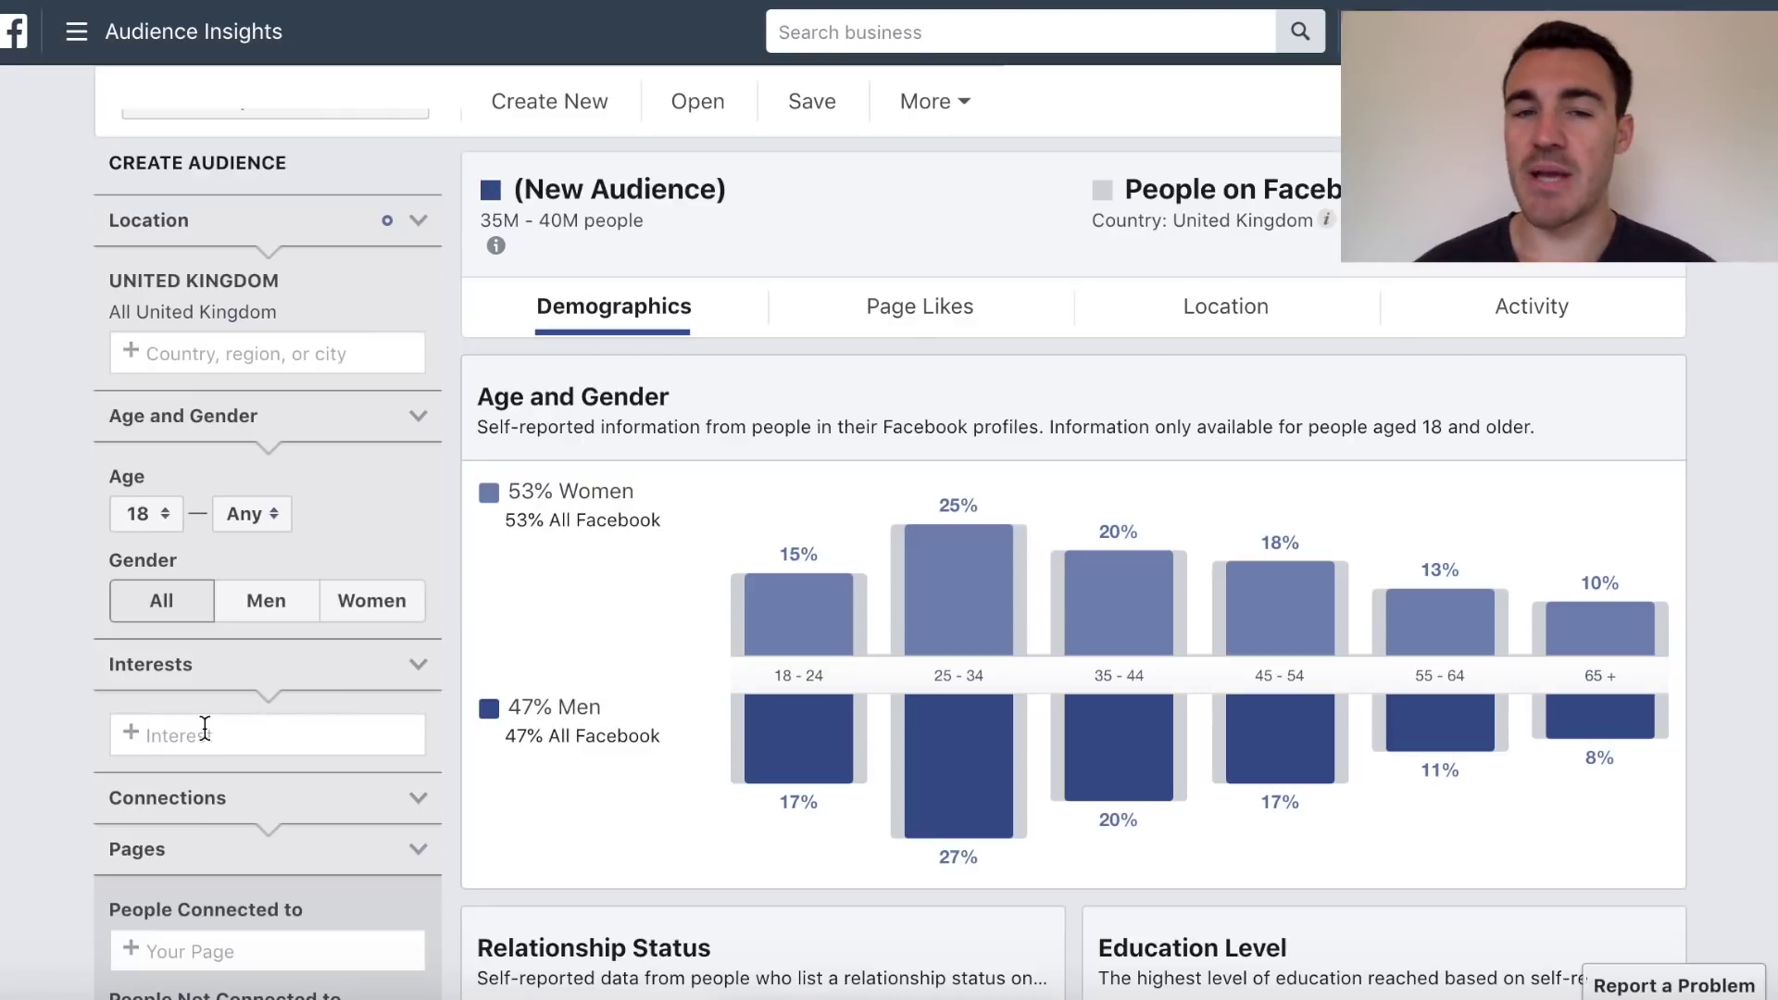
type("facebook advertising")
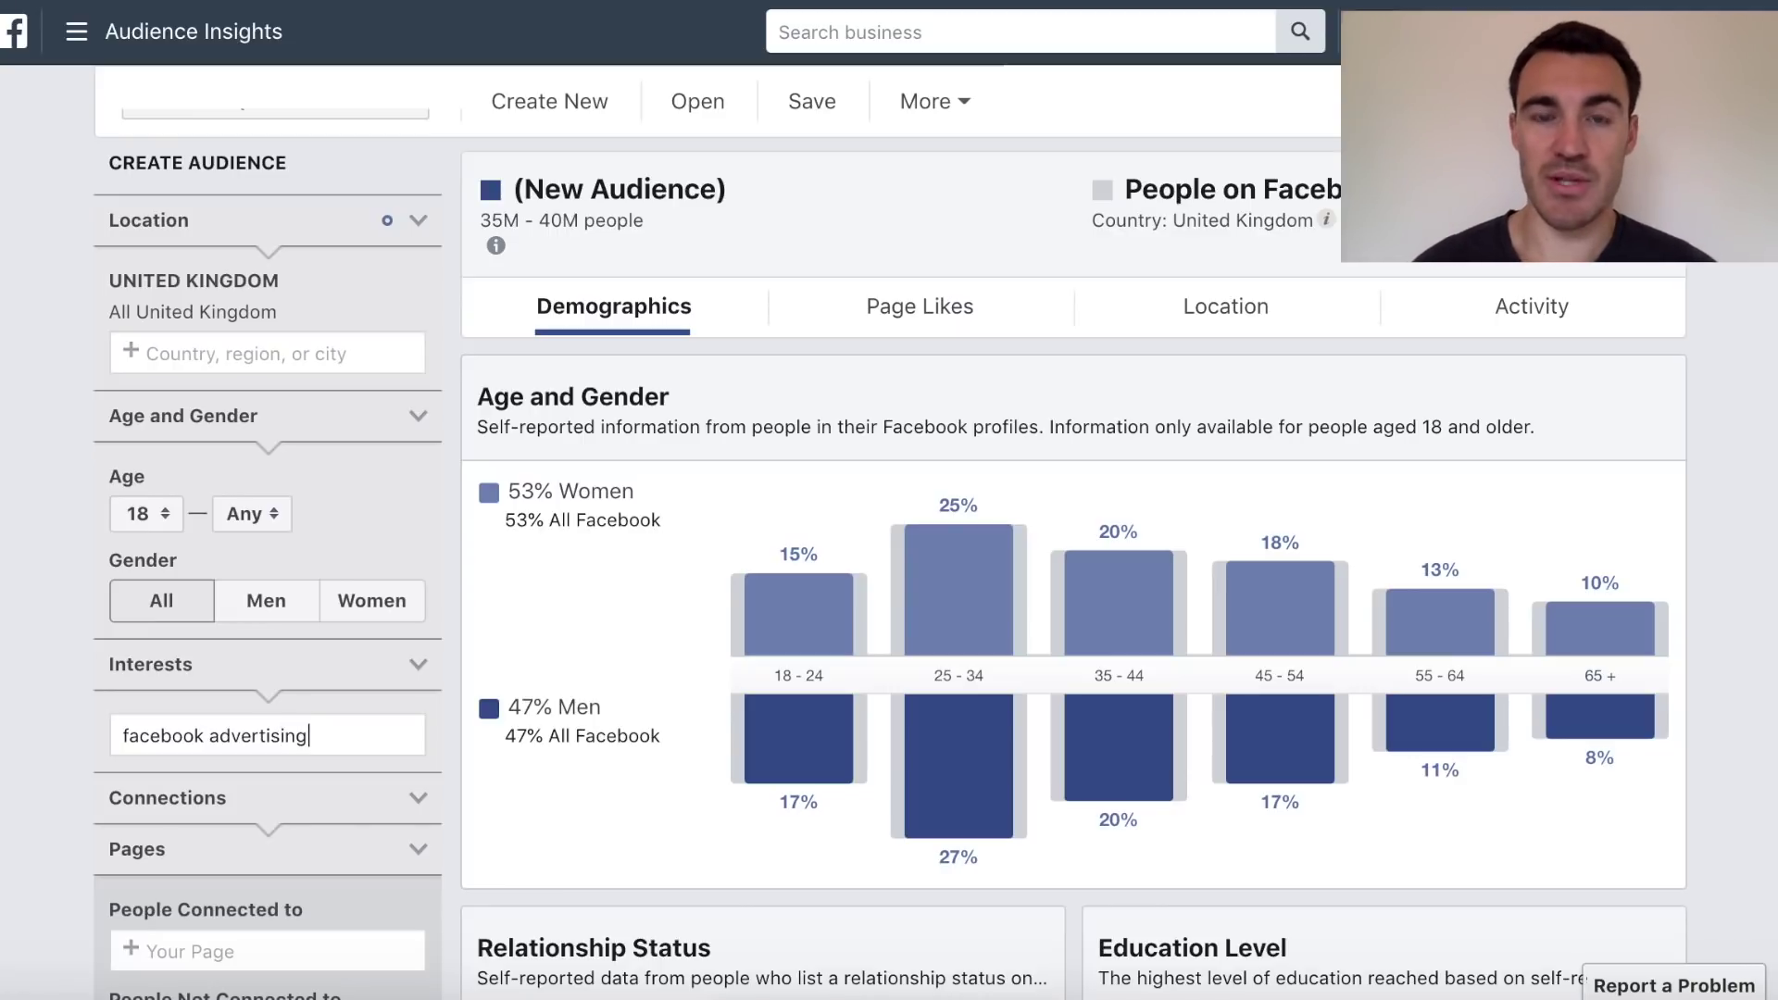
key("BackSpace")
key("BackSpace")
key("BackSpace")
key("BackSpace")
key("BackSpace")
key("BackSpace")
key("BackSpace")
key("BackSpace")
key("BackSpace")
key("BackSpace")
key("BackSpace")
key("BackSpace")
key("BackSpace")
key("BackSpace")
key("BackSpace")
key("BackSpace")
key("BackSpace")
key("BackSpace")
key("BackSpace")
key("BackSpace")
Add Digital marketing as an interest for the new United Kingdom audience.
type("digital market")
left_click(250, 783)
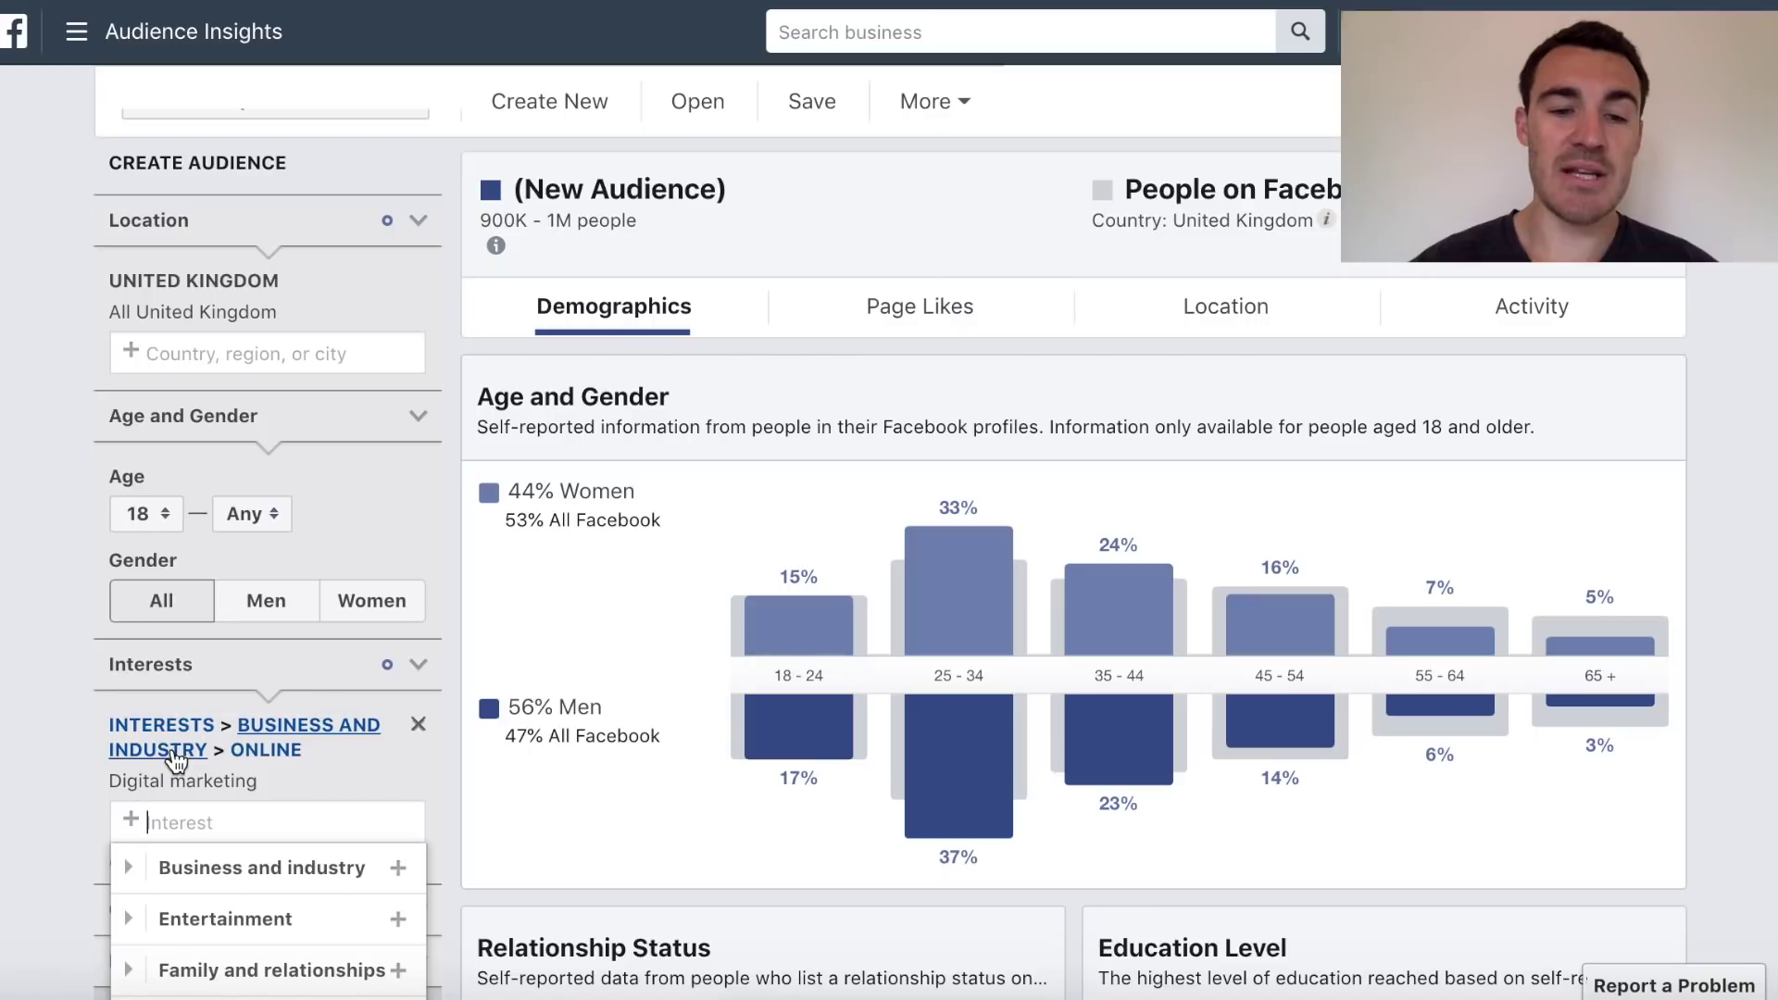
left_click(6, 685)
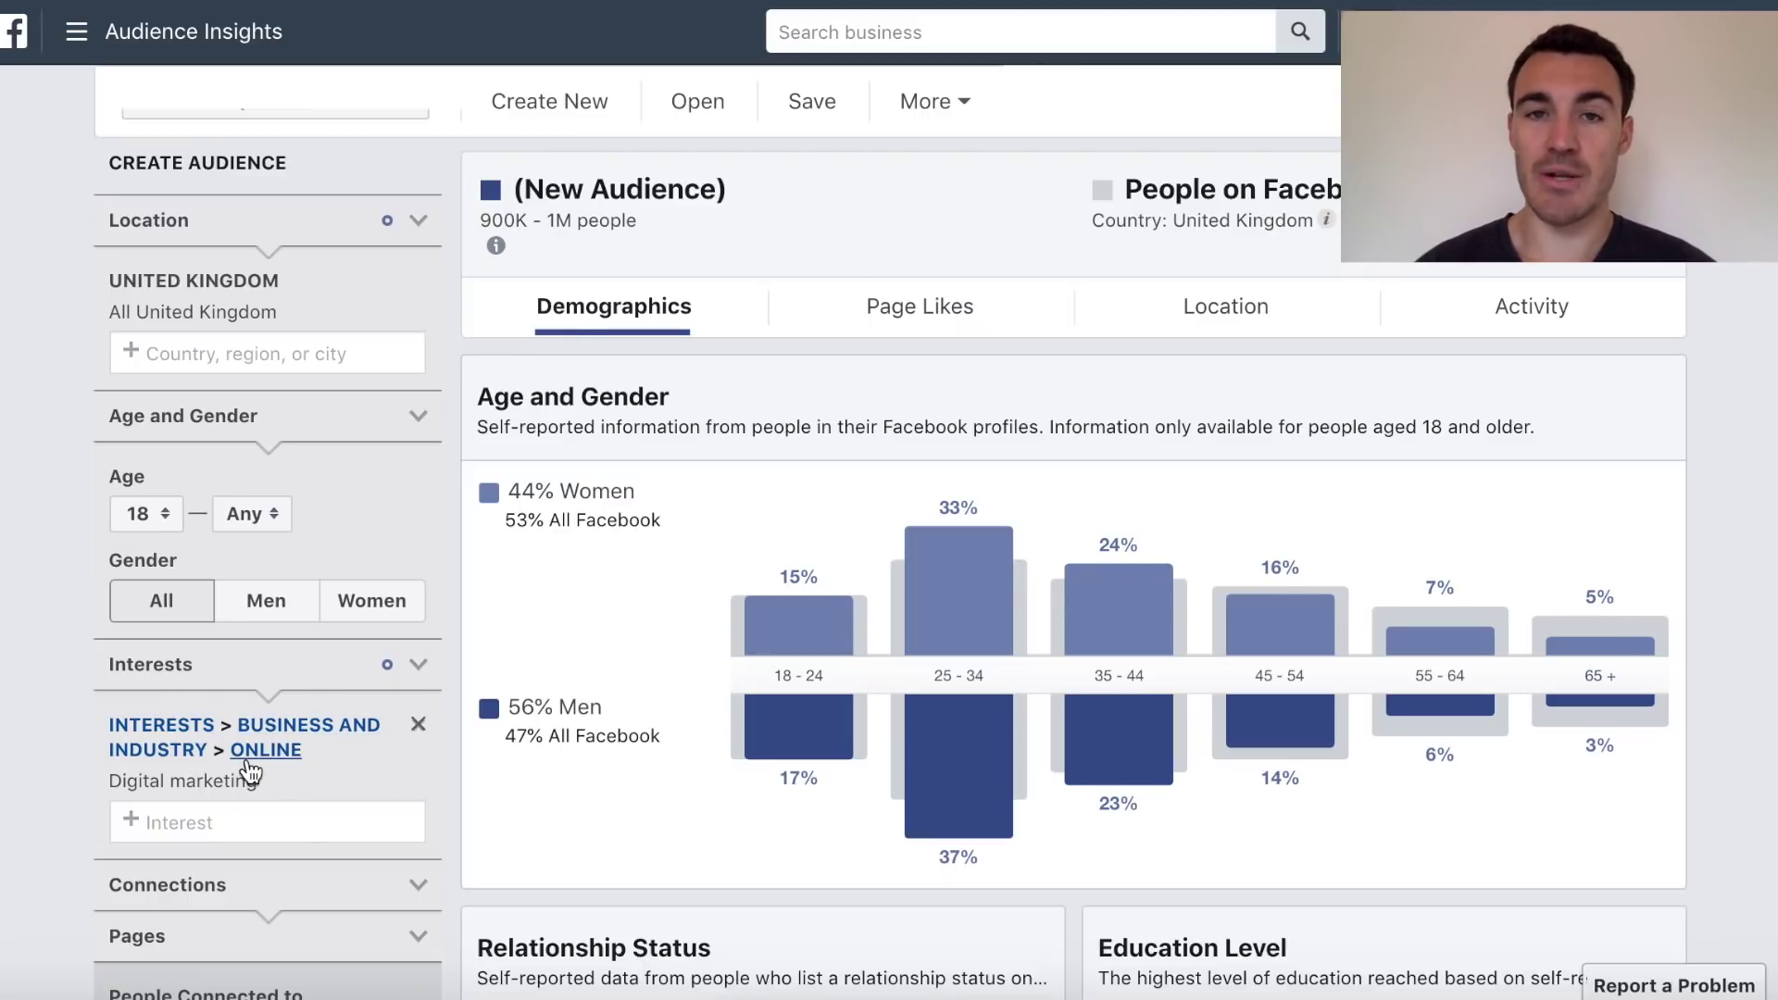
Examine the audience's demographic charts for age and gender, relationship status and education level against all Facebook users.
mouse_move(800, 569)
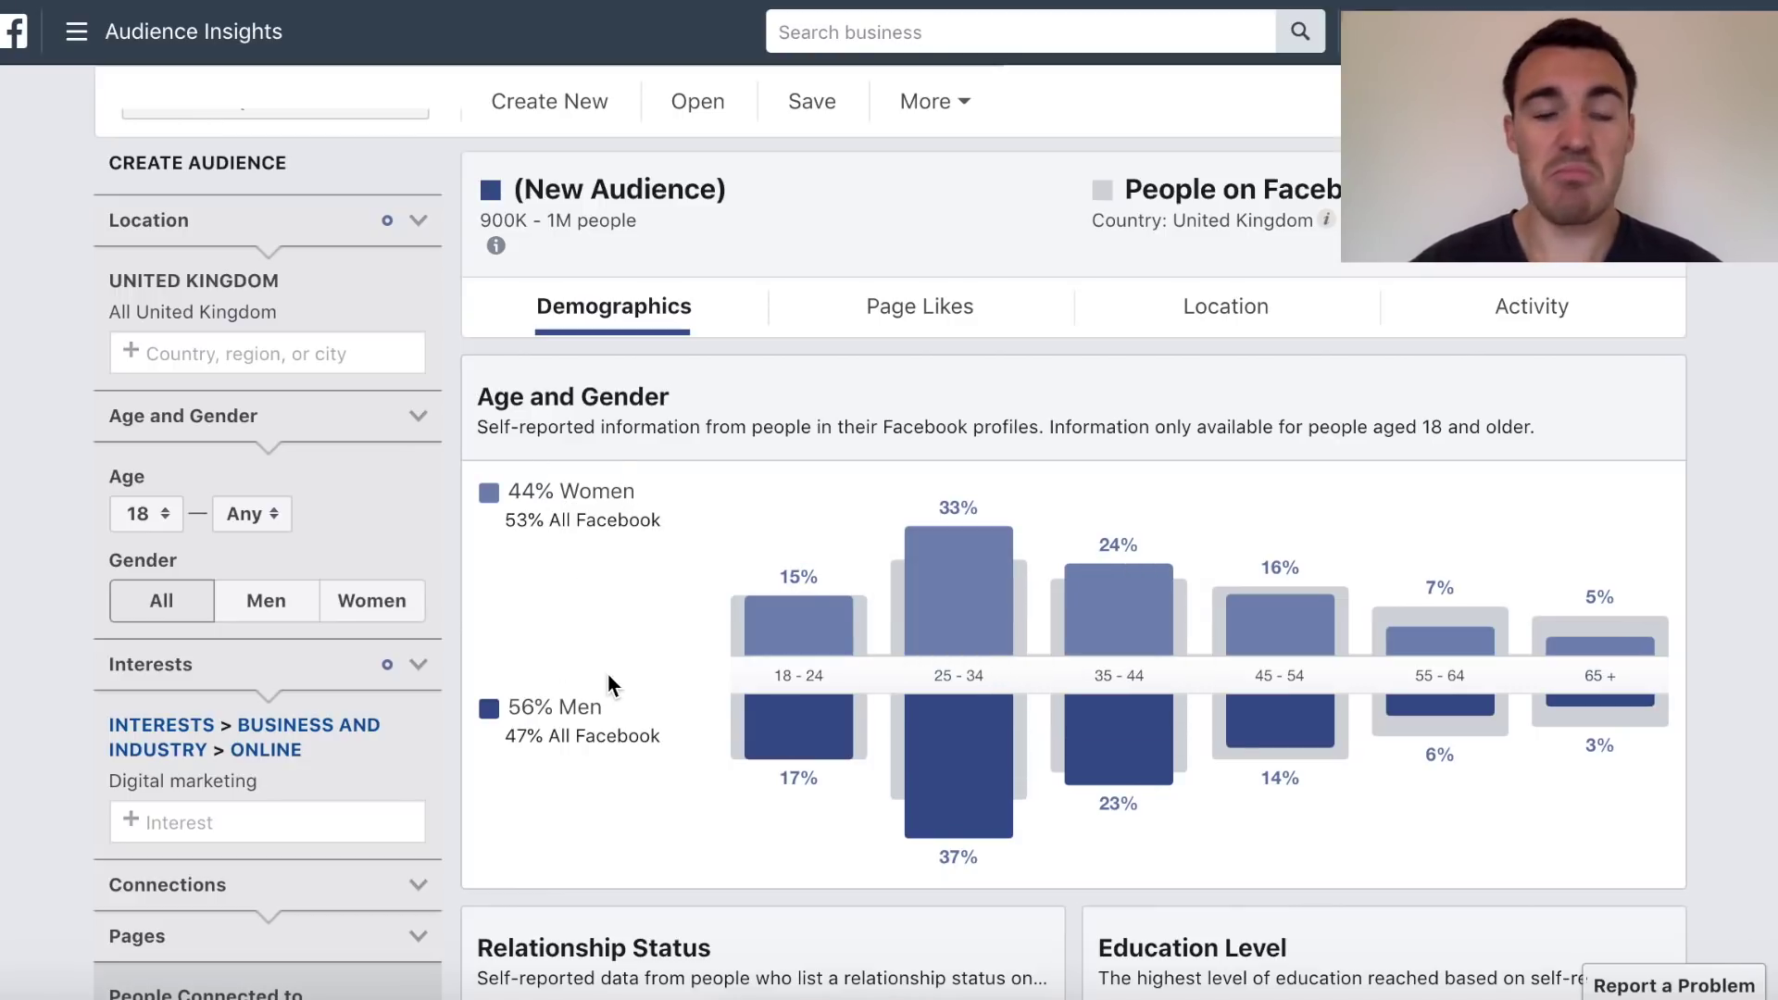
mouse_move(1014, 669)
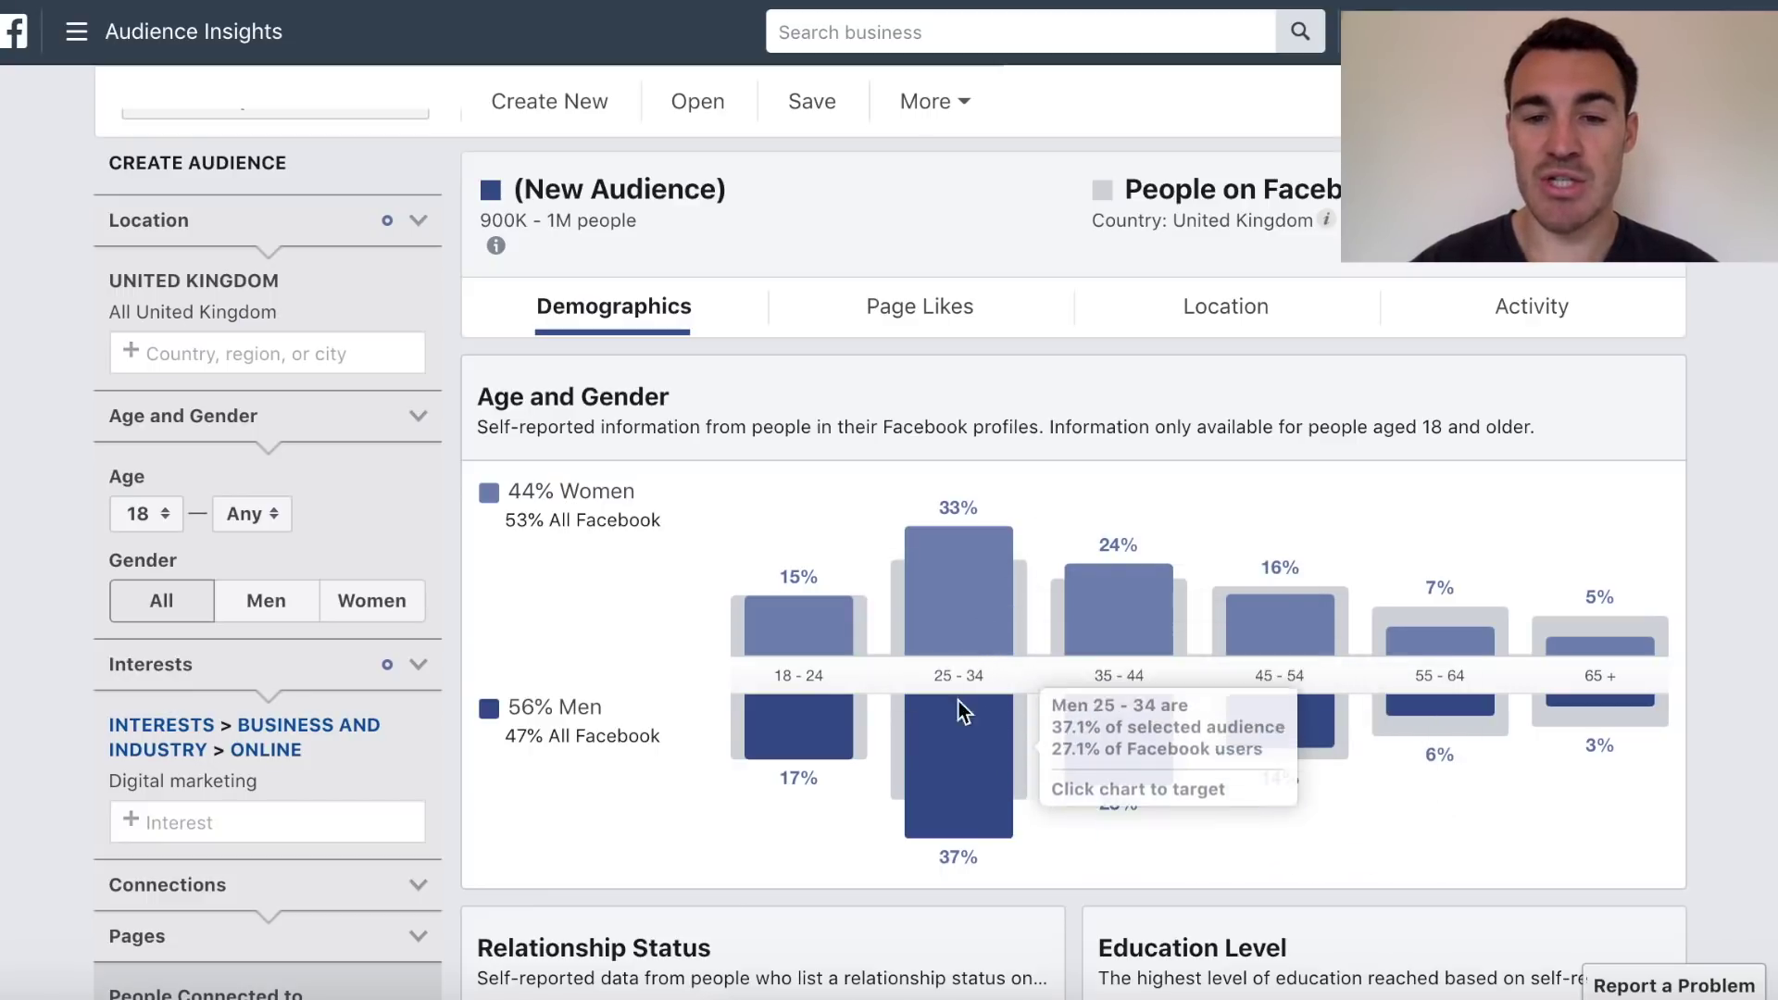
mouse_move(1126, 658)
mouse_move(1243, 787)
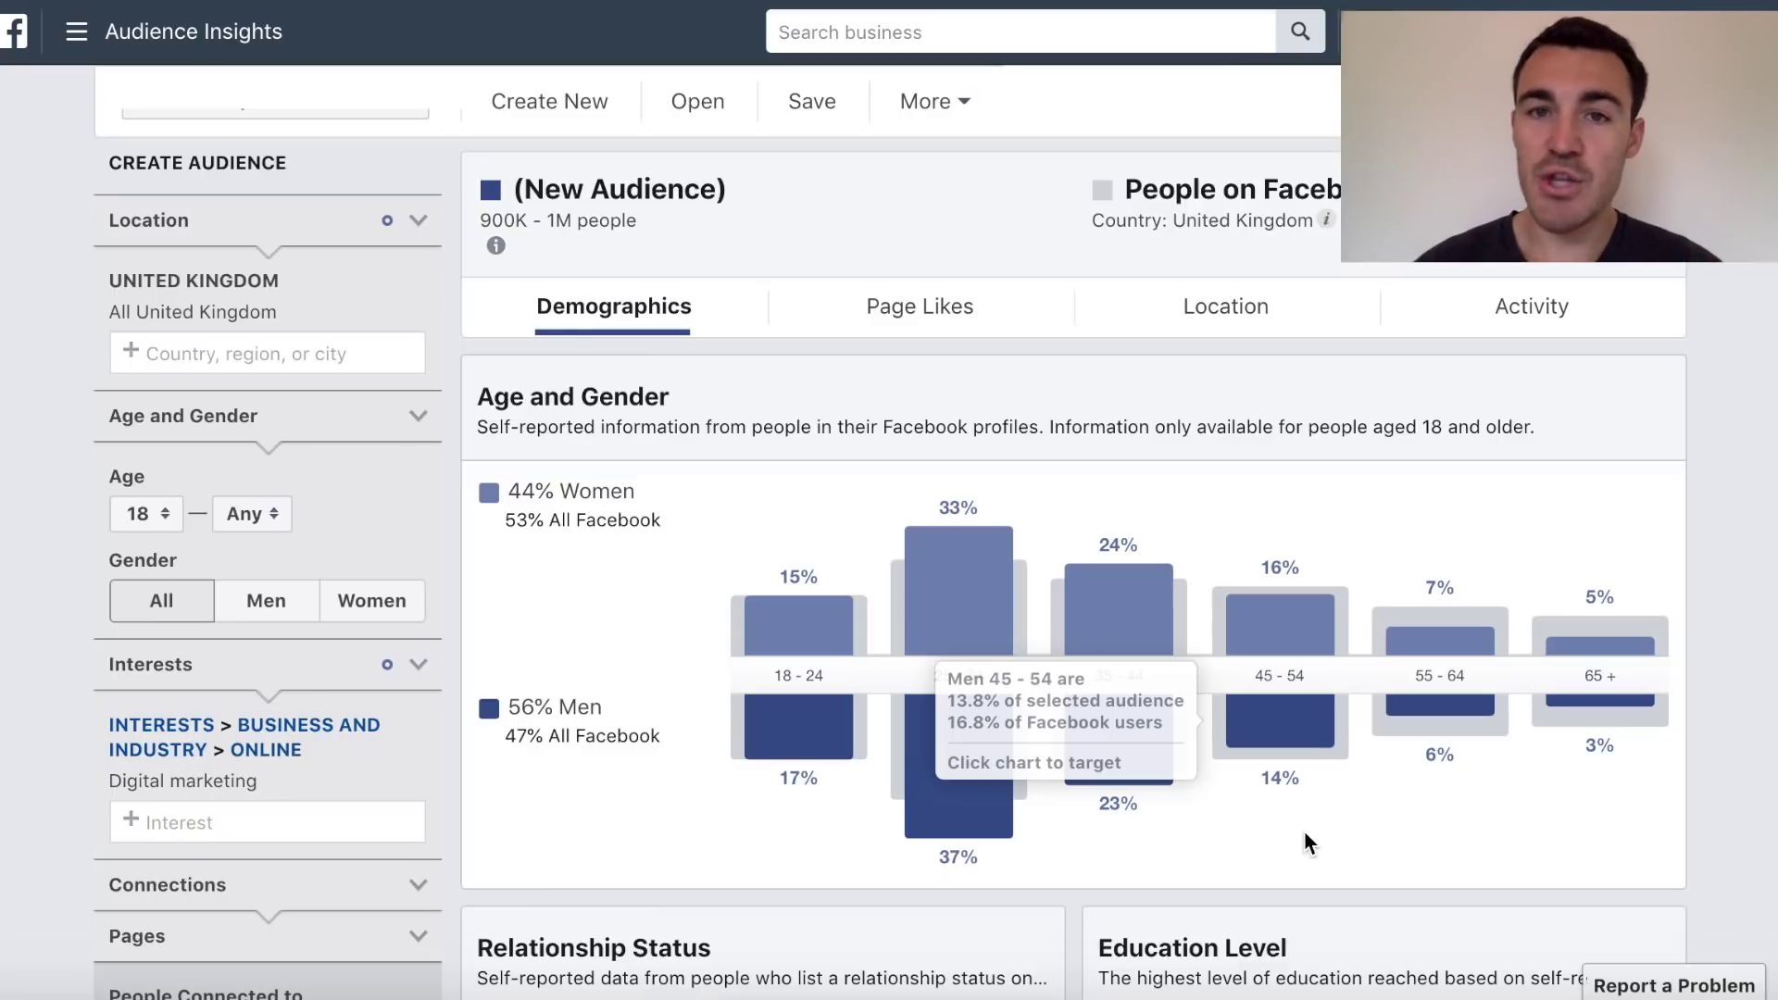
scroll(1305, 836, "down", 10)
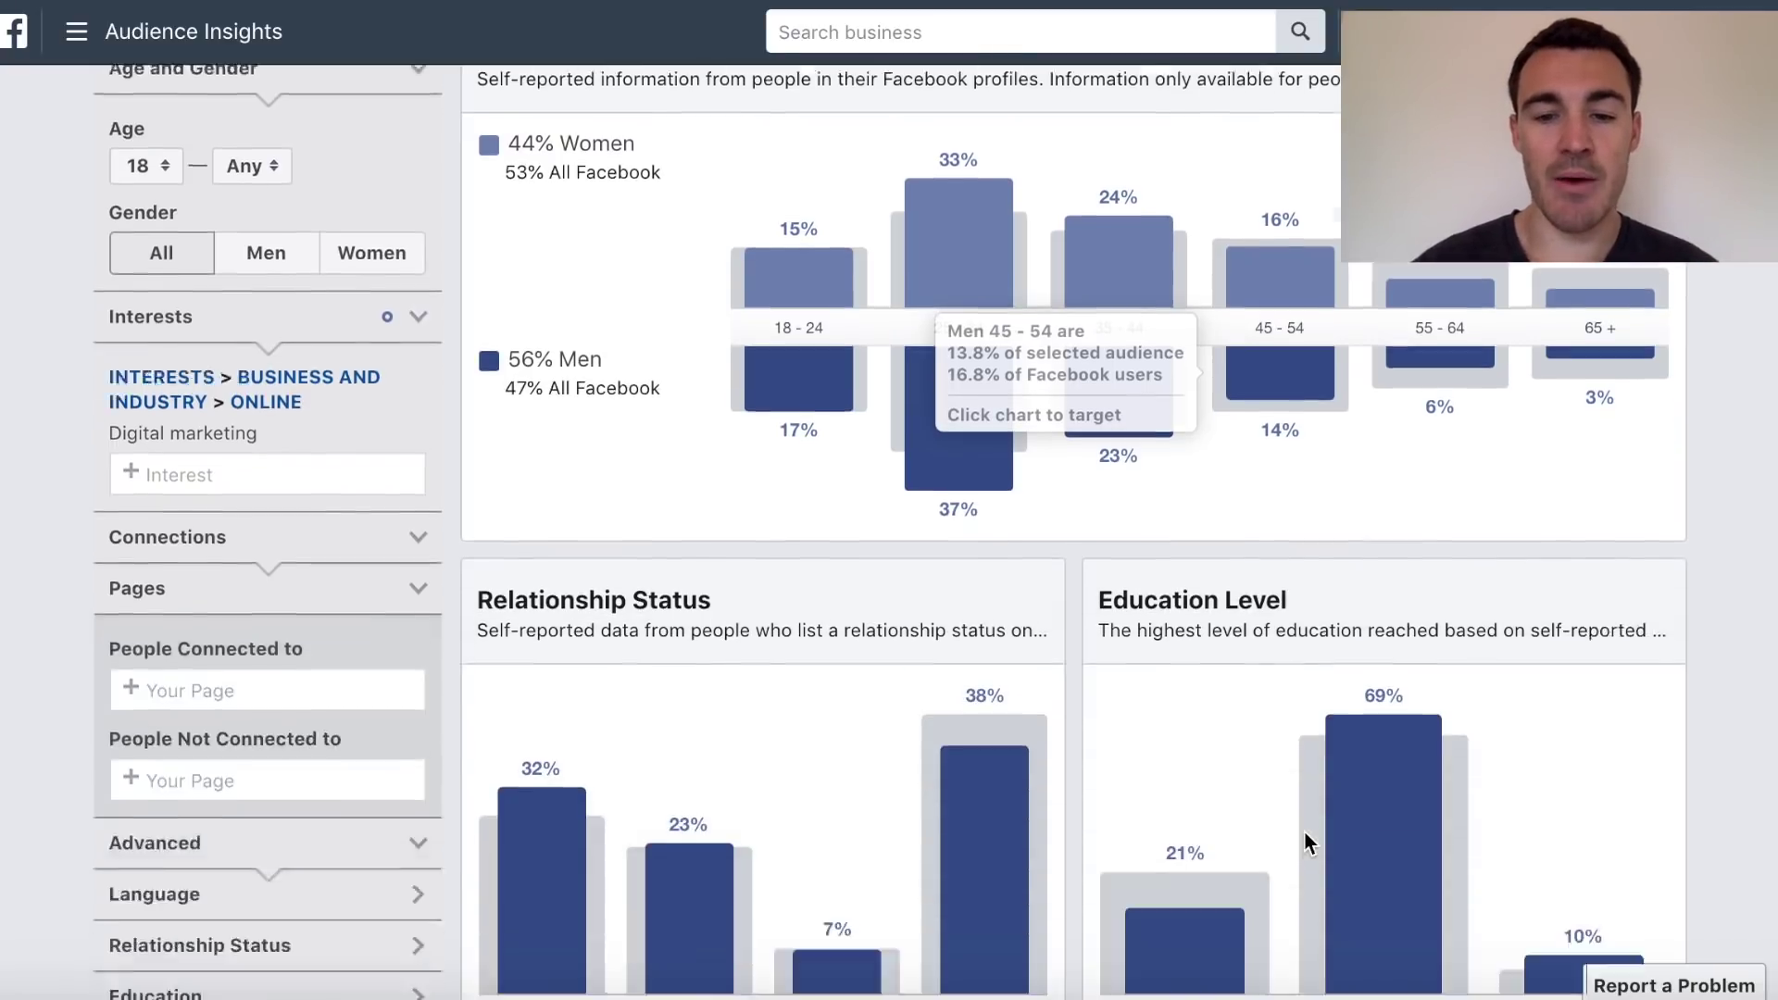
scroll(1274, 796, "up", 2)
mouse_move(556, 565)
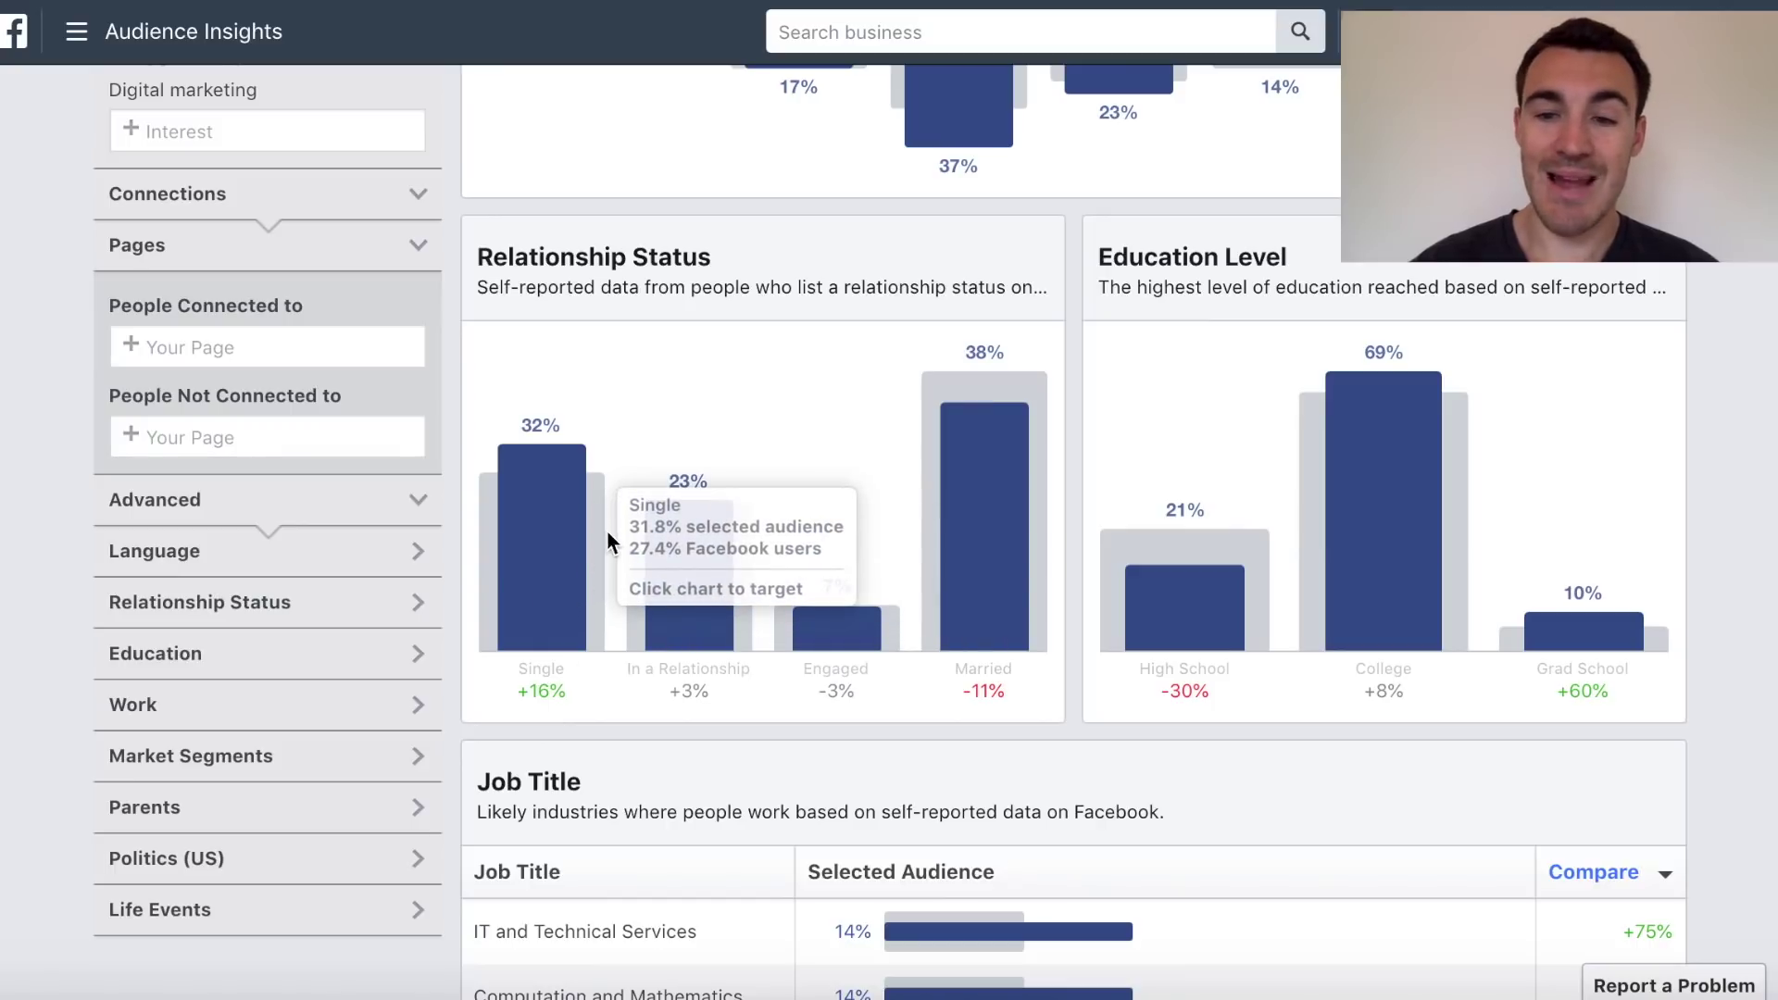
scroll(1481, 777, "up", 1)
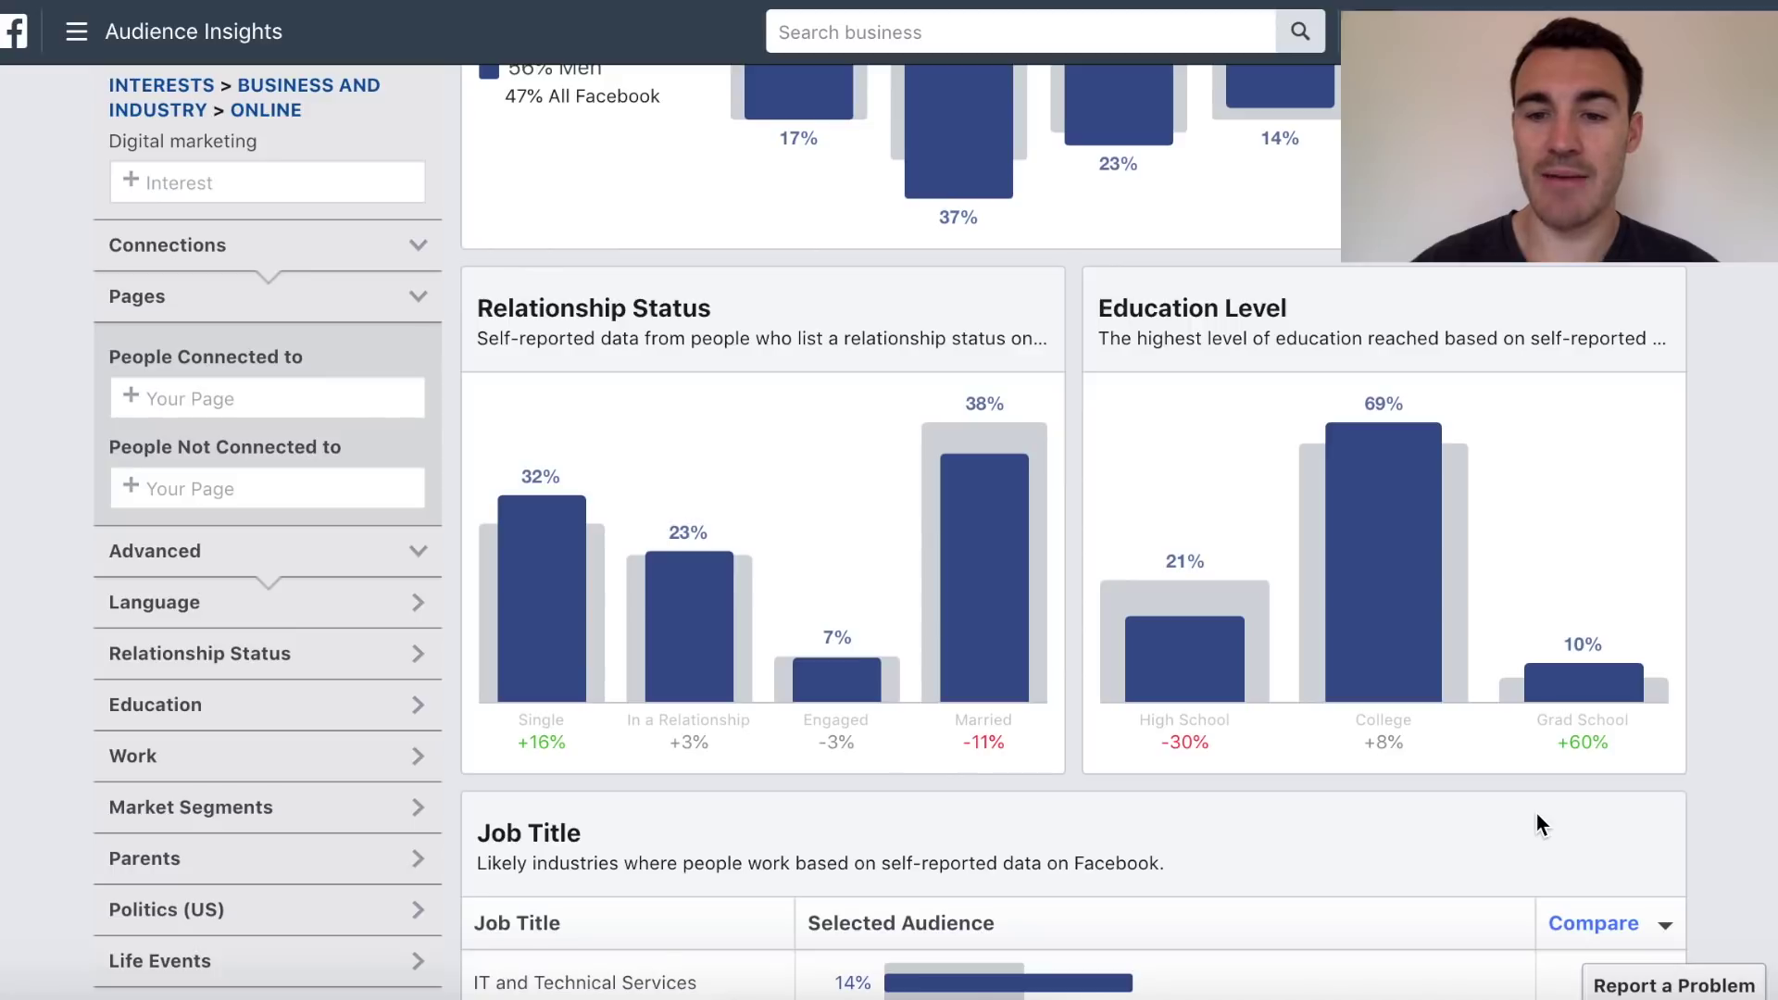
mouse_move(1365, 517)
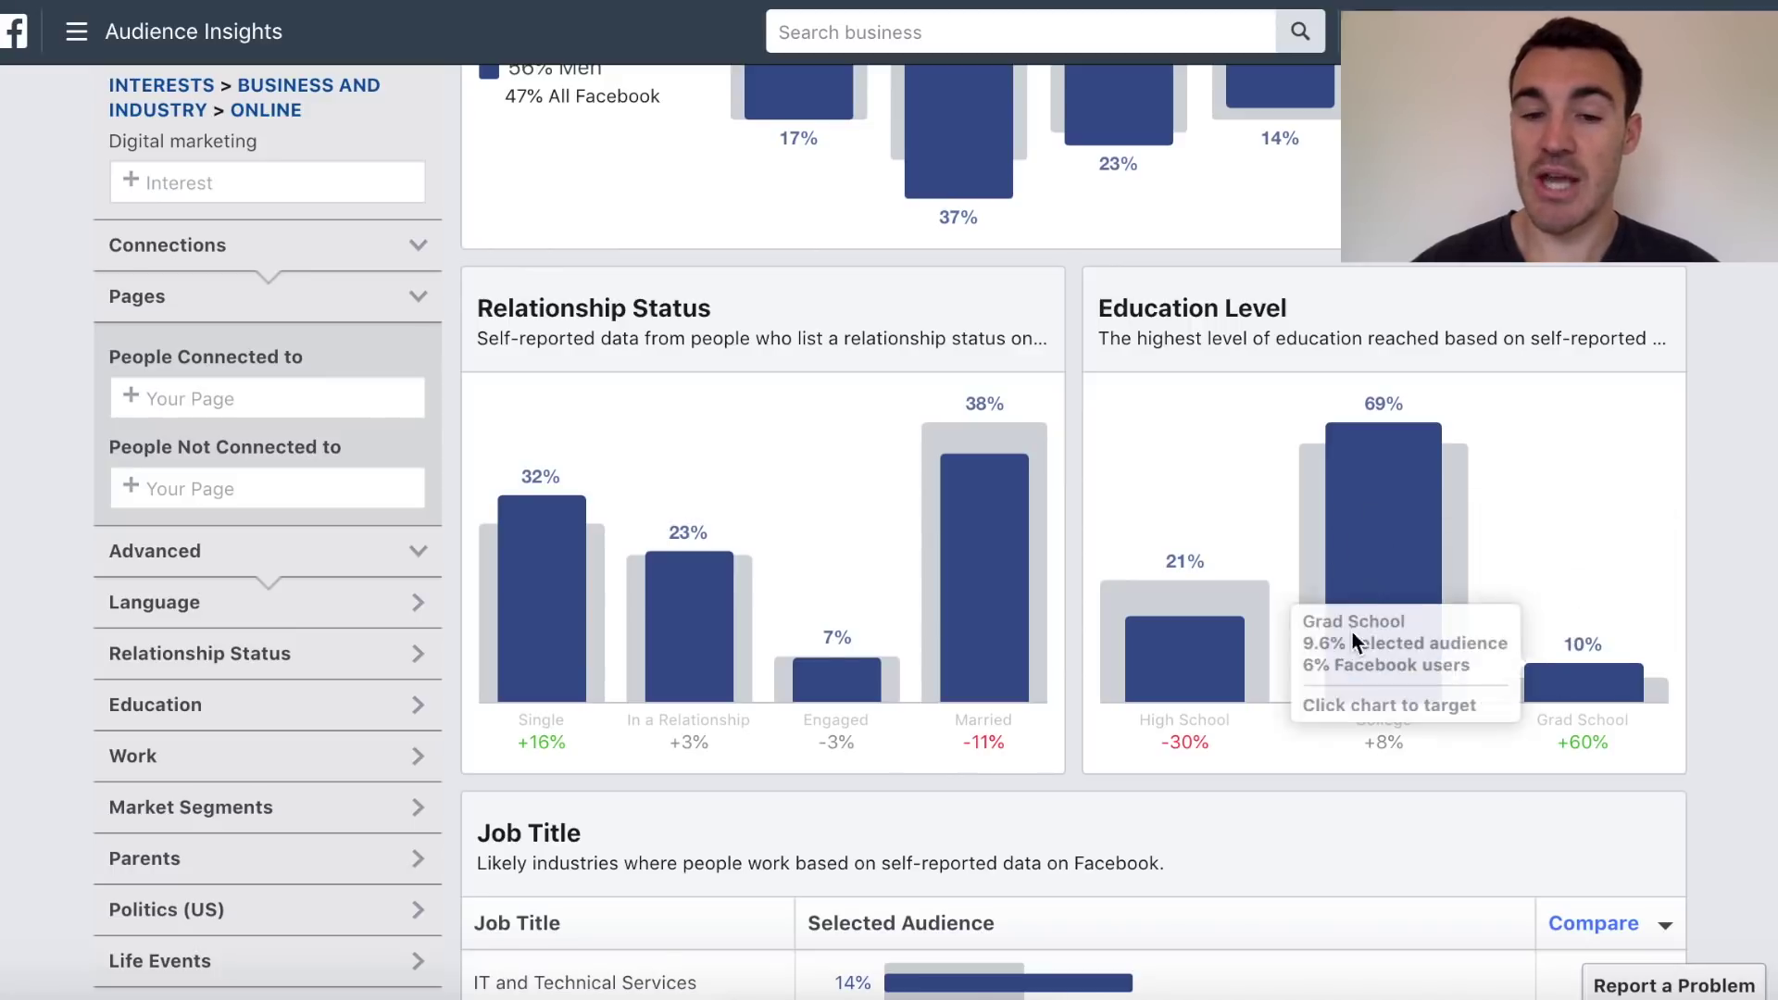
Review the job titles of the selected audience compared with Facebook overall, and return to the start of the demographics.
scroll(1309, 592, "down", 4)
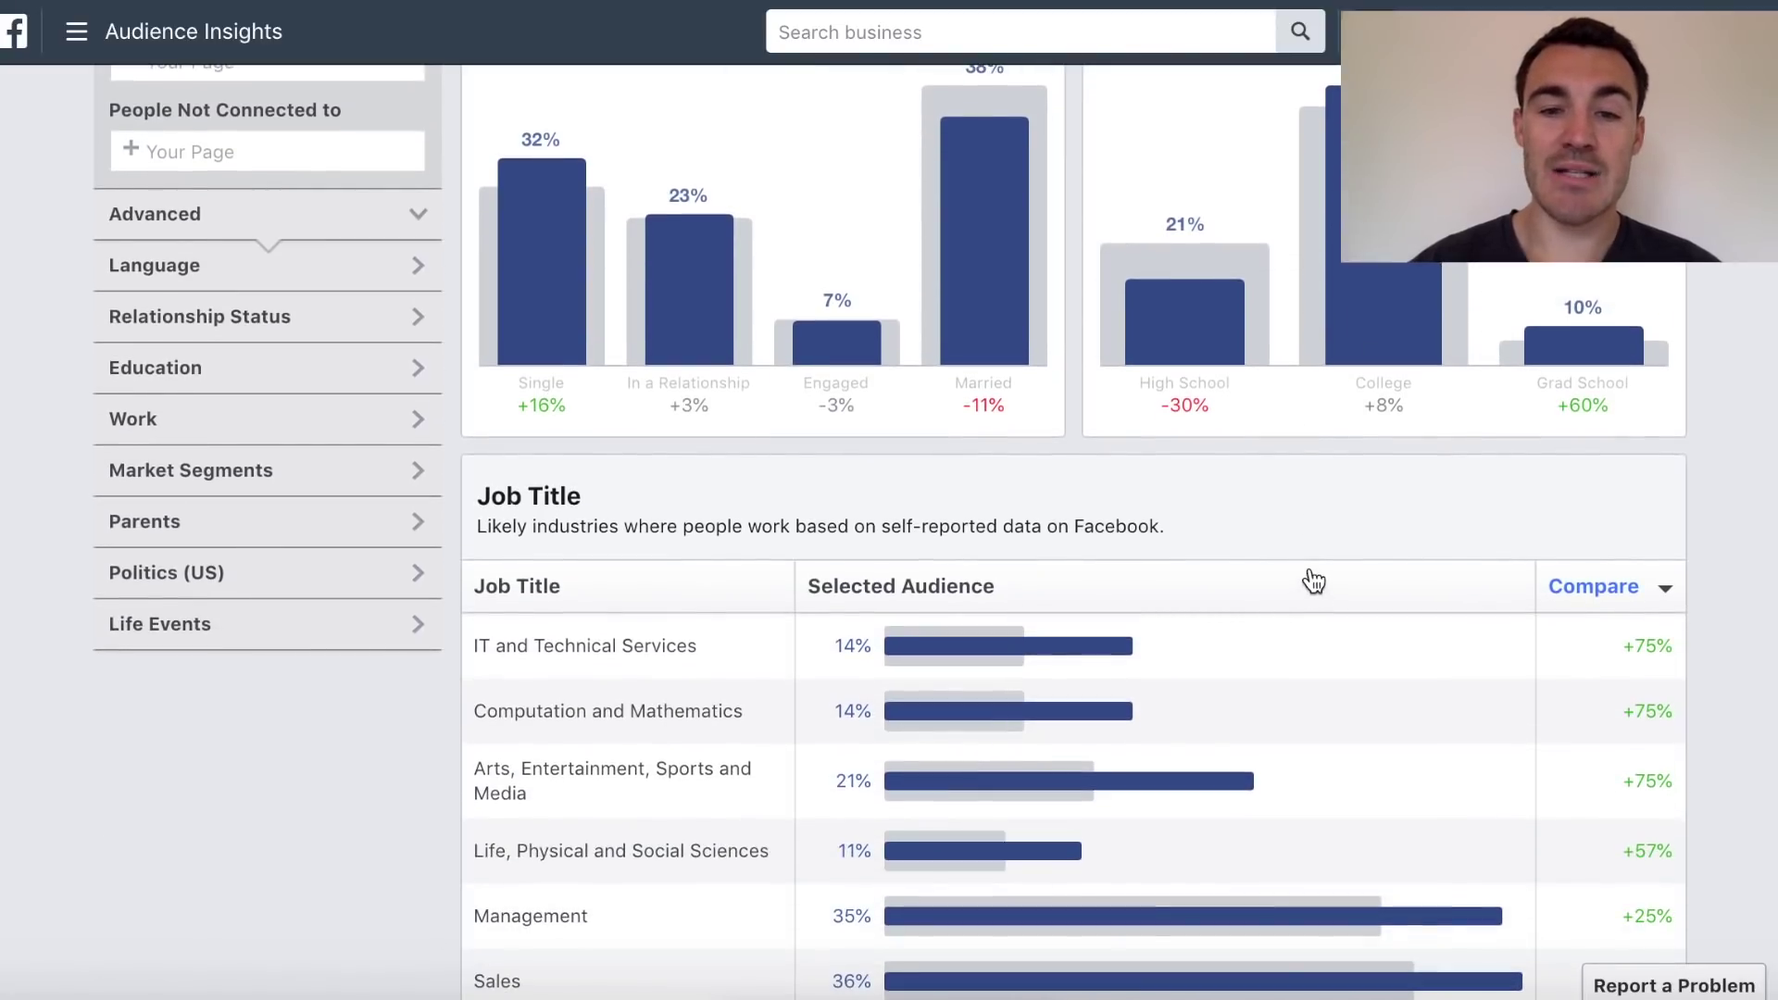
scroll(1313, 582, "down", 3)
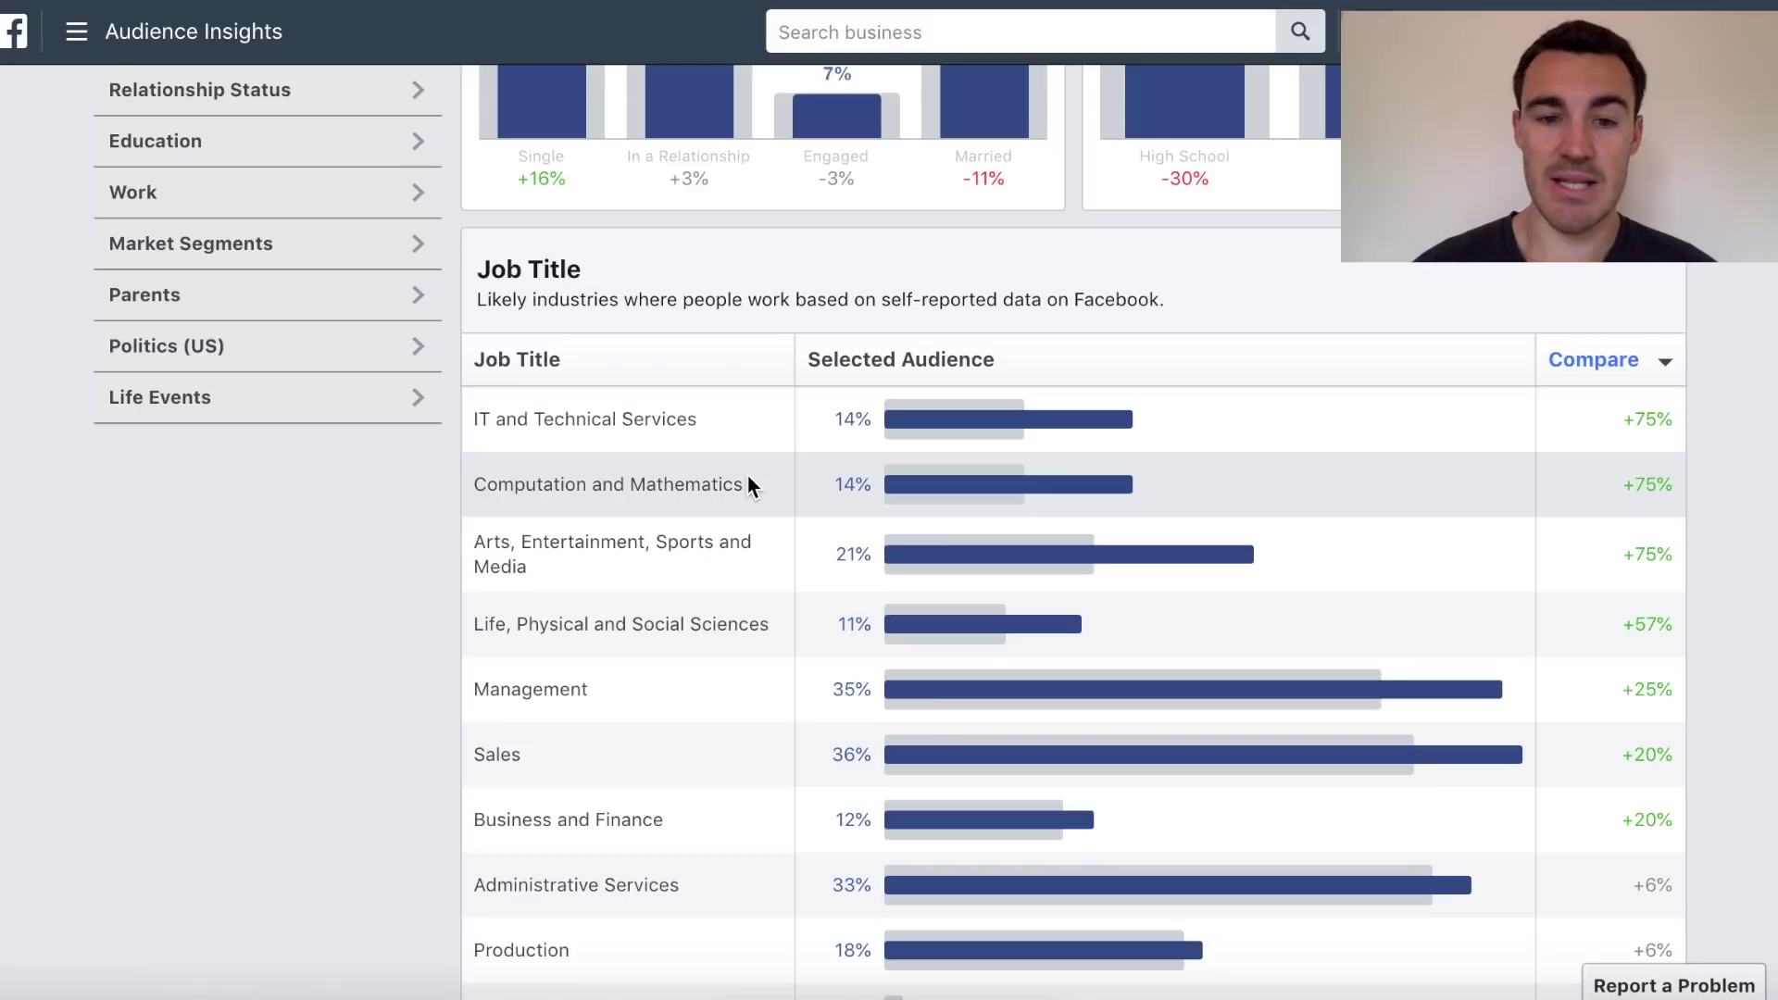
scroll(748, 478, "down", 2)
scroll(749, 479, "up", 2)
scroll(748, 477, "up", 10)
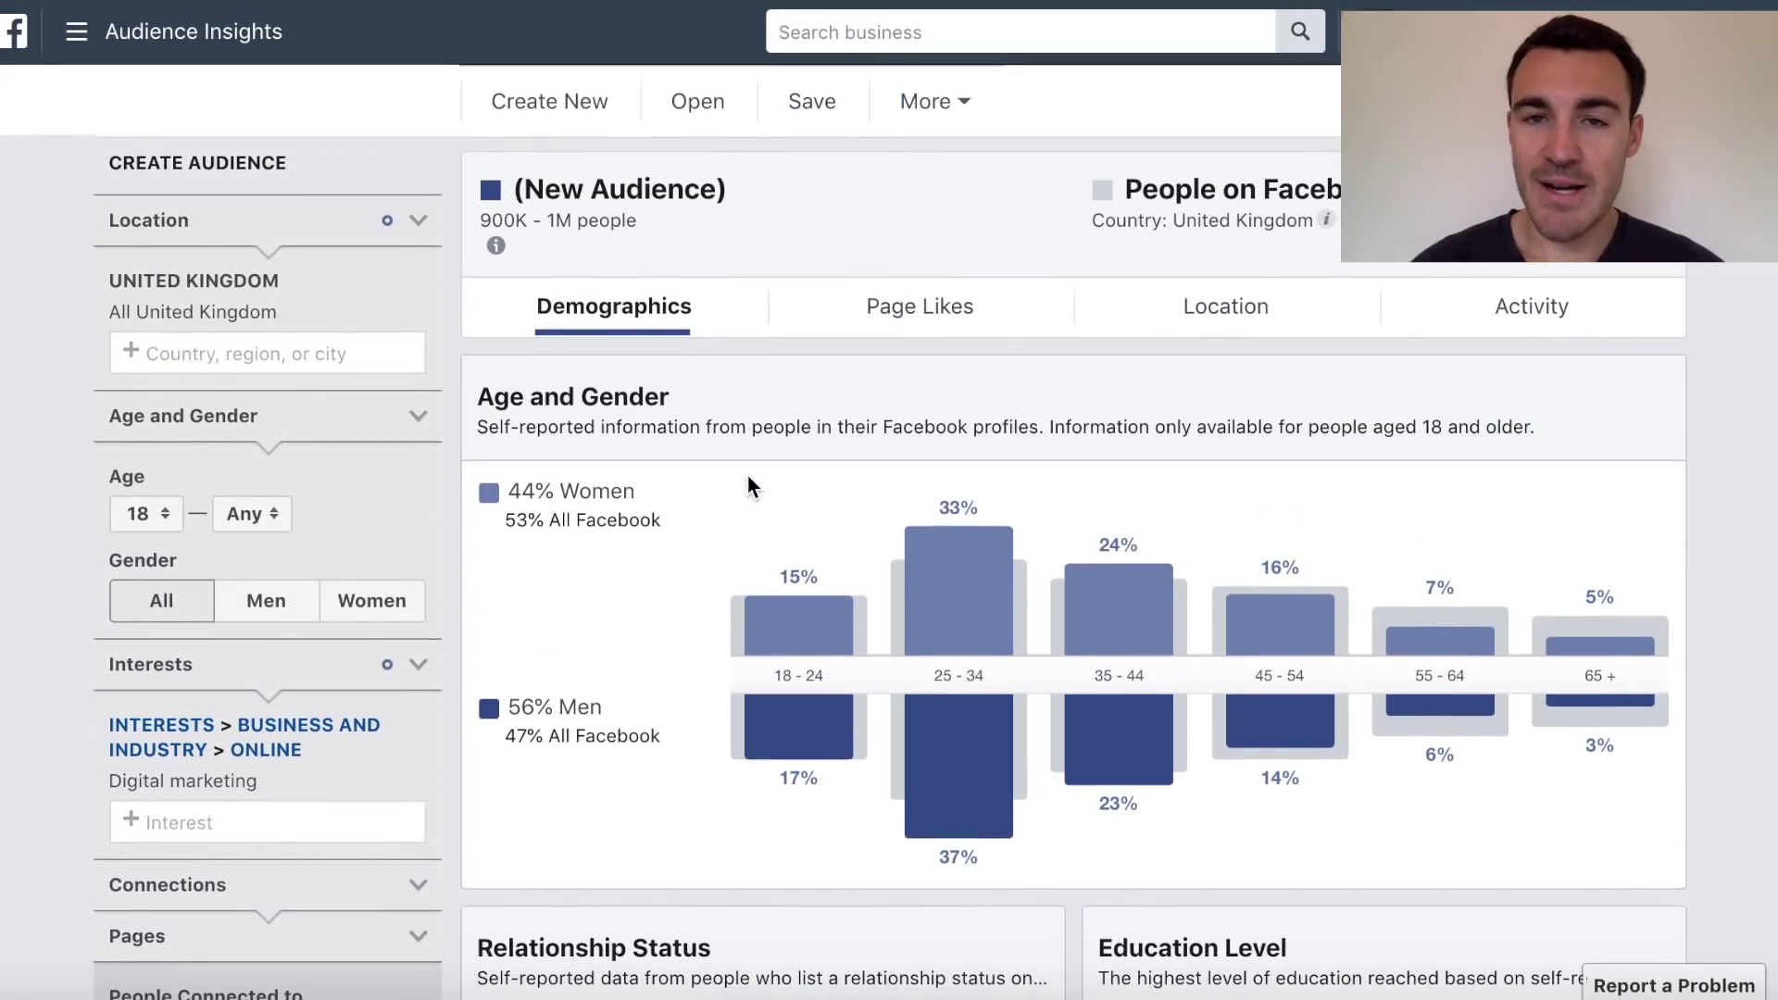
View the audience's page likes and read the explanation of the Affinity measure.
left_click(908, 332)
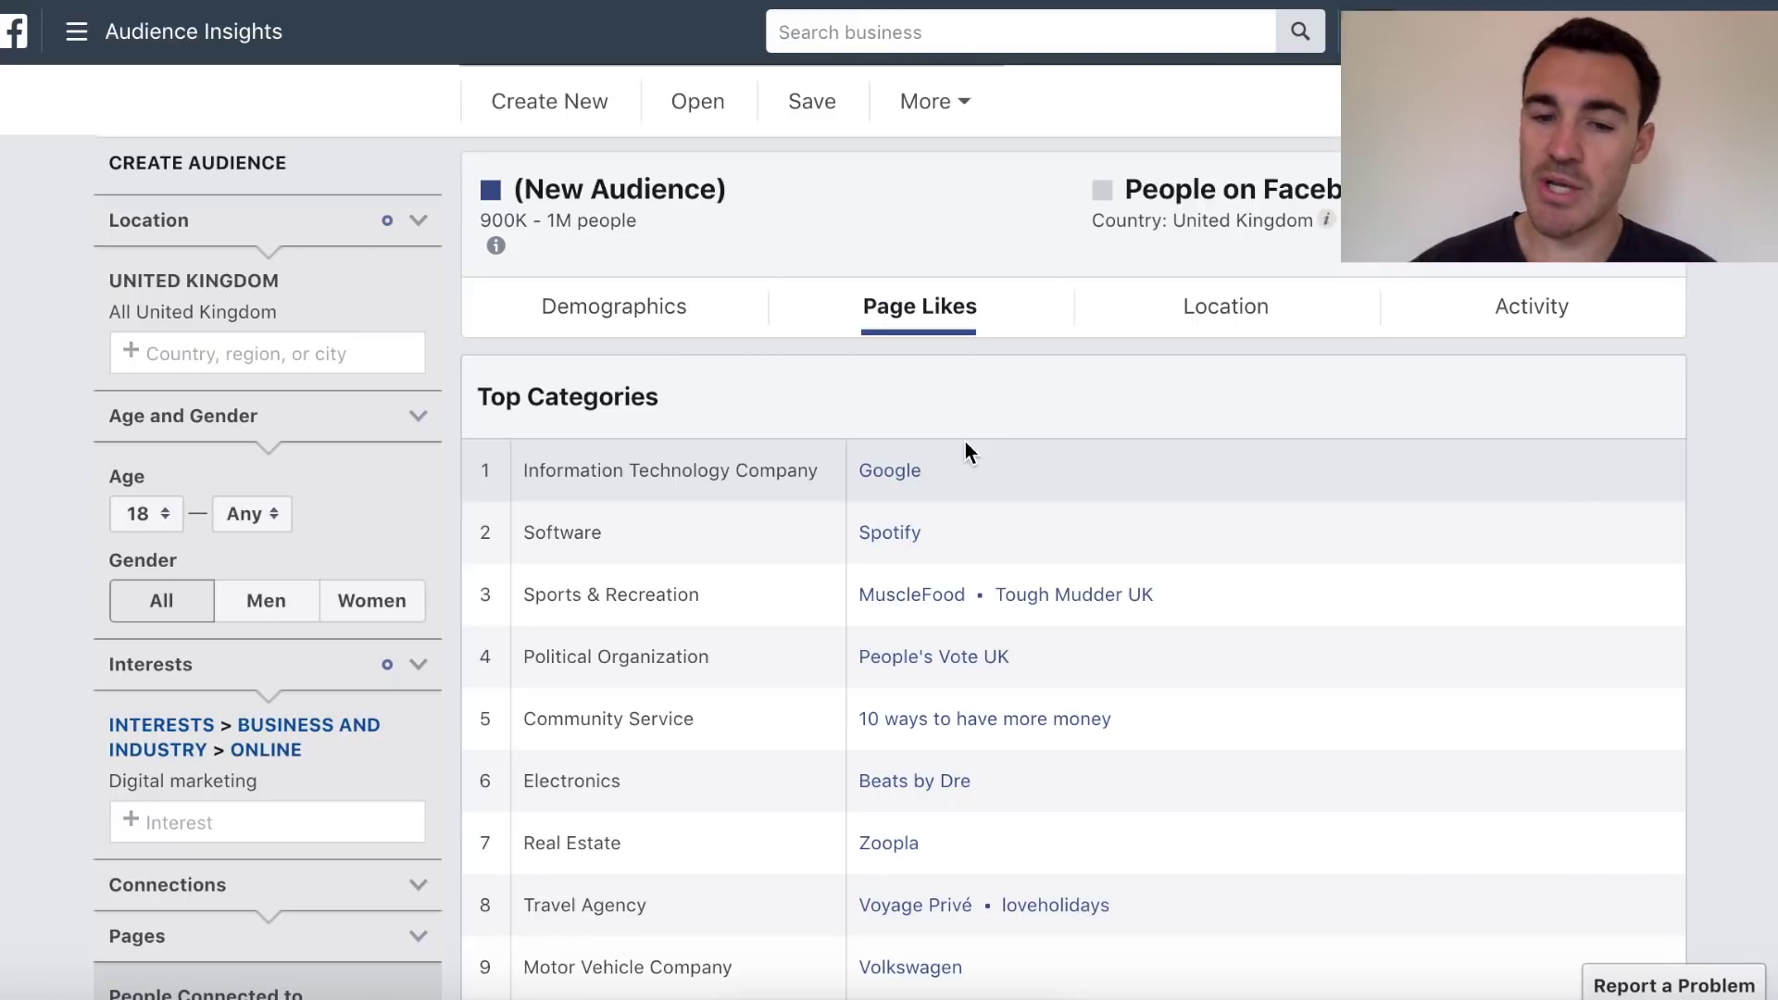
scroll(1197, 474, "down", 7)
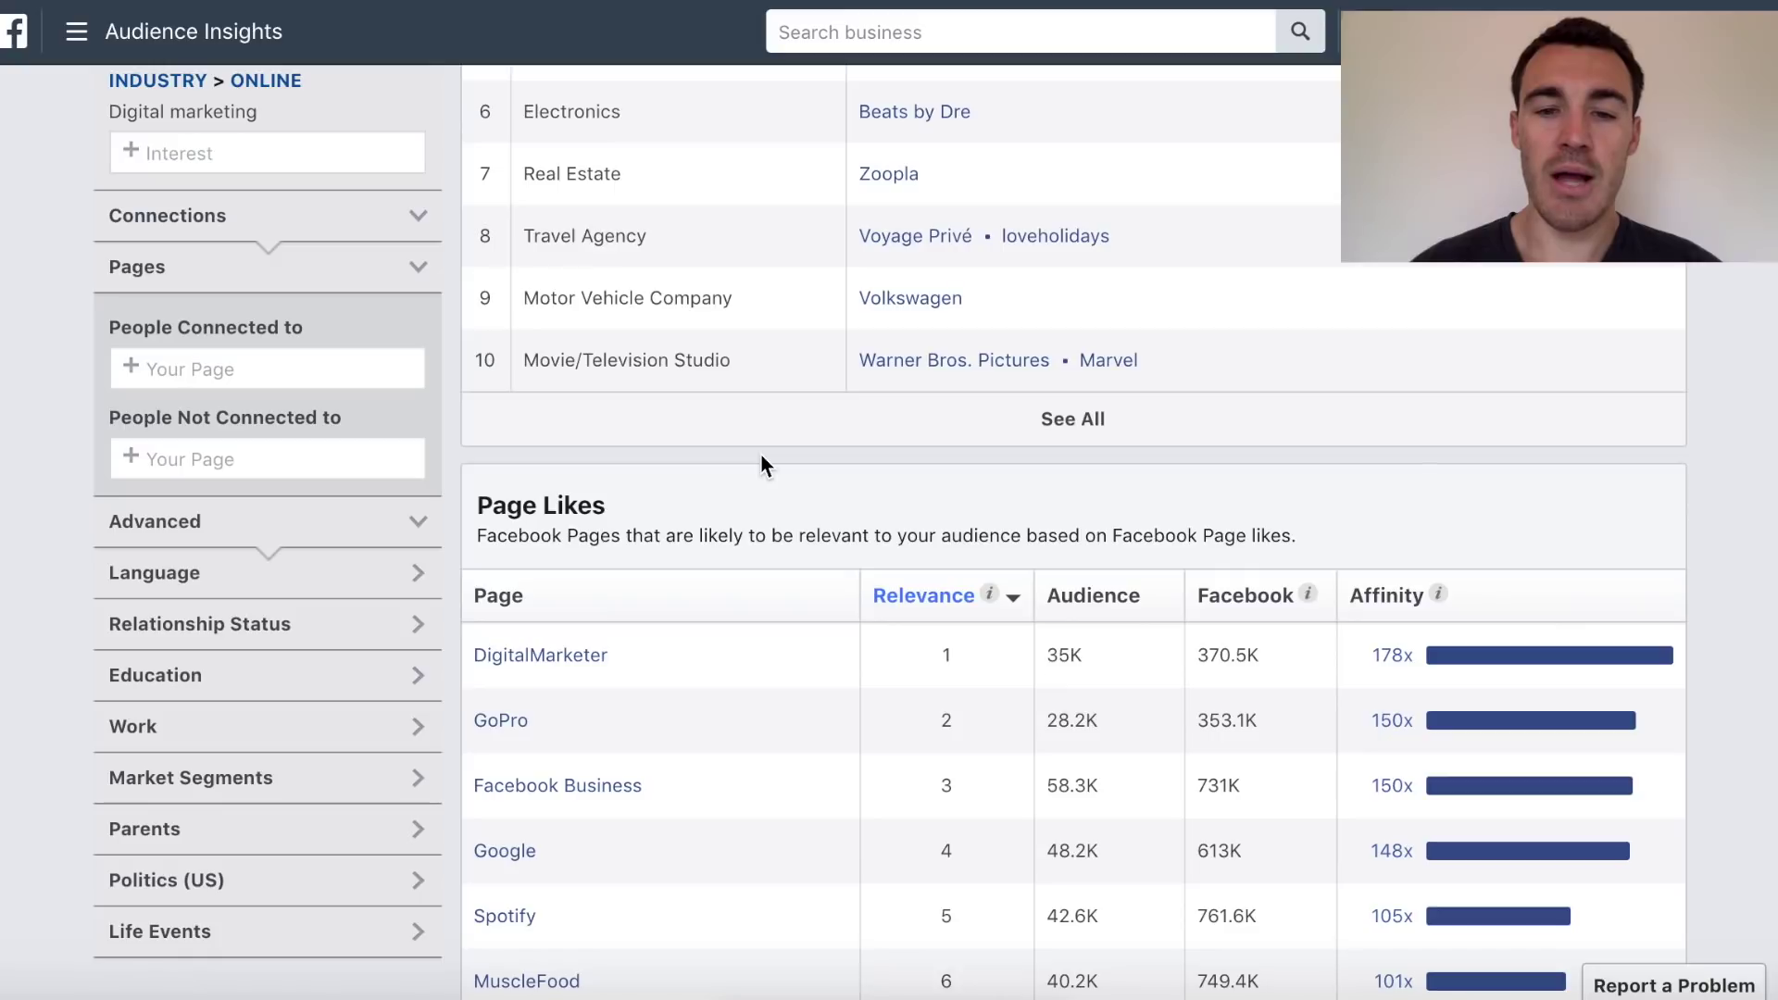
scroll(1145, 485, "down", 1)
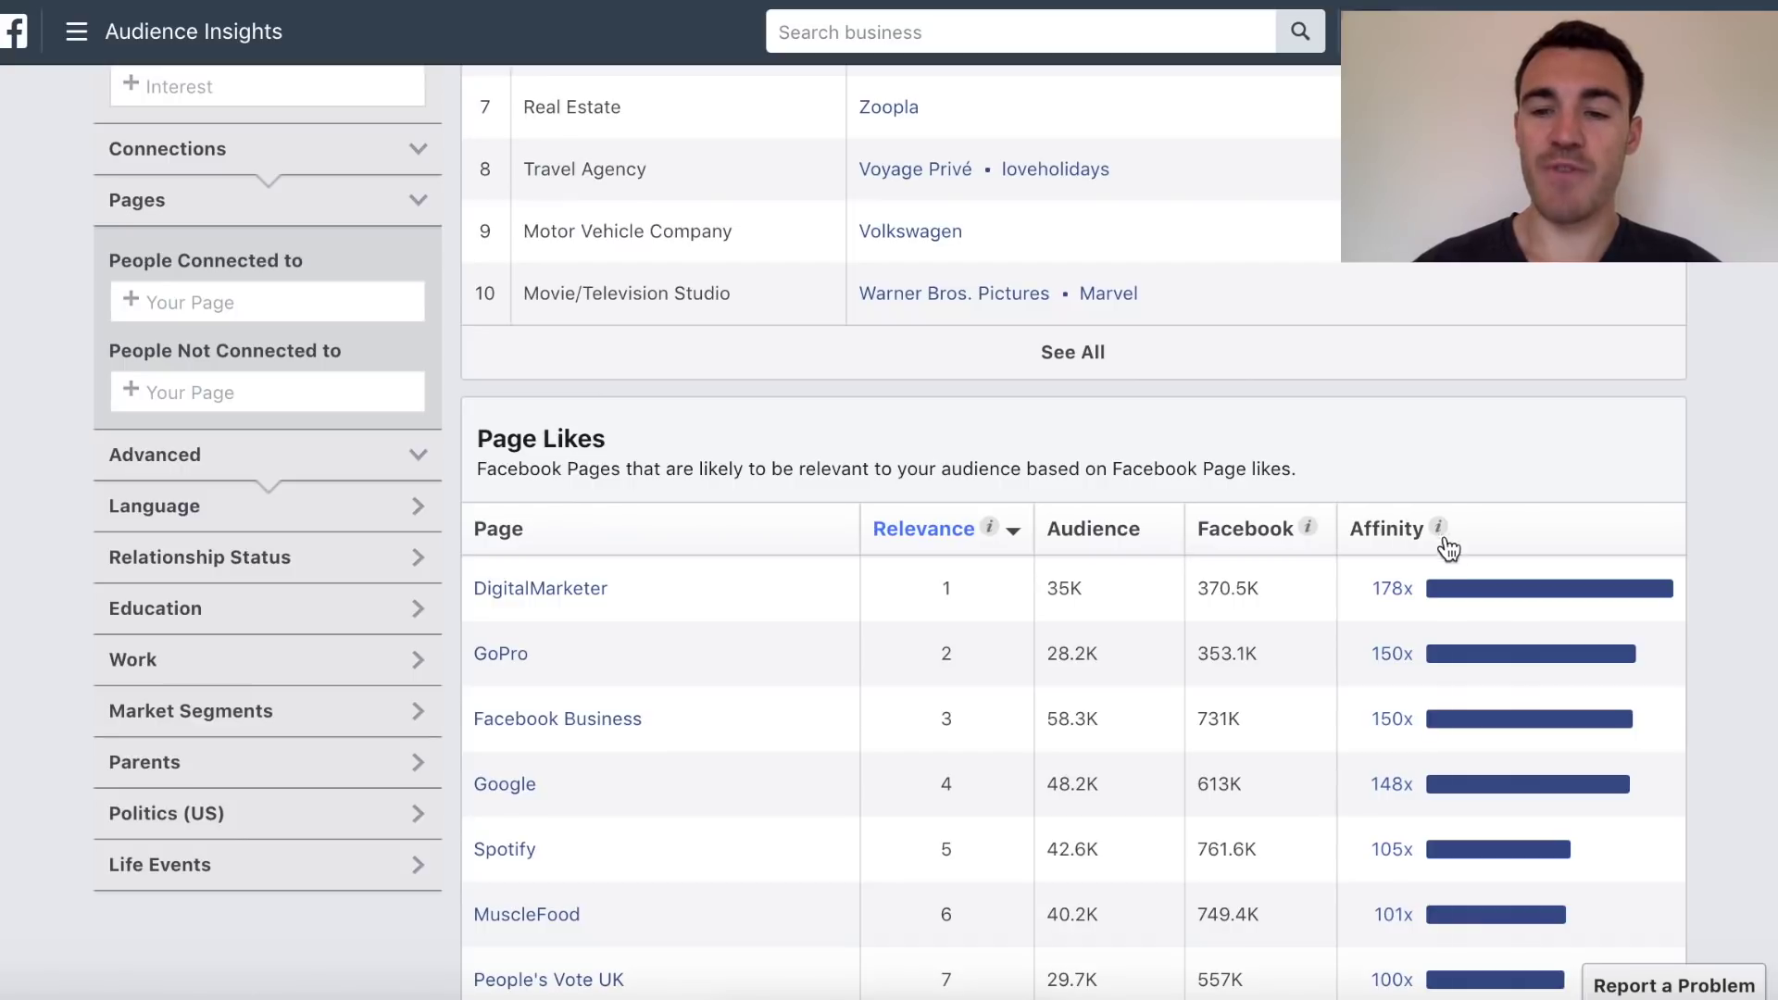
mouse_move(1441, 532)
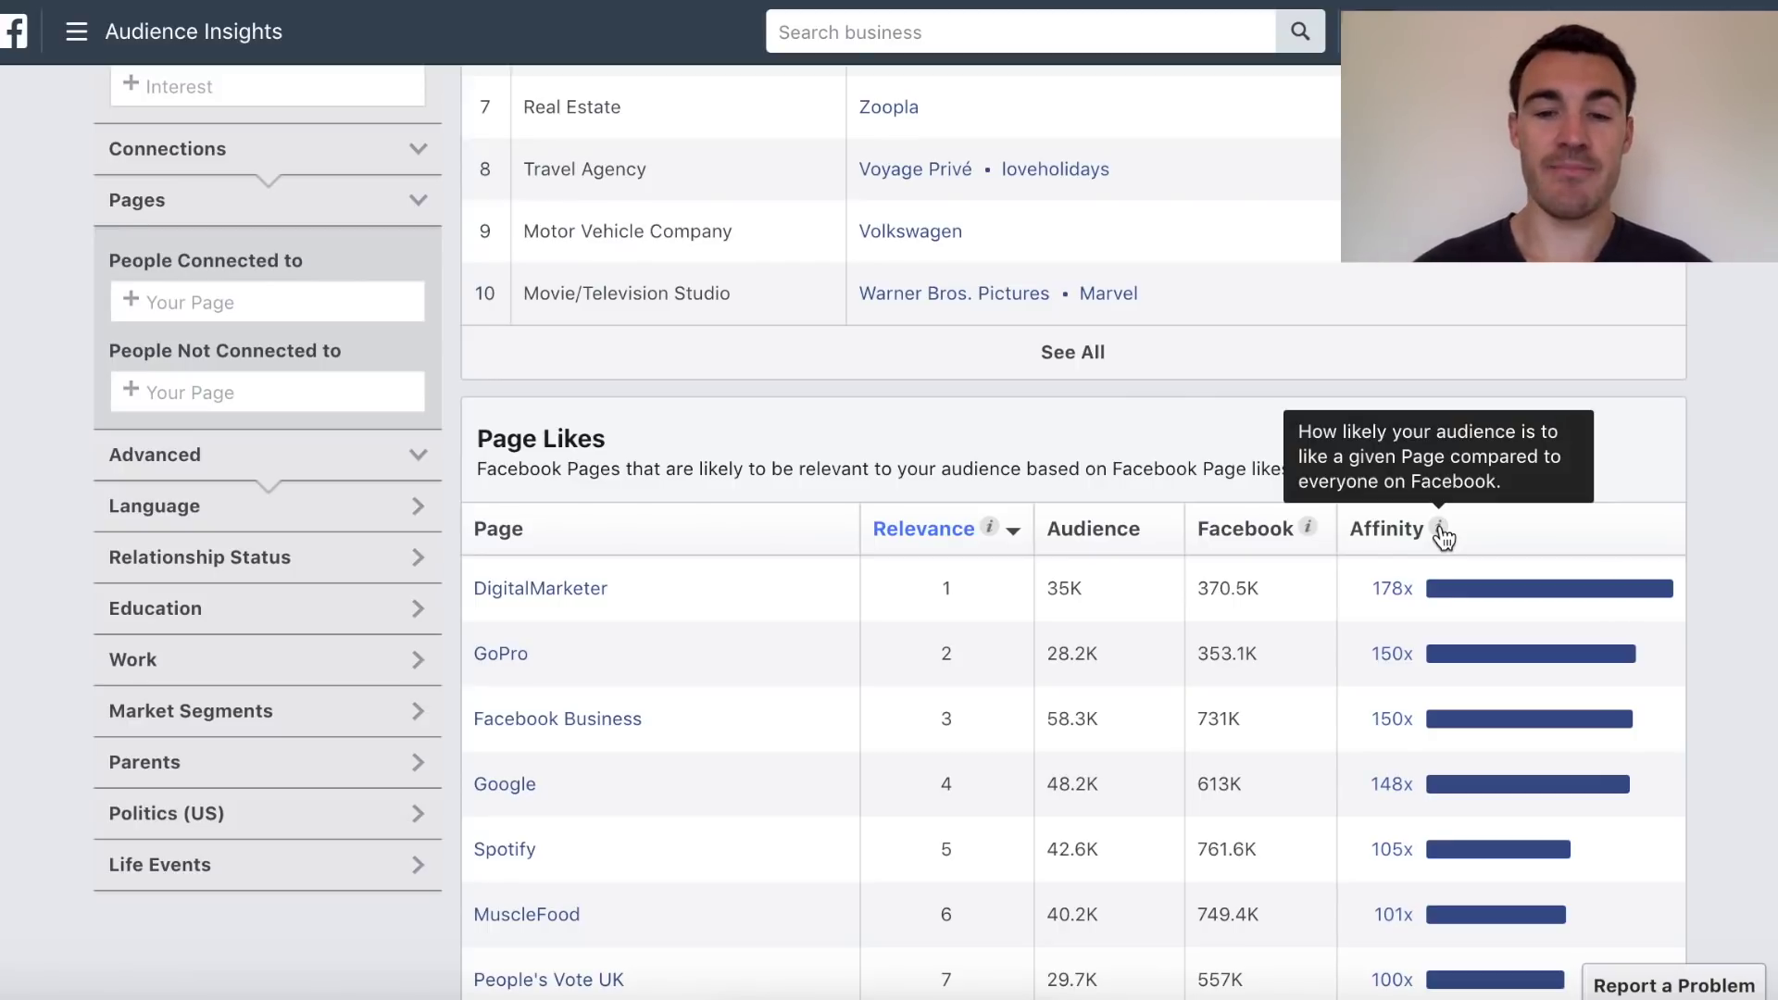
mouse_move(1404, 611)
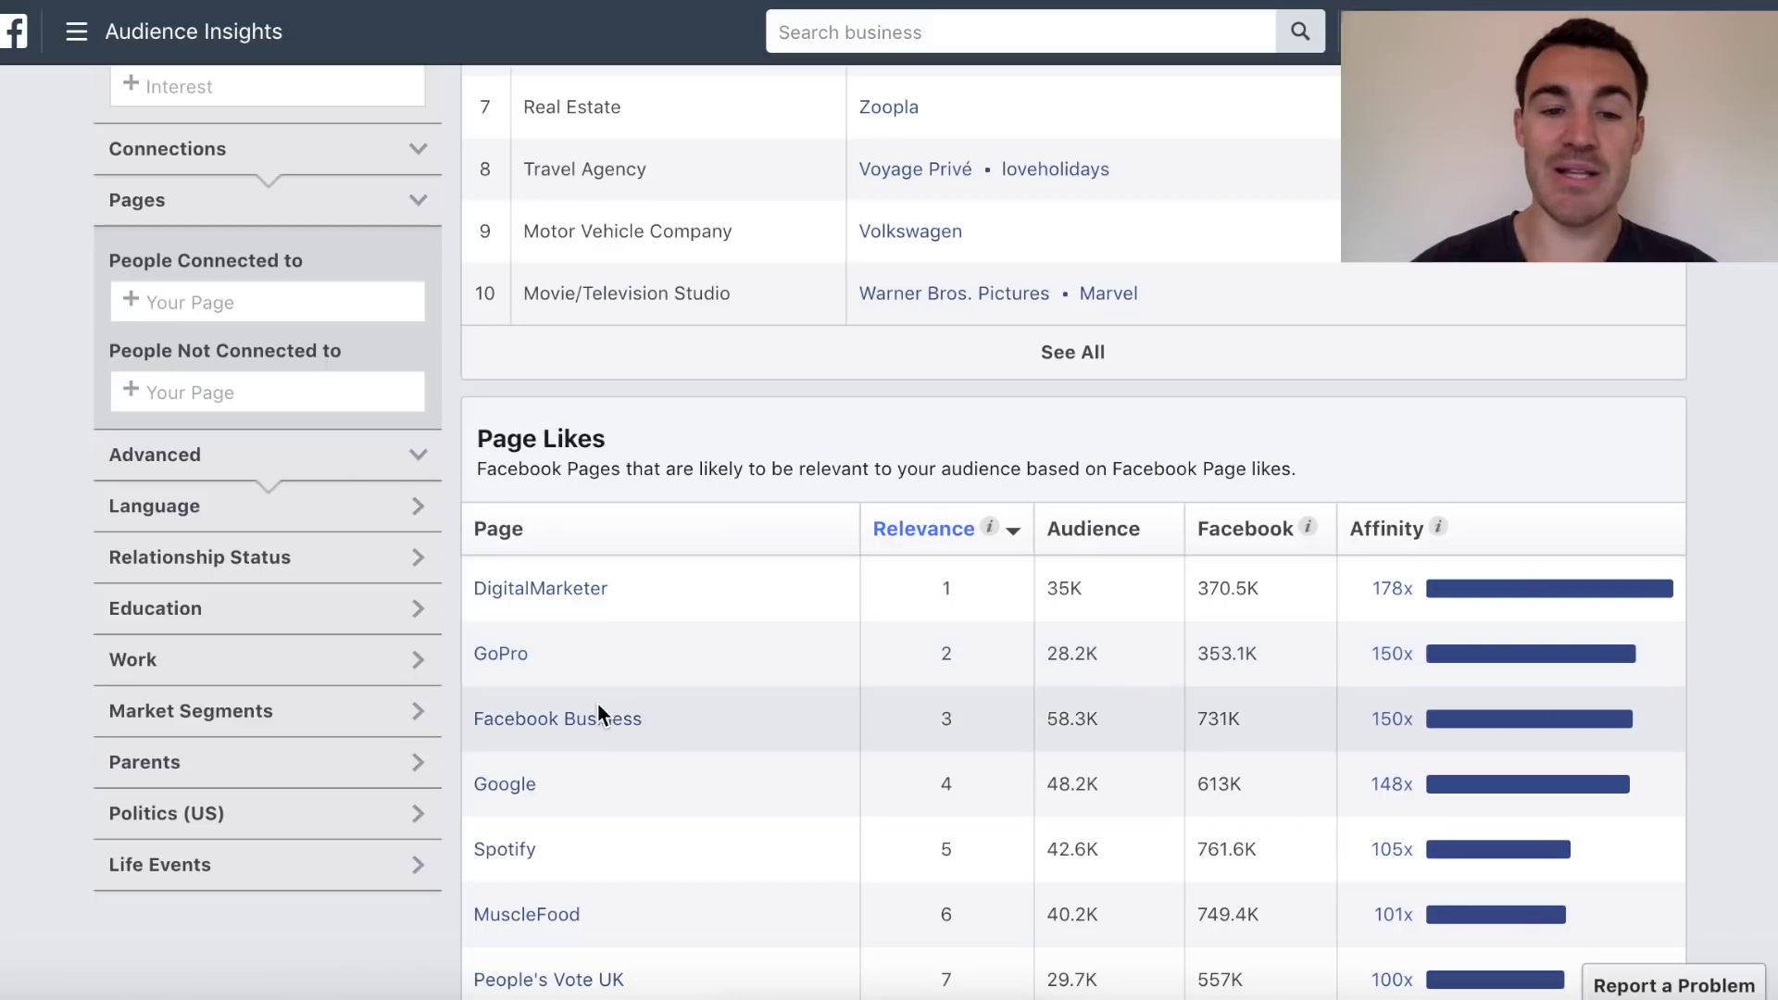
Examine the ten most relevant pages in the page likes list, comparing their audience sizes and affinity.
mouse_move(591, 727)
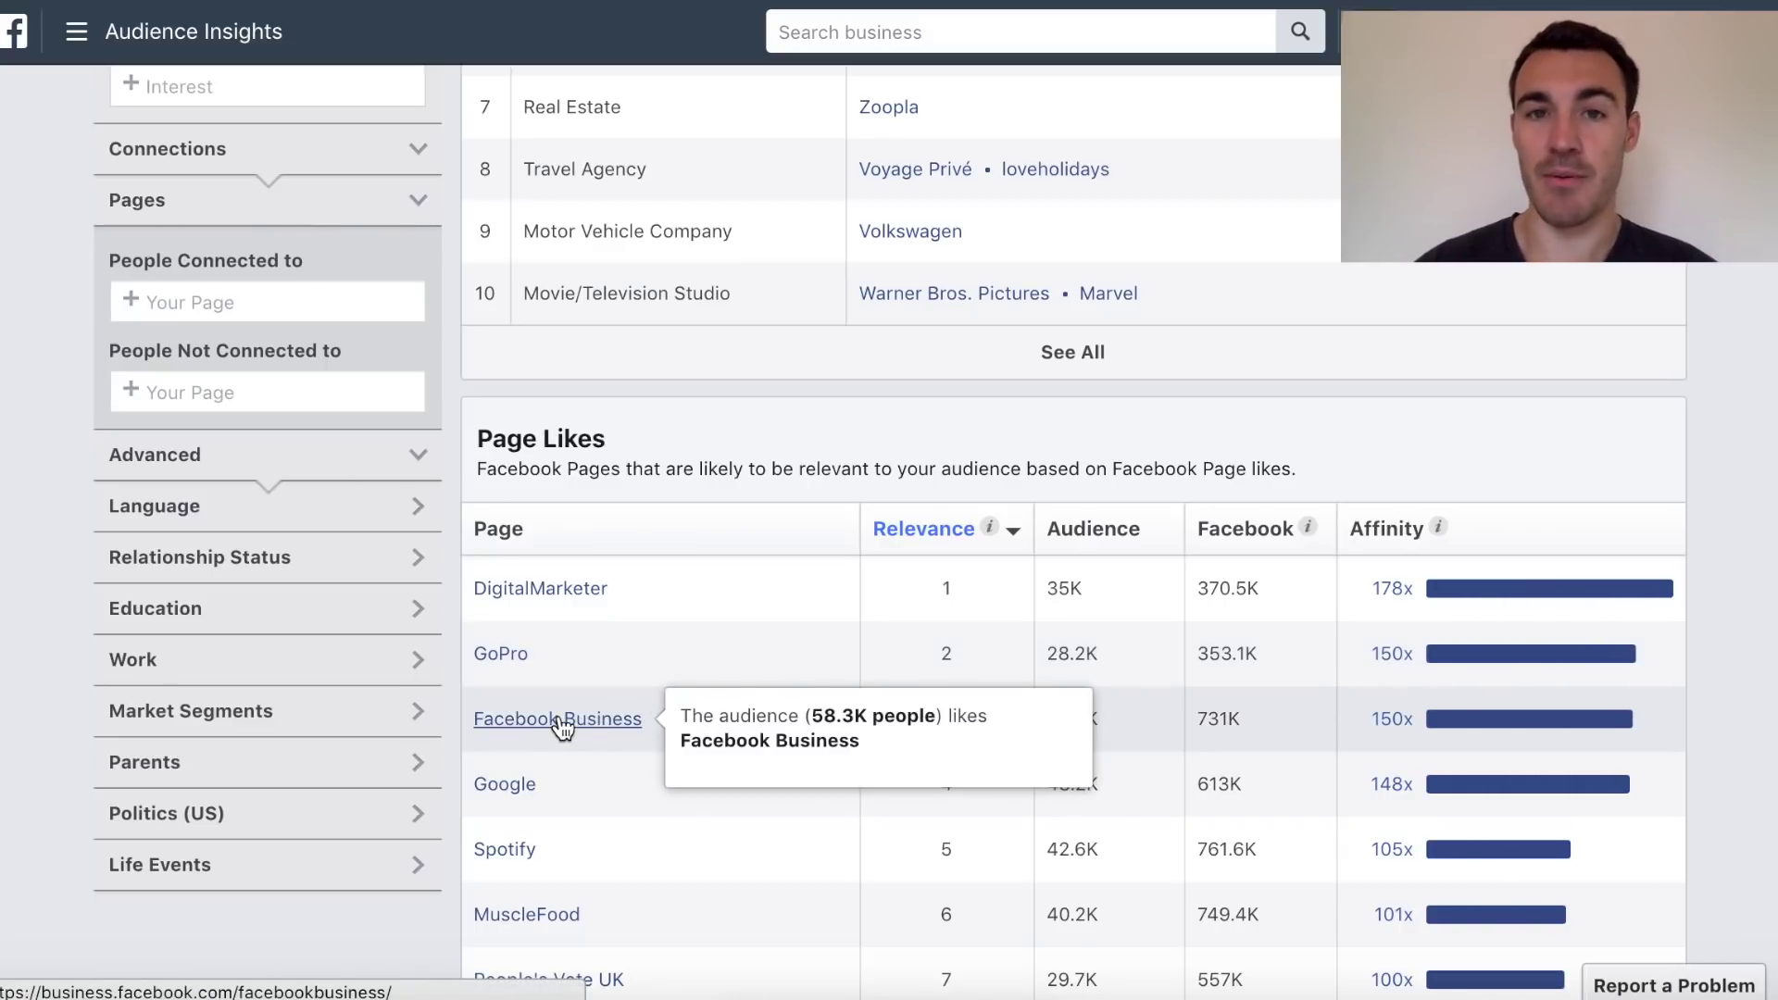
mouse_move(516, 669)
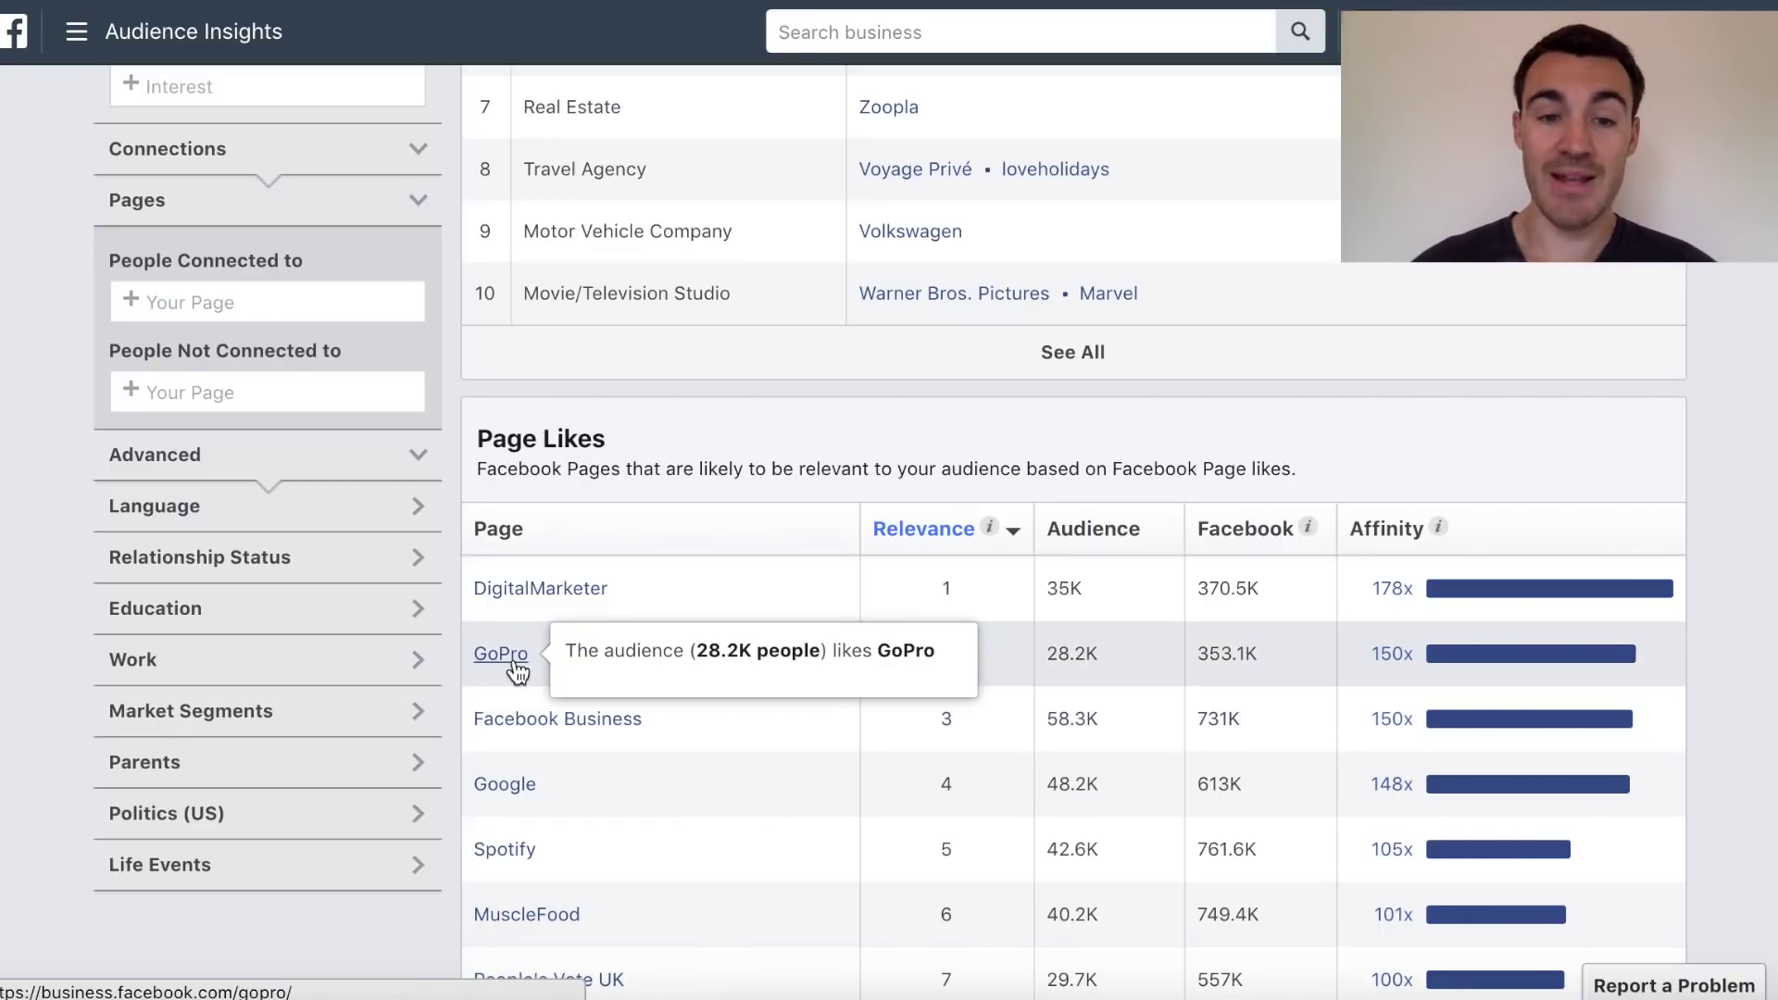
scroll(856, 752, "down", 1)
mouse_move(516, 750)
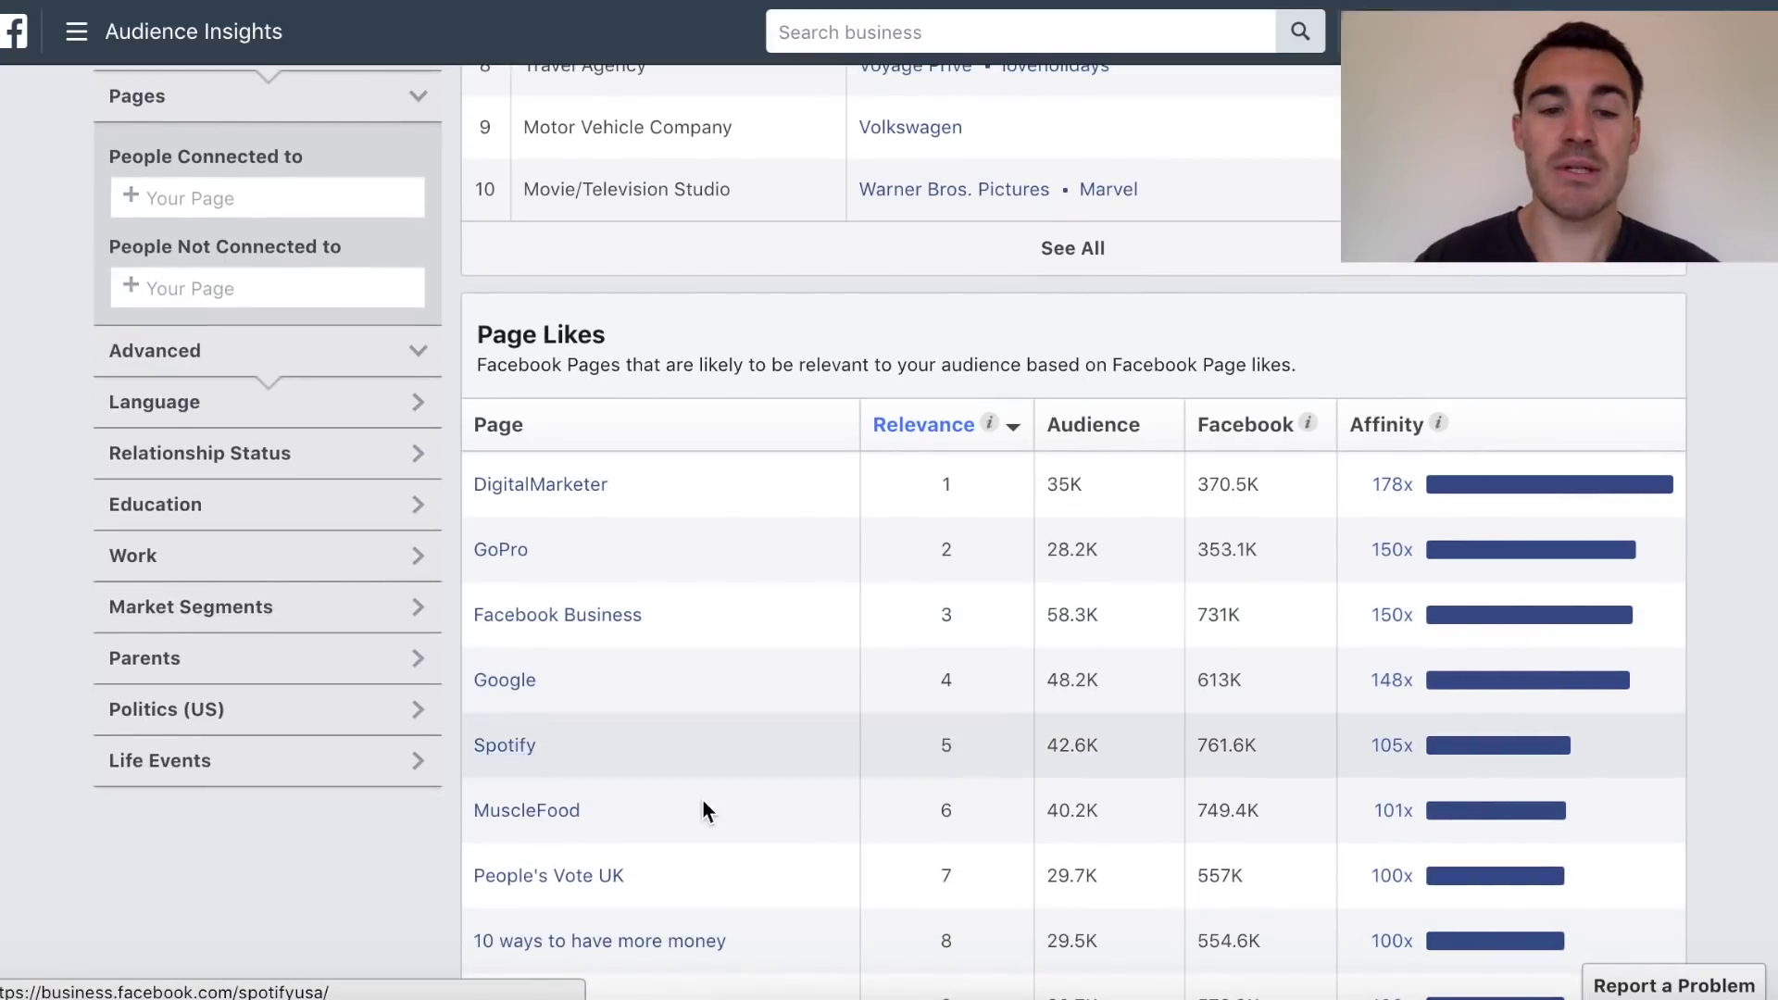
scroll(515, 750, "down", 1)
mouse_move(581, 852)
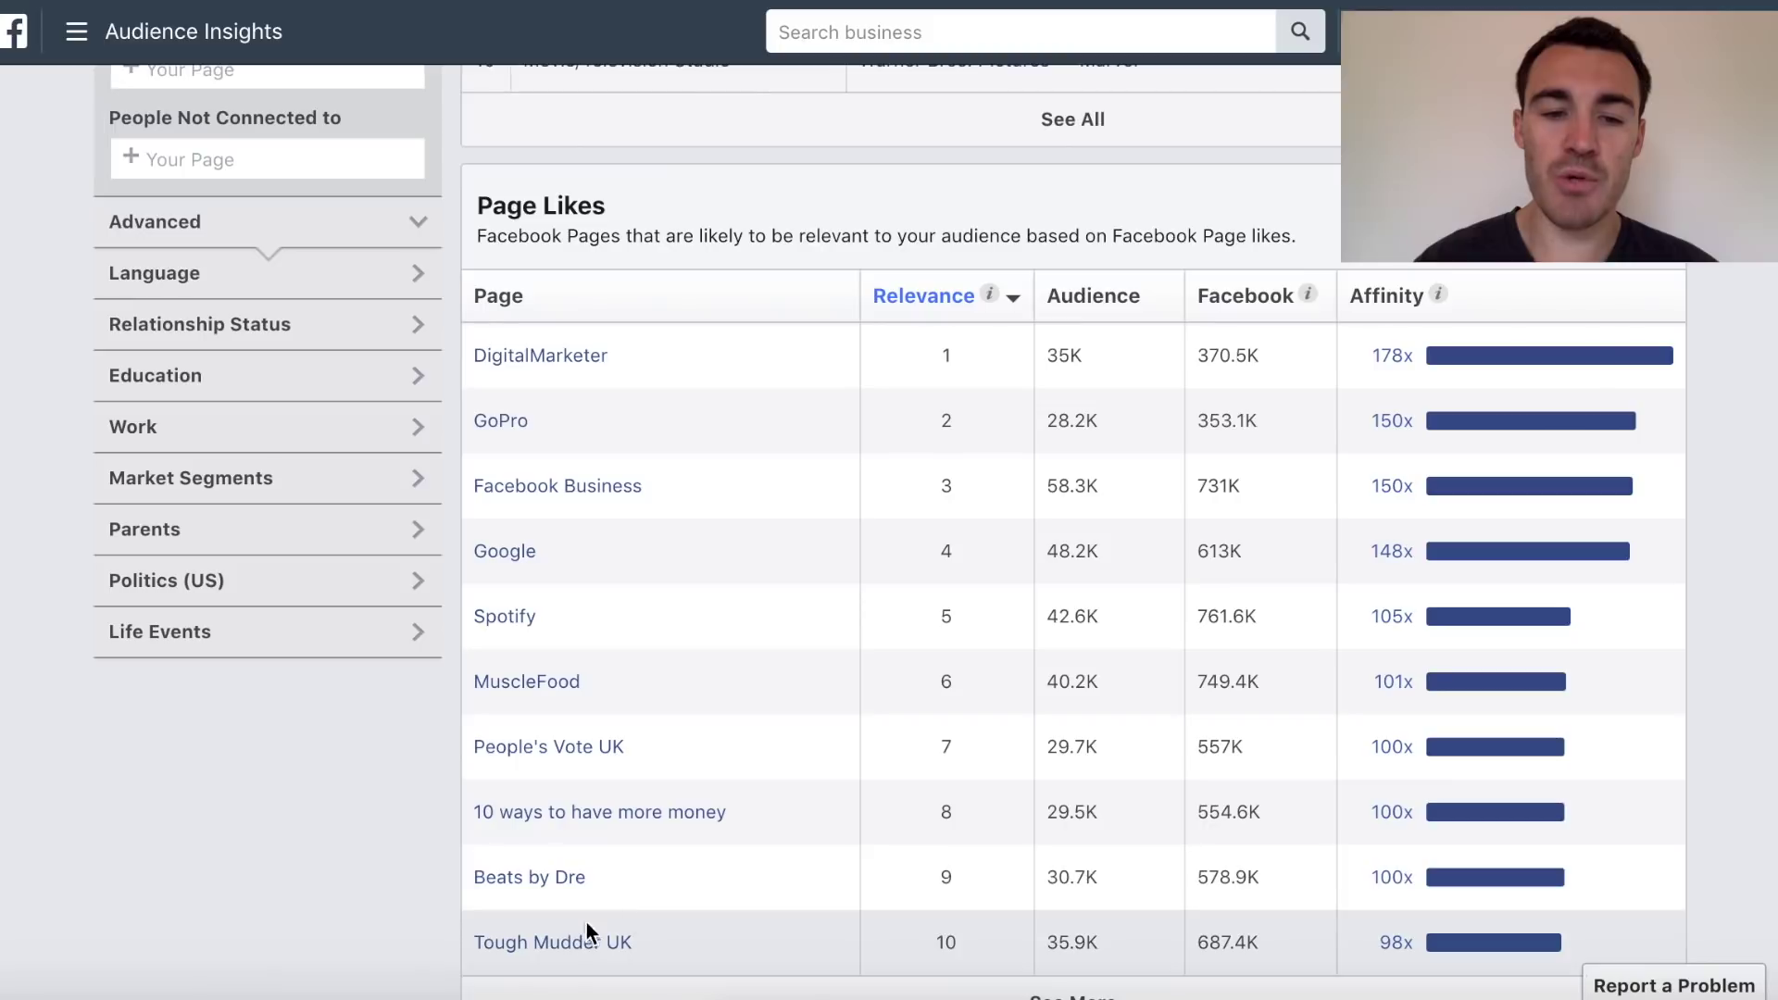
scroll(654, 912, "down", 1)
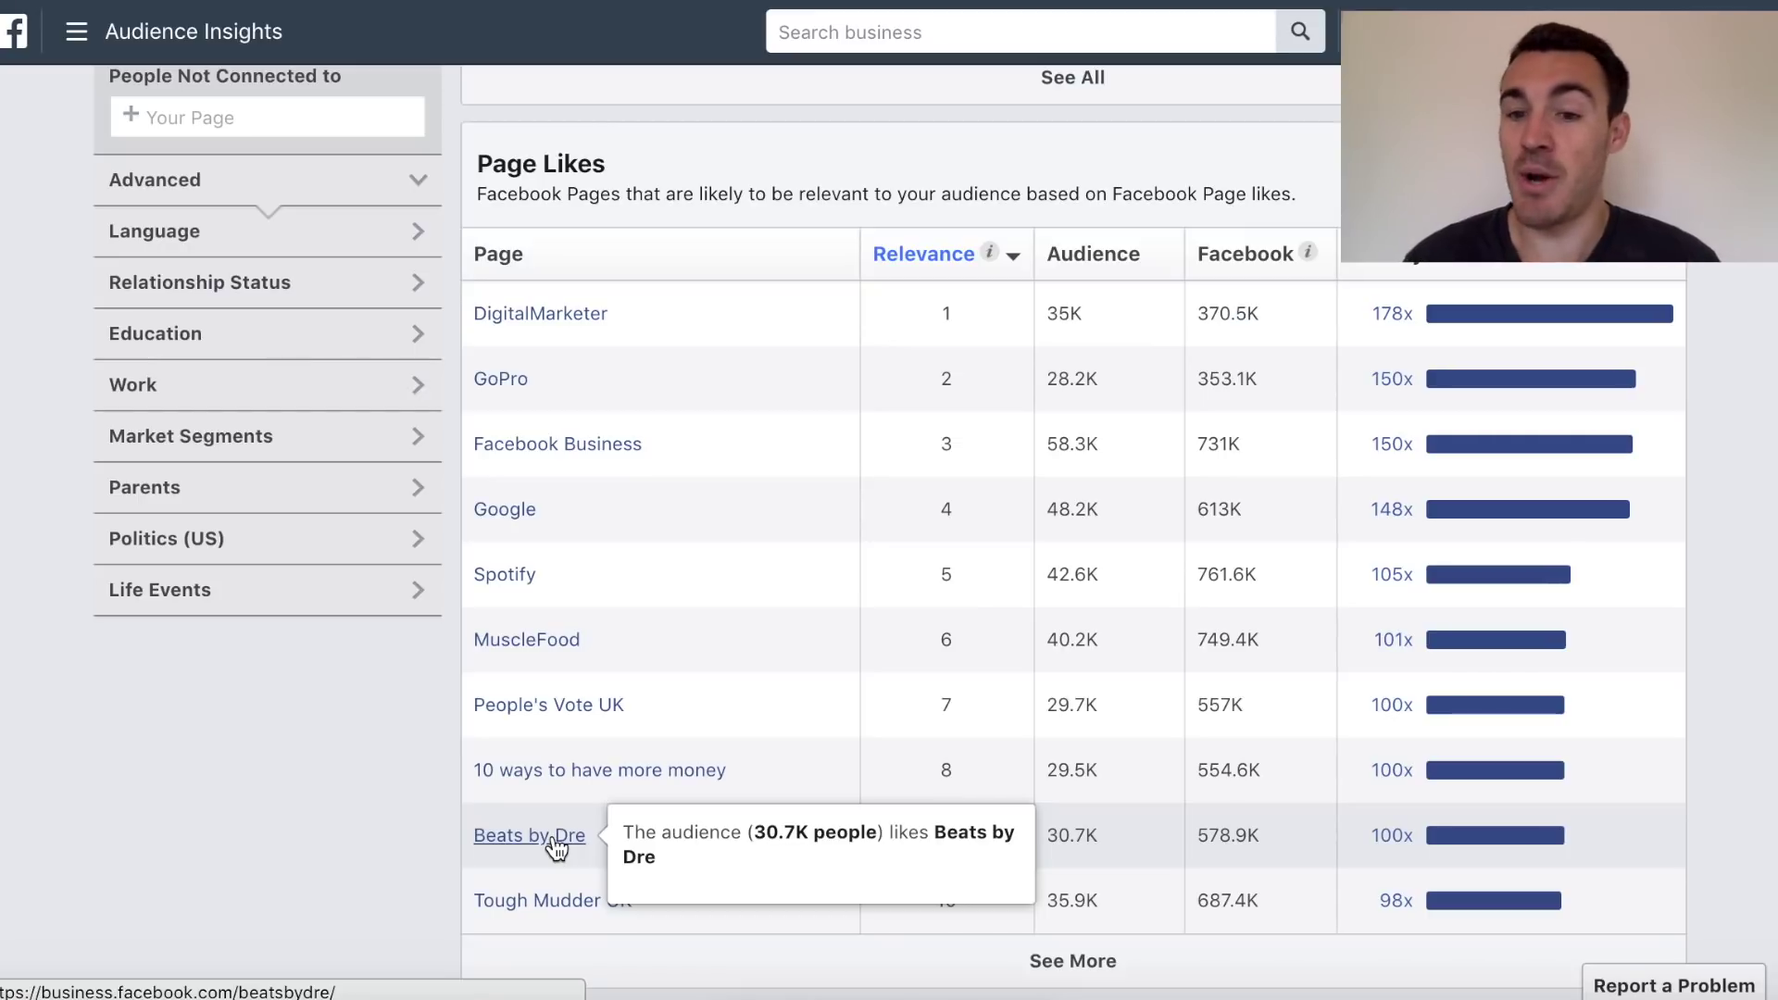
mouse_move(1542, 770)
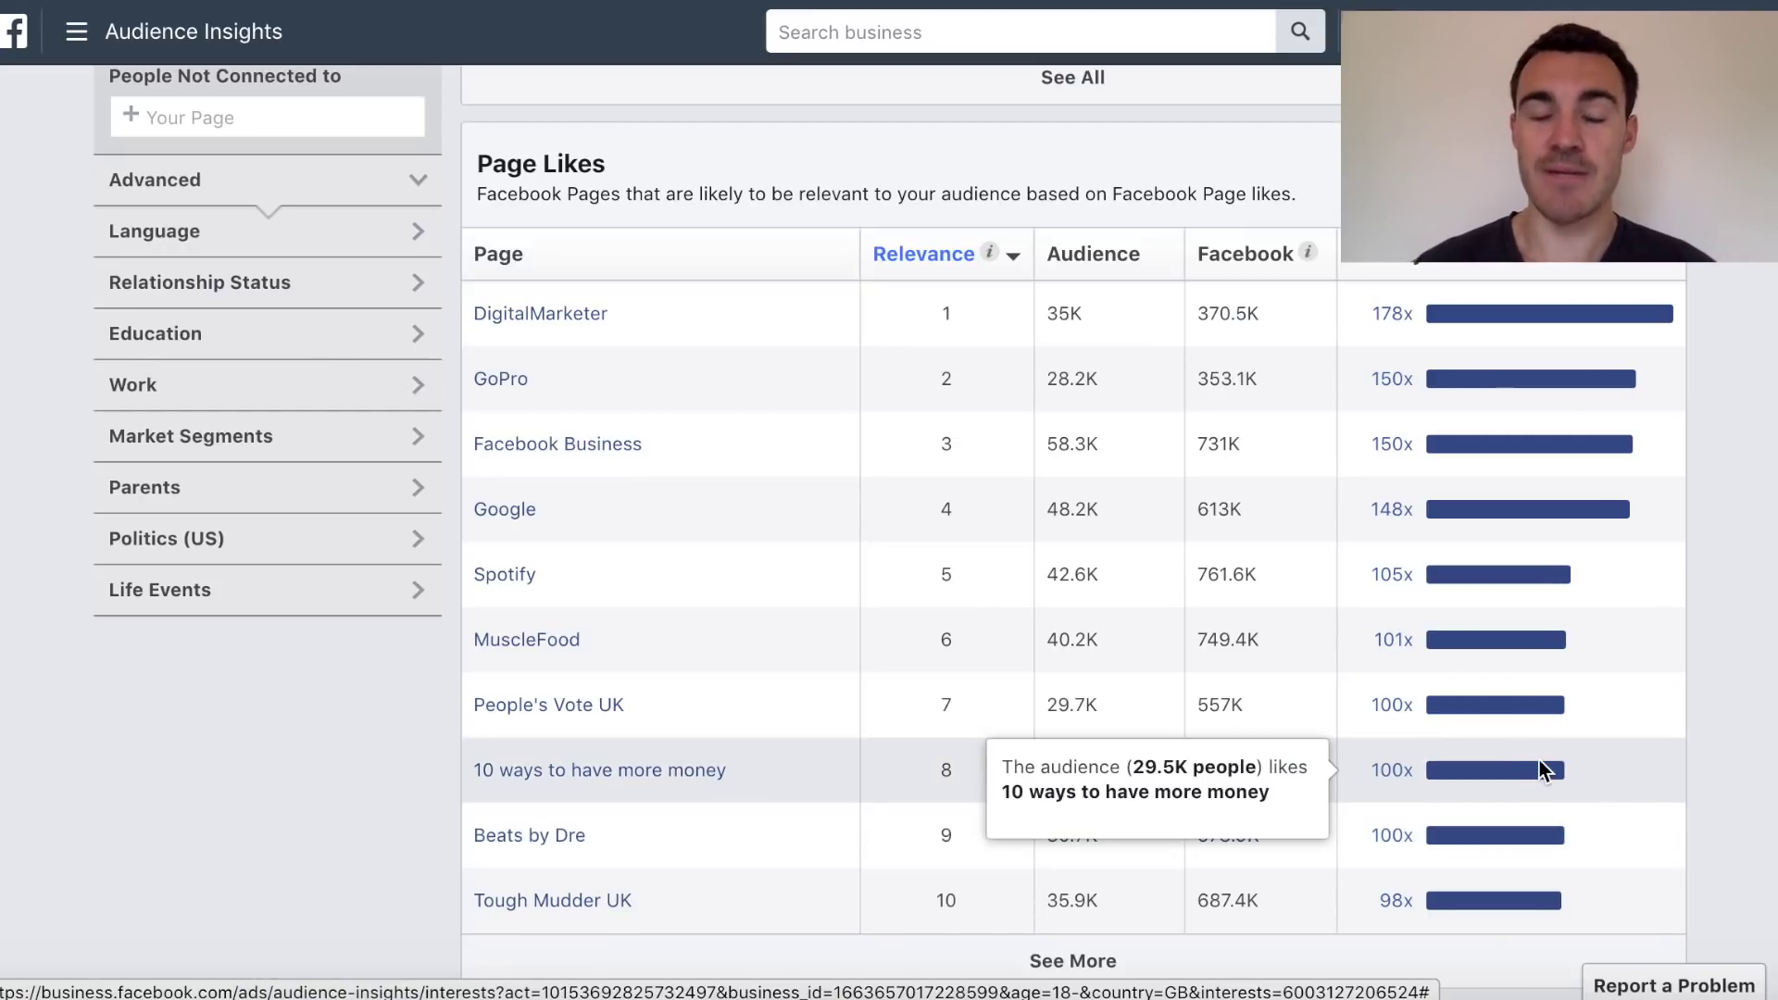
scroll(1163, 602, "up", 10)
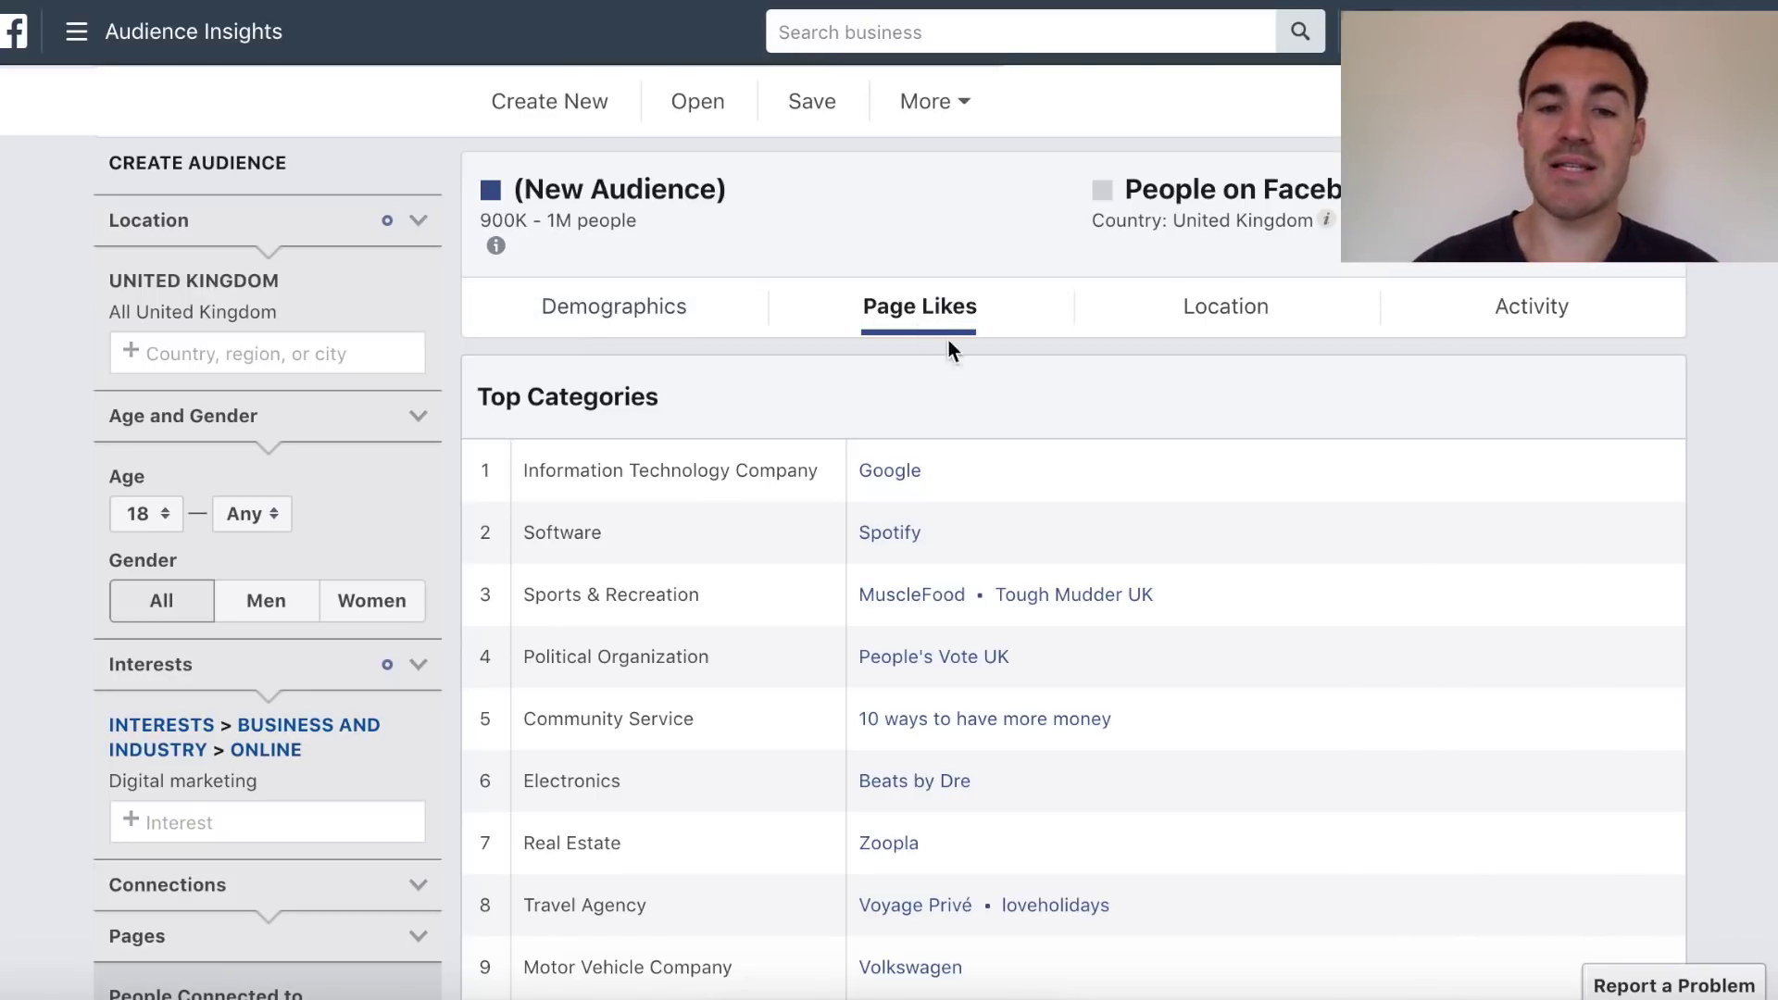
scroll(1031, 419, "down", 4)
scroll(1032, 409, "down", 6)
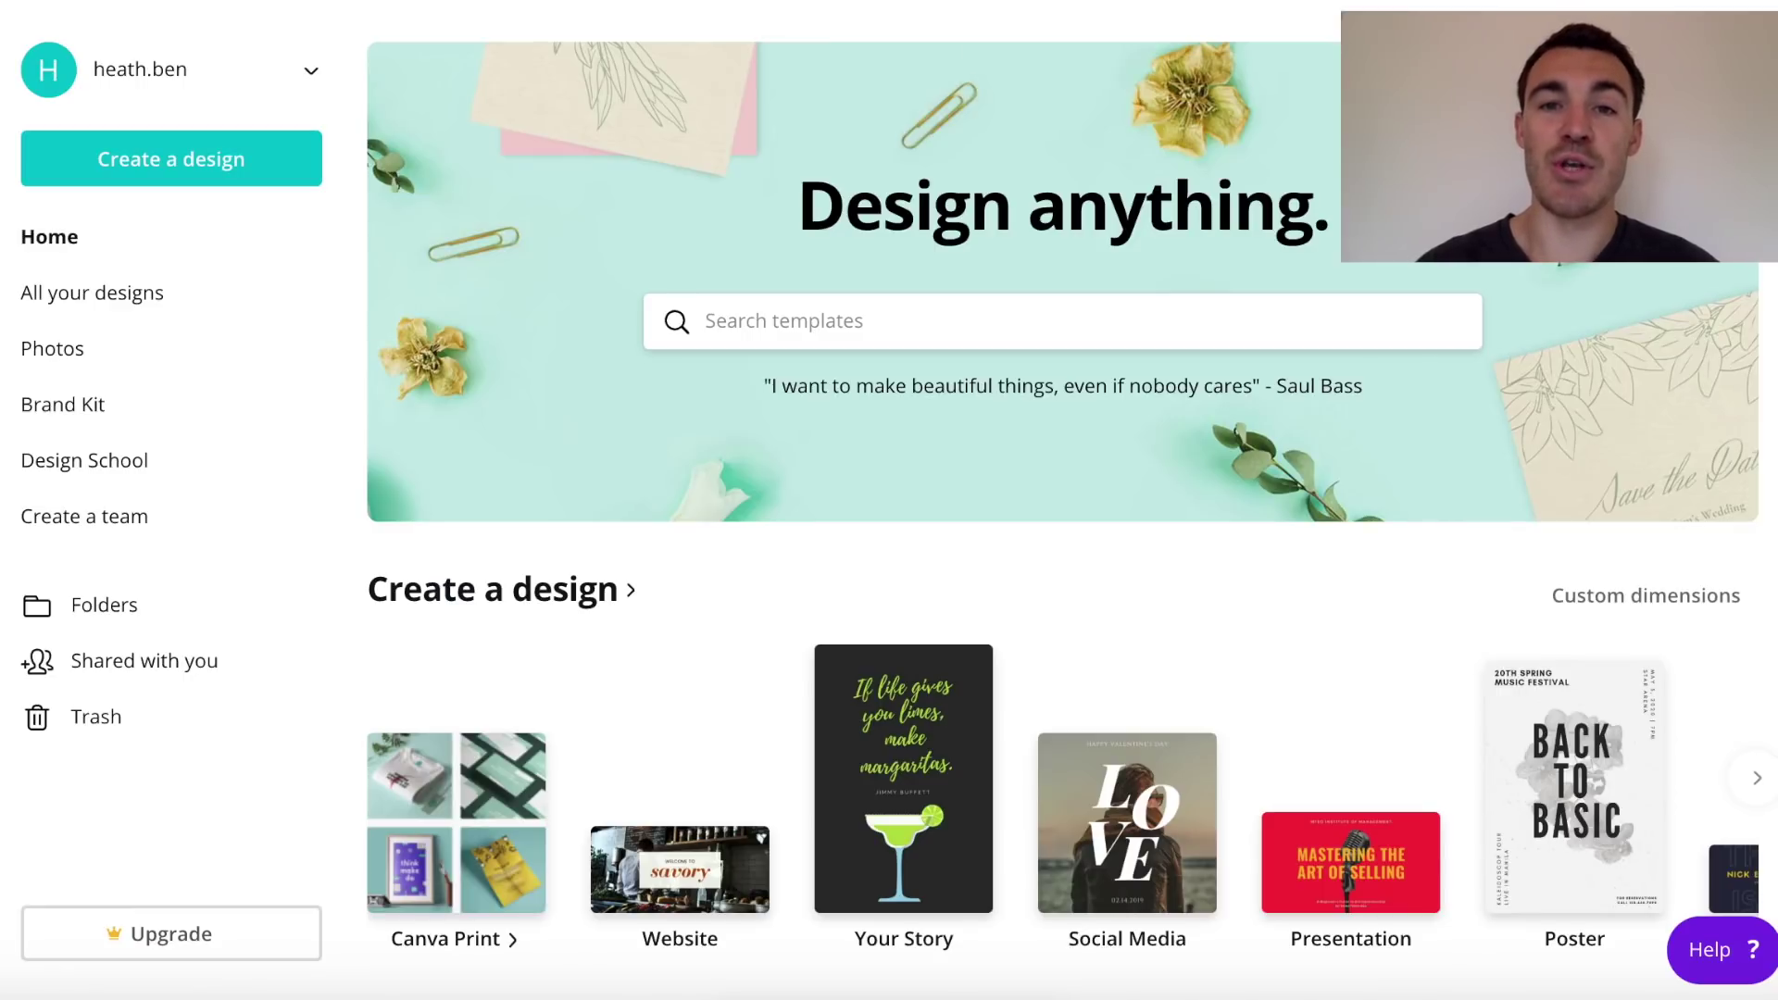
Switch from Canva to the Facebook Ad Library and check the recent searches.
left_click(997, 3)
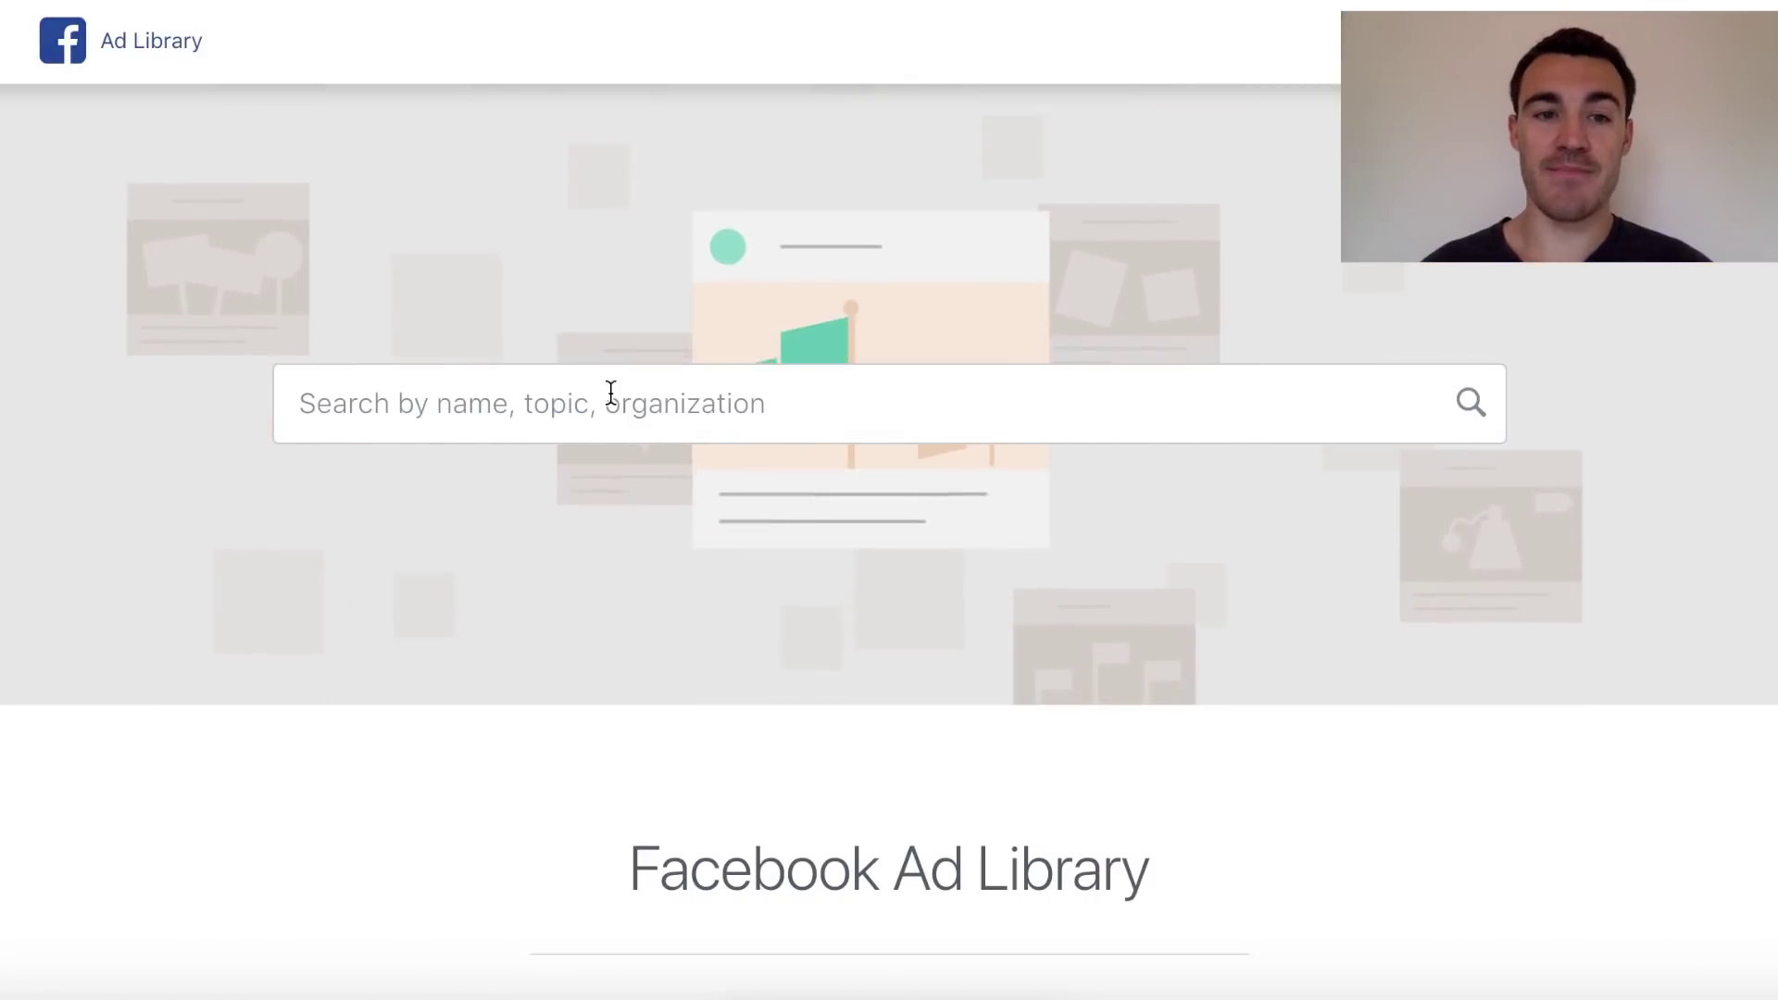
left_click(611, 391)
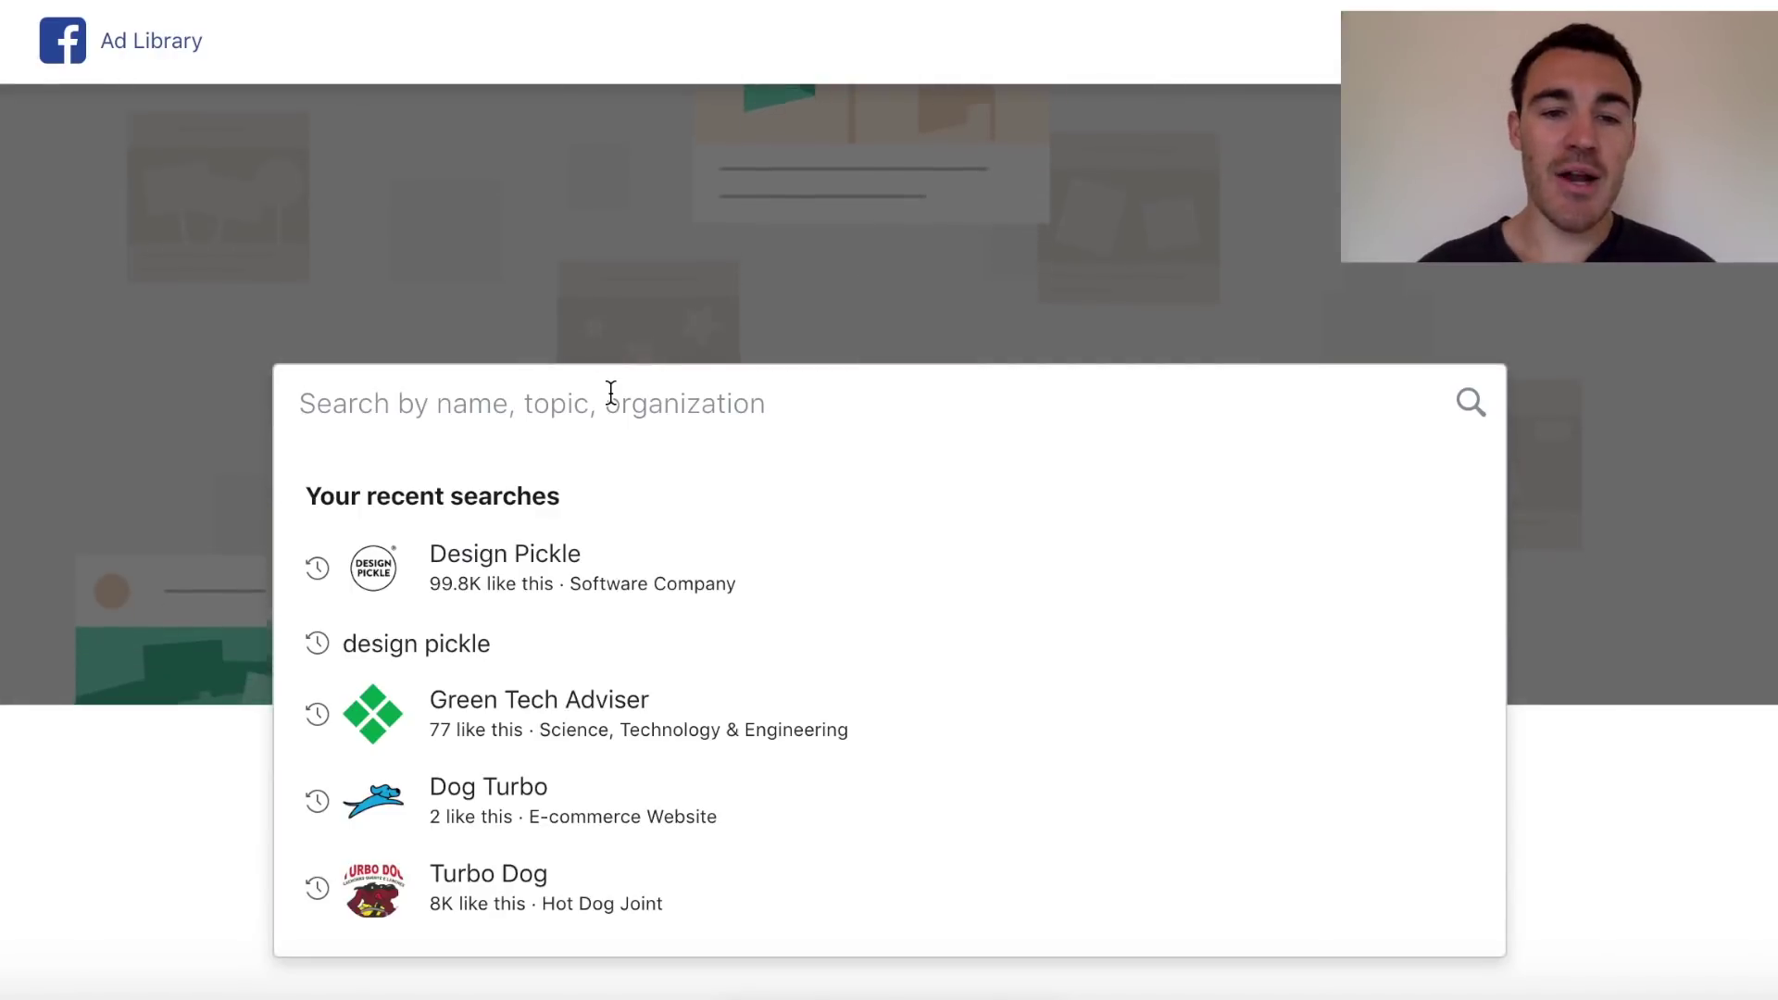
left_click(1615, 814)
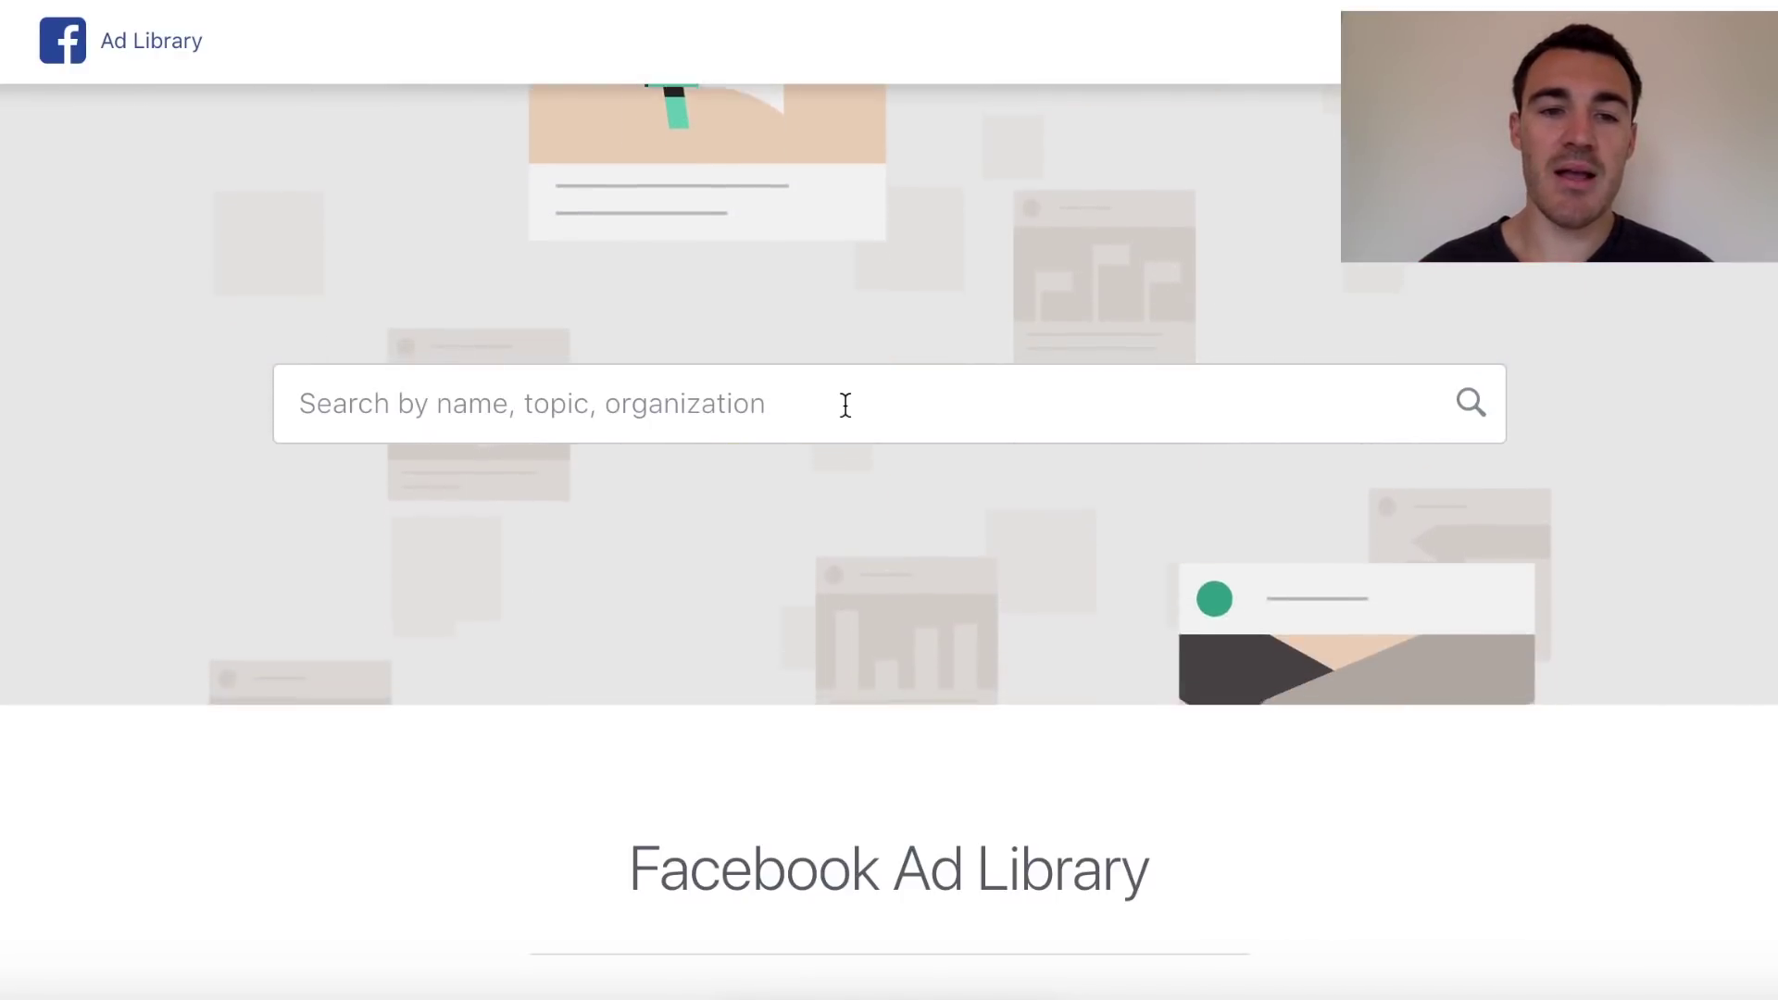
Search the Ad Library for "clickfunnels" and open the ads of the verified ClickFunnels page.
left_click(846, 405)
type("cl")
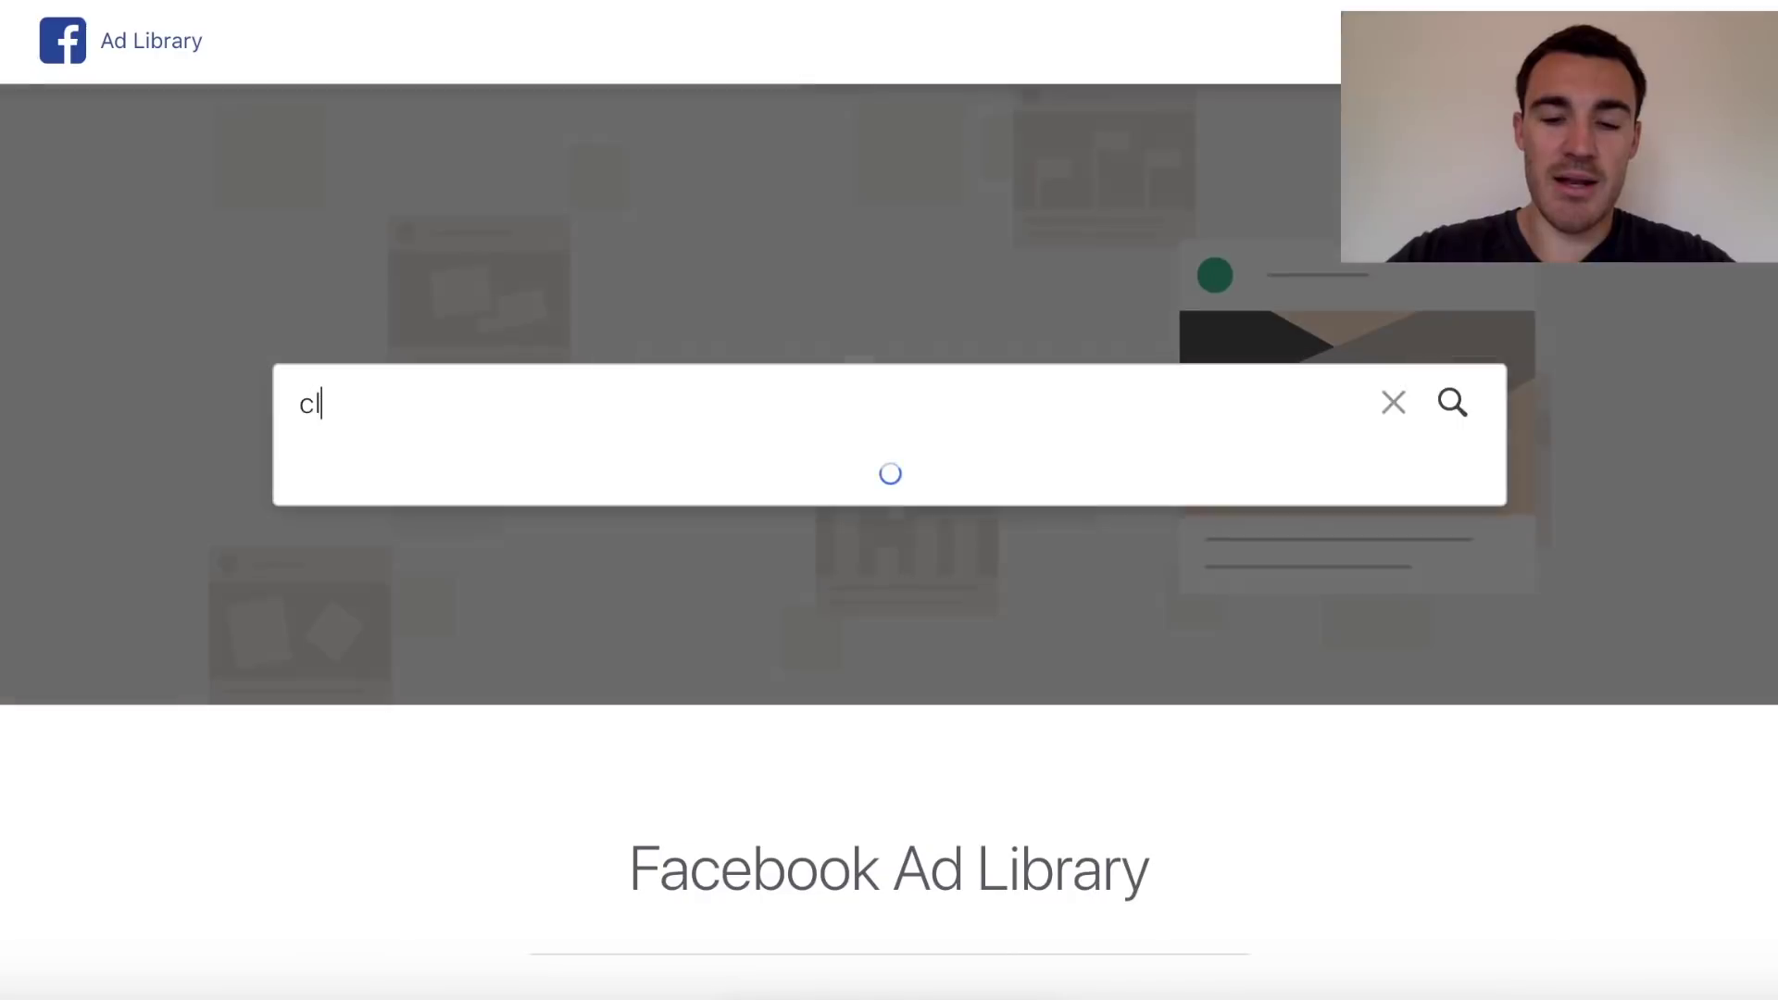
type("ickfunnels")
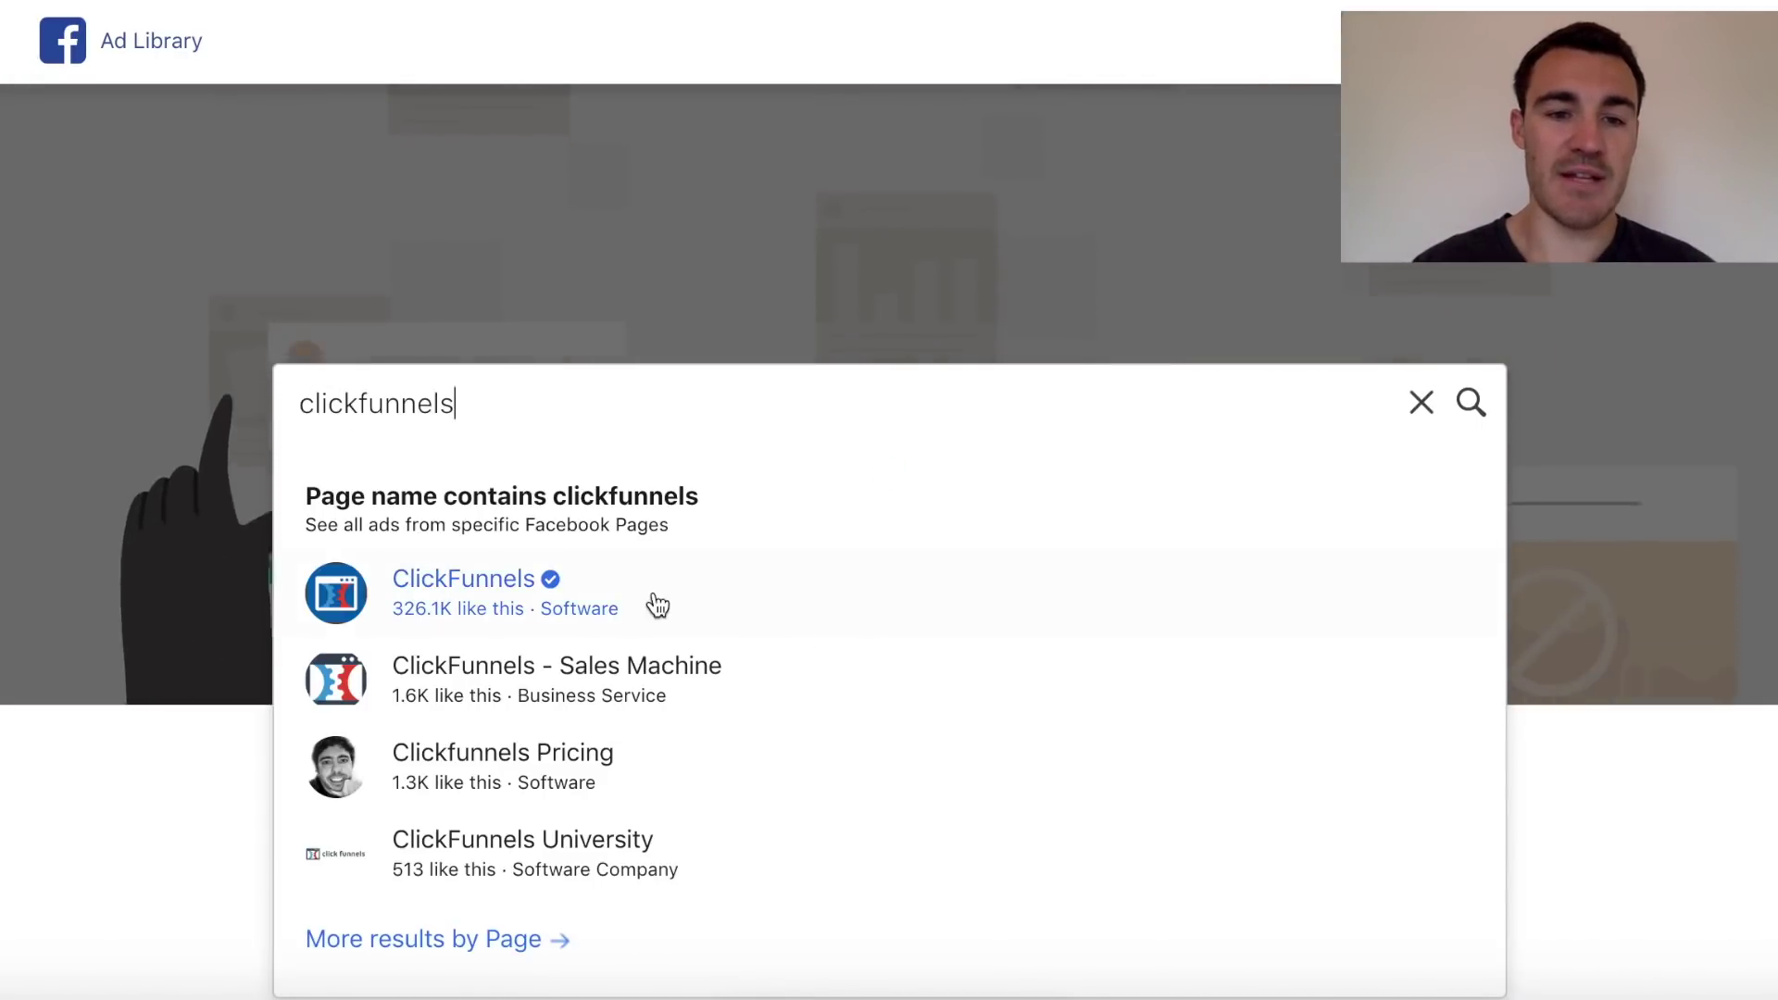
left_click(624, 603)
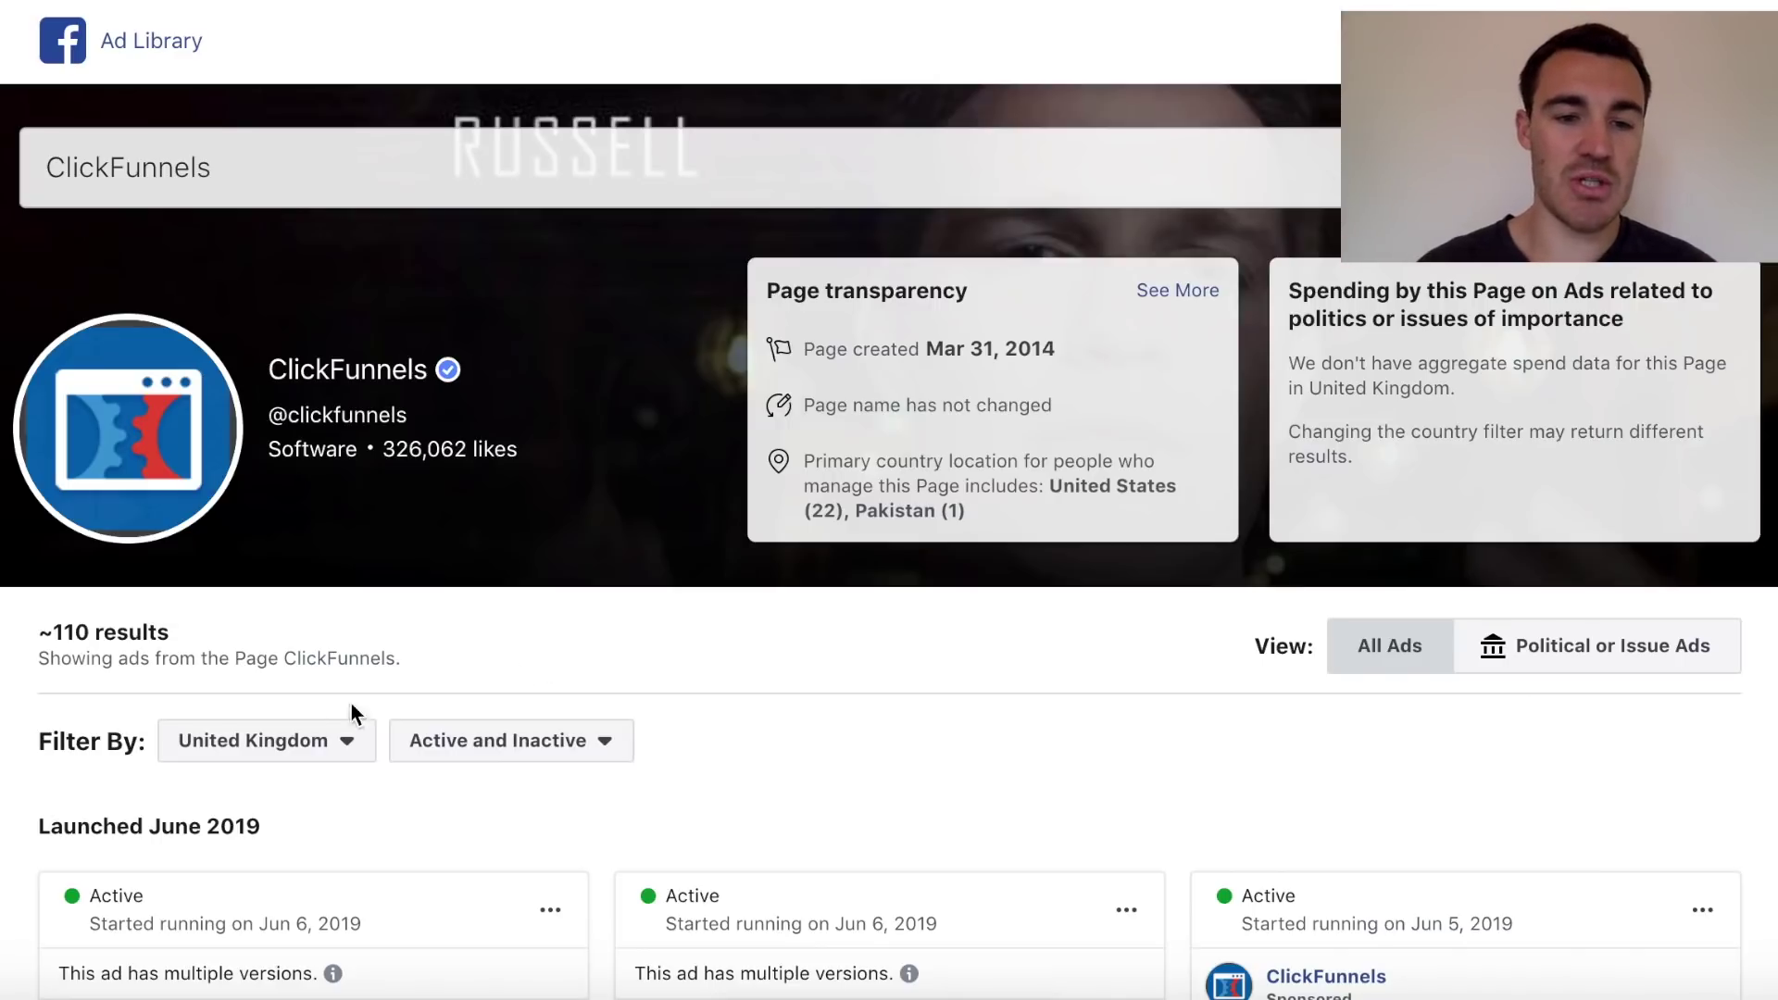
Check the countries available in the country filter, keep United Kingdom, and look over the newest ClickFunnels ads.
left_click(319, 741)
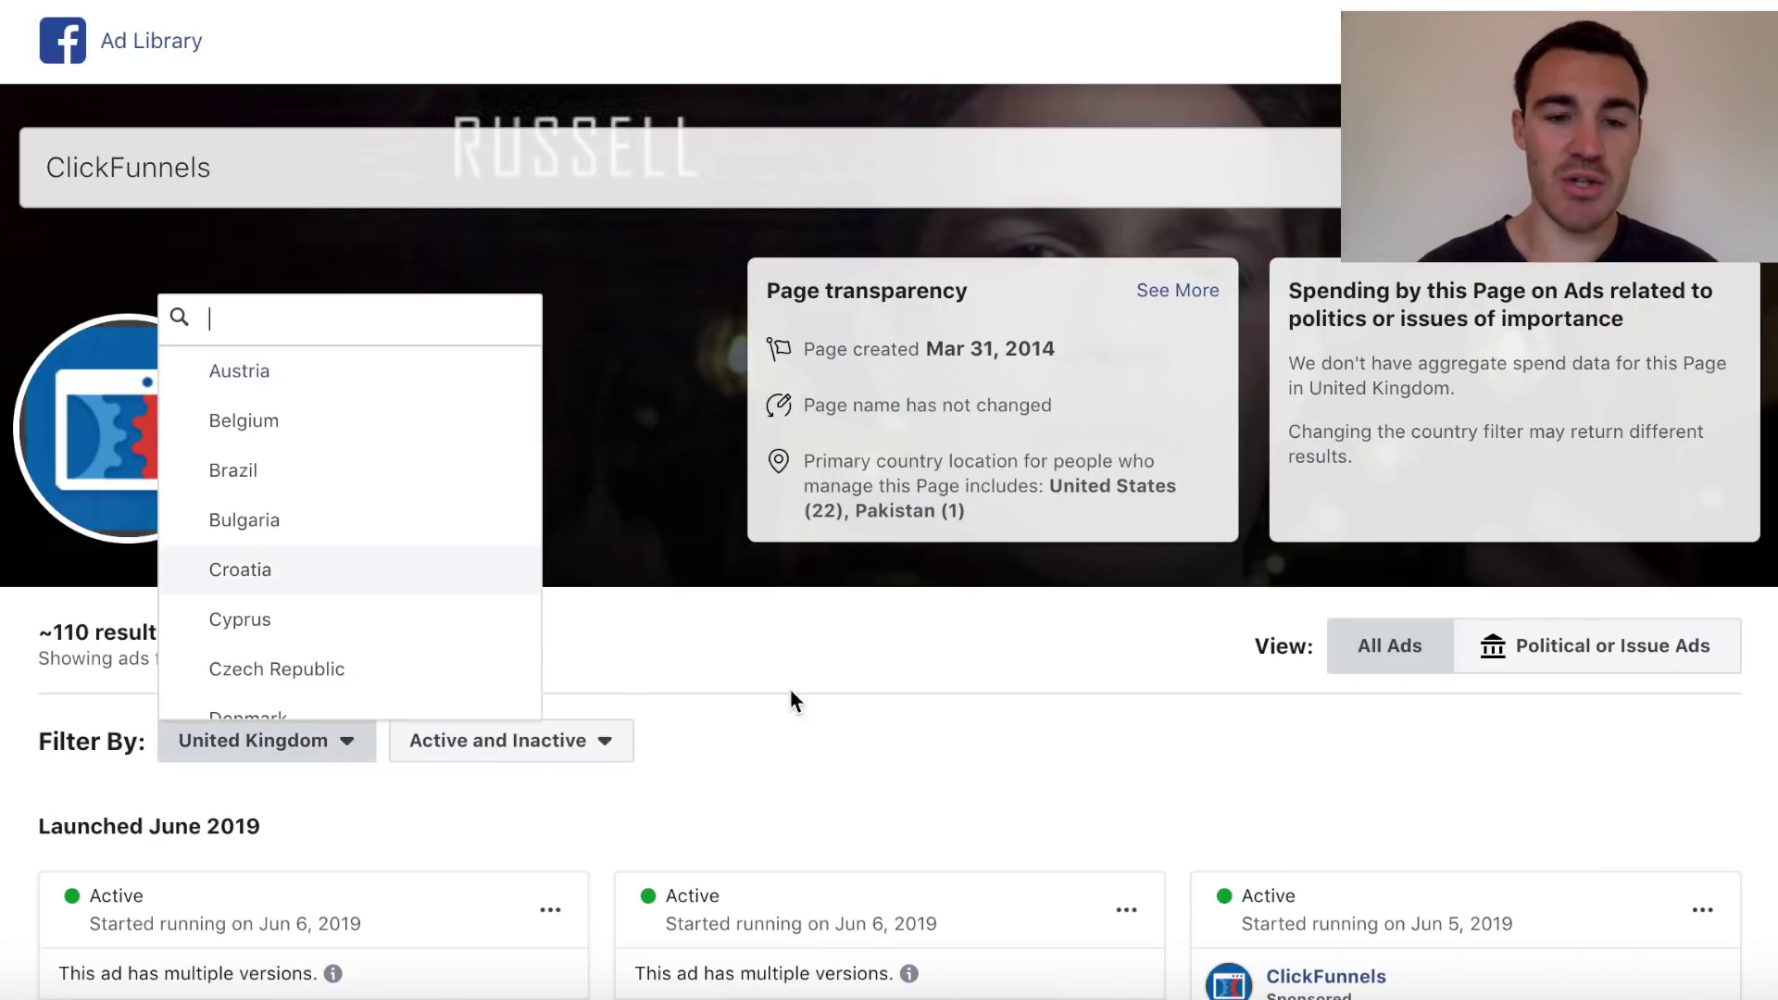
left_click(833, 689)
scroll(993, 735, "down", 5)
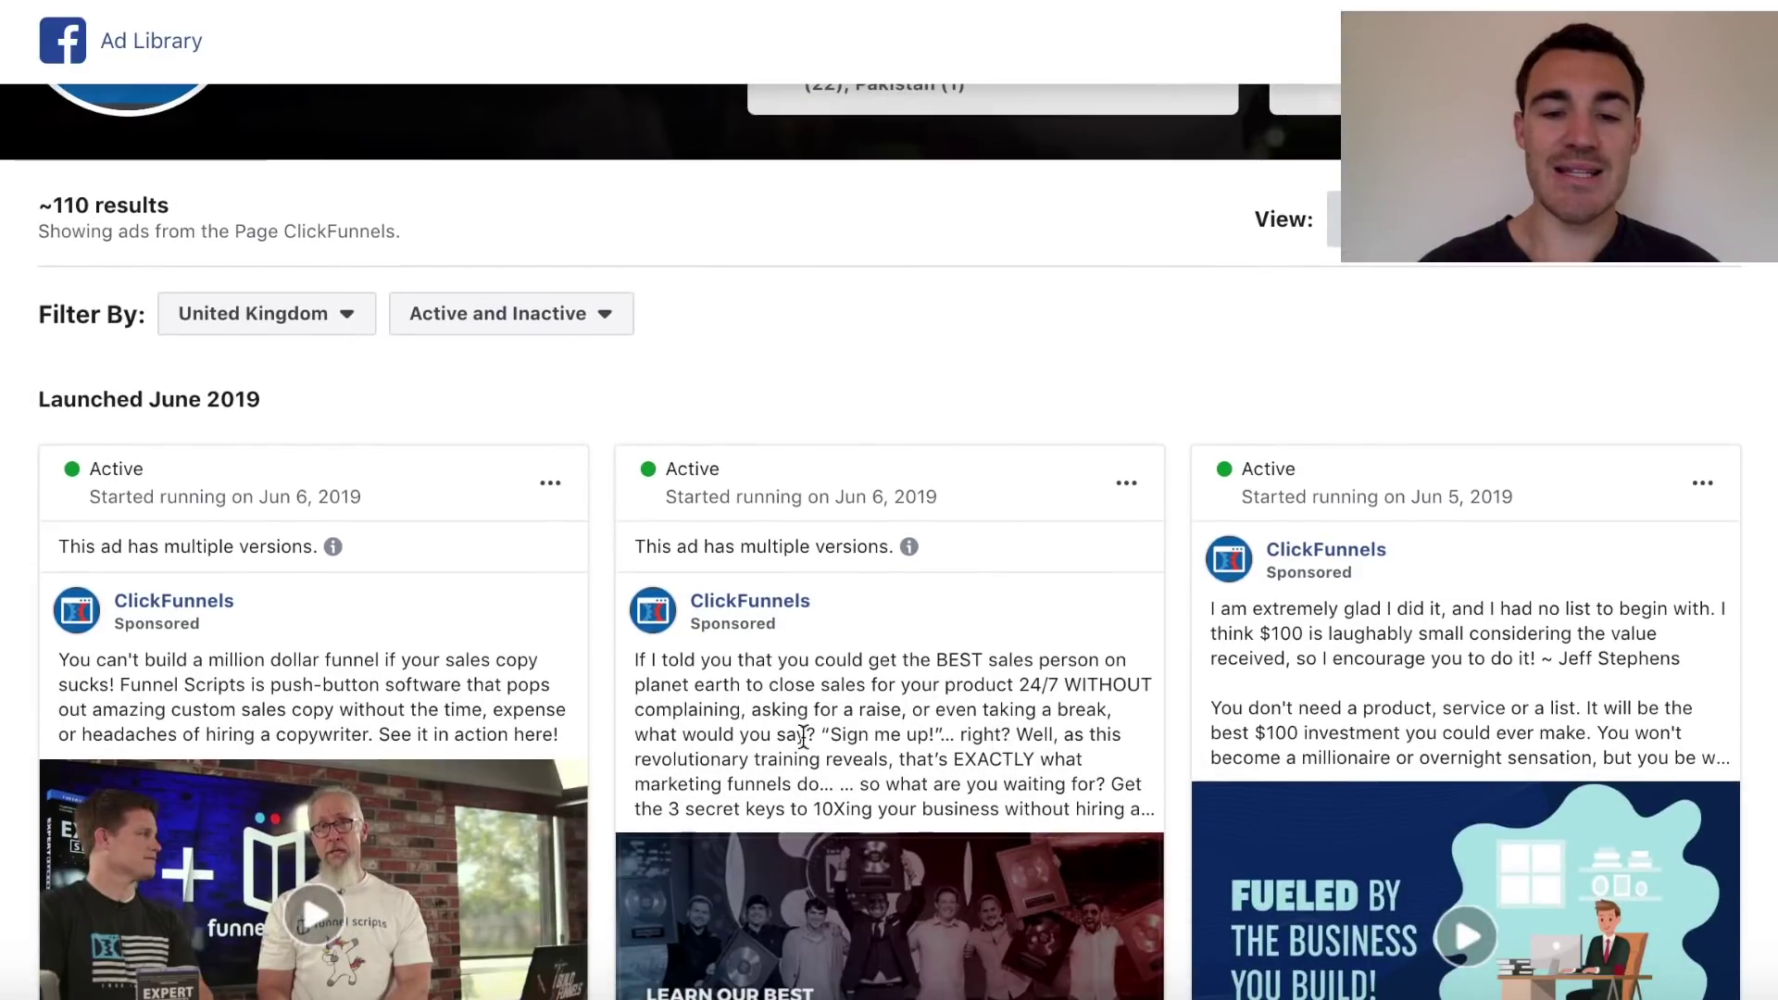
scroll(833, 649, "down", 6)
scroll(745, 681, "up", 10)
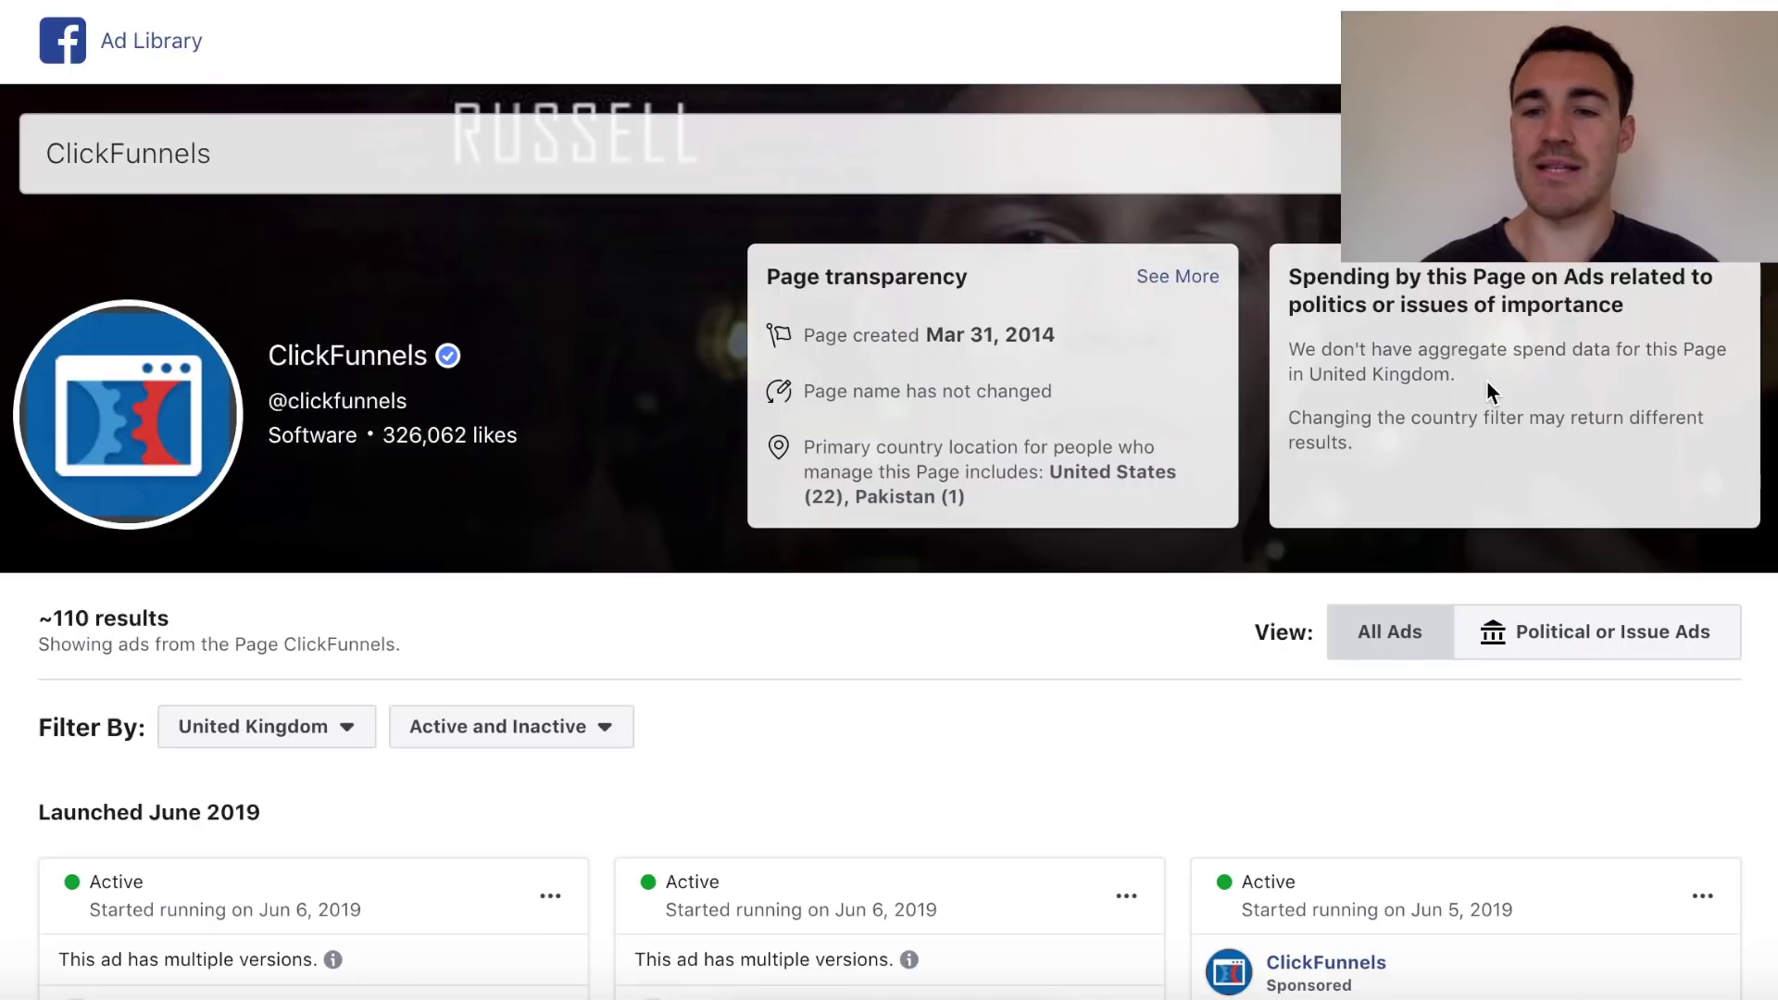
Open the details of a ClickFunnels ad for The One Funnel Away Challenge started on Jun 5, 2019 and read it in full.
scroll(980, 408, "down", 14)
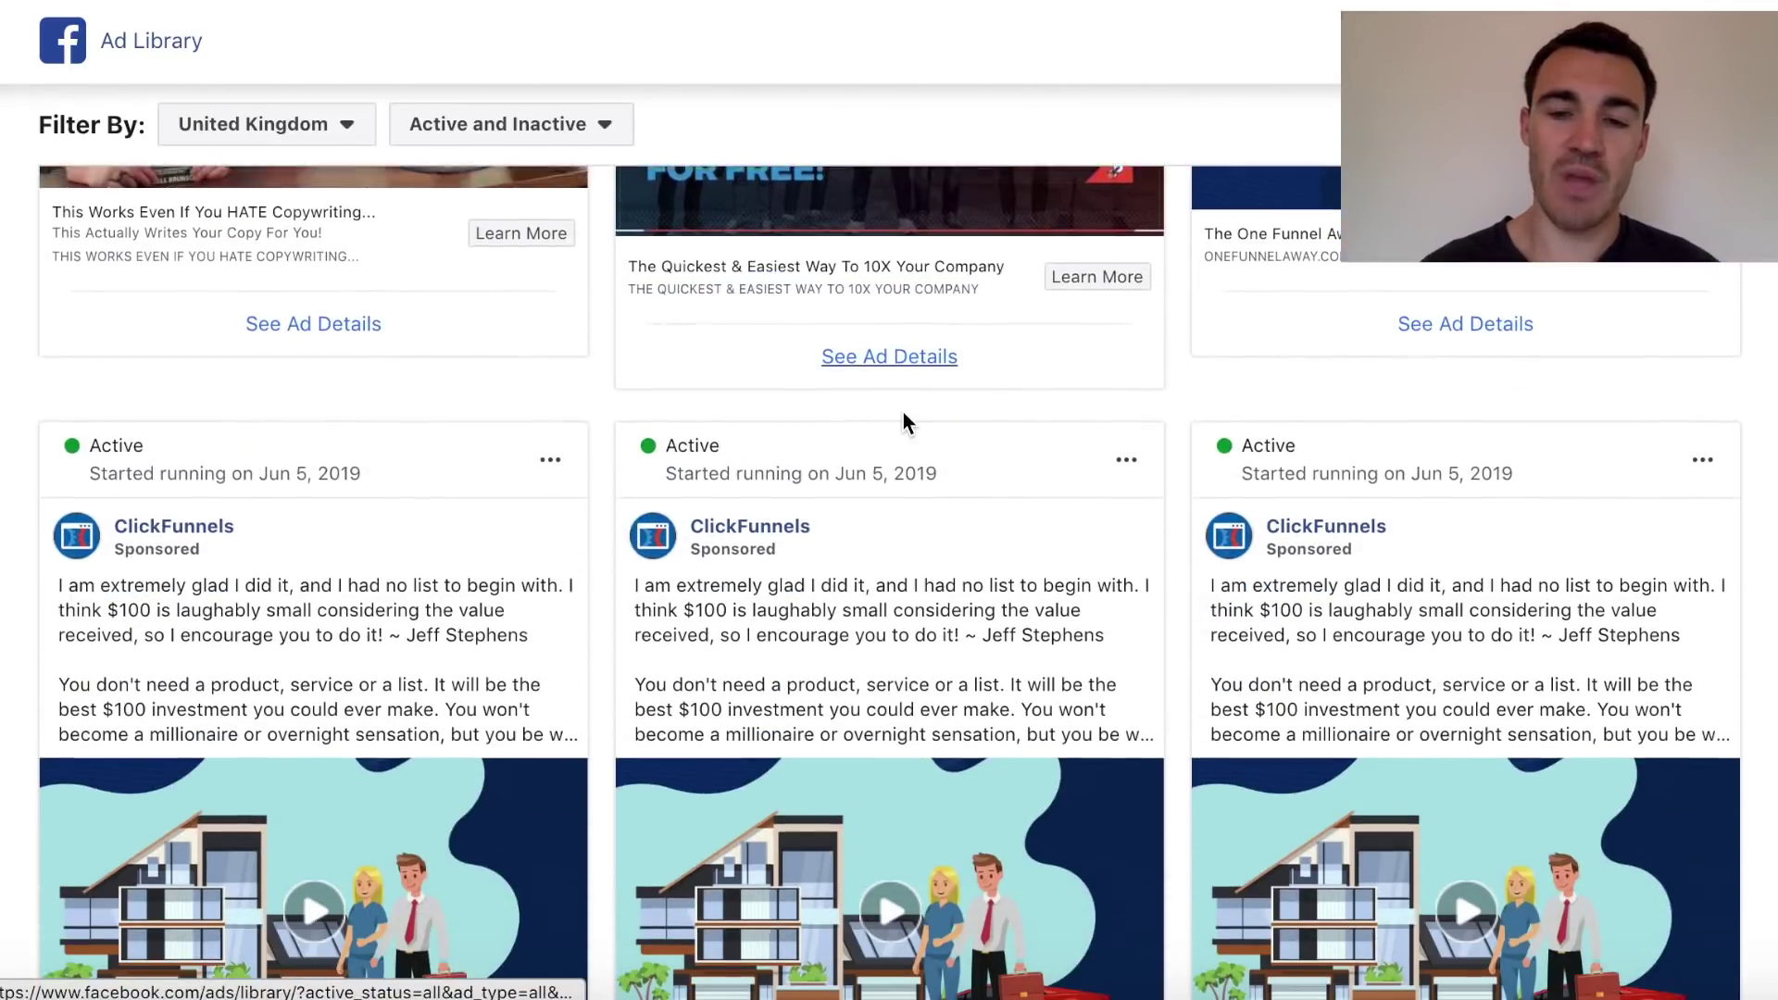
scroll(469, 600, "down", 20)
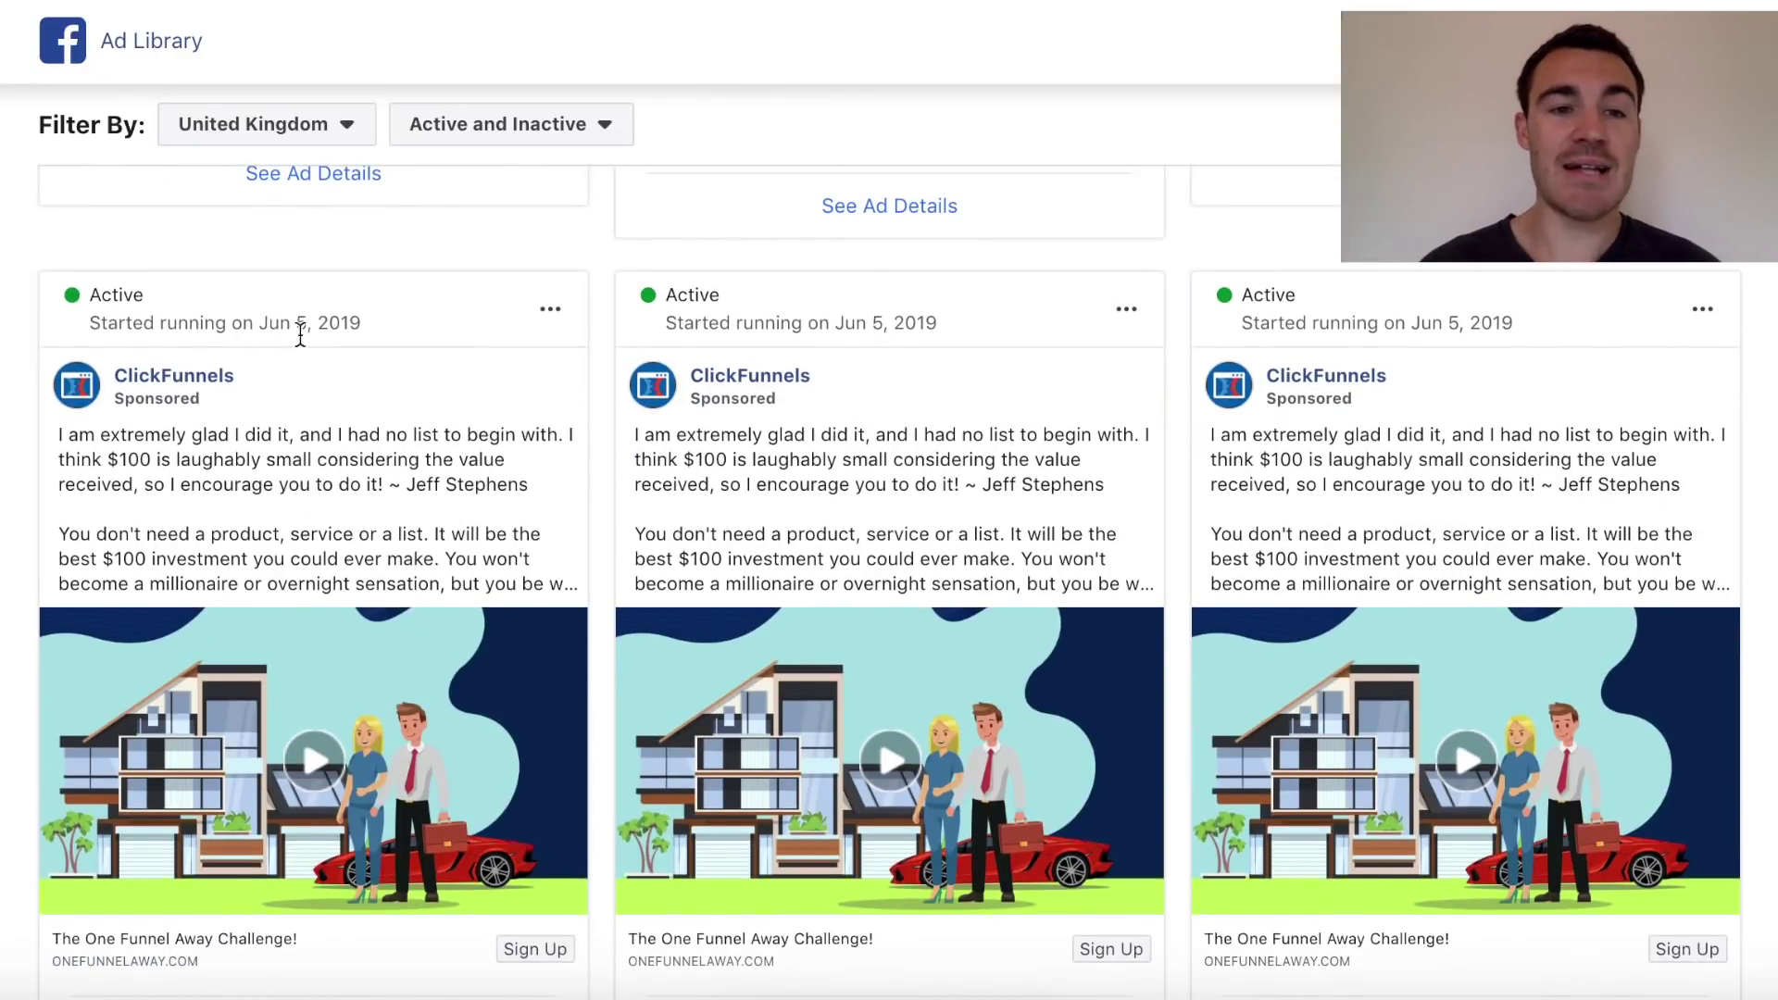
scroll(460, 384, "down", 2)
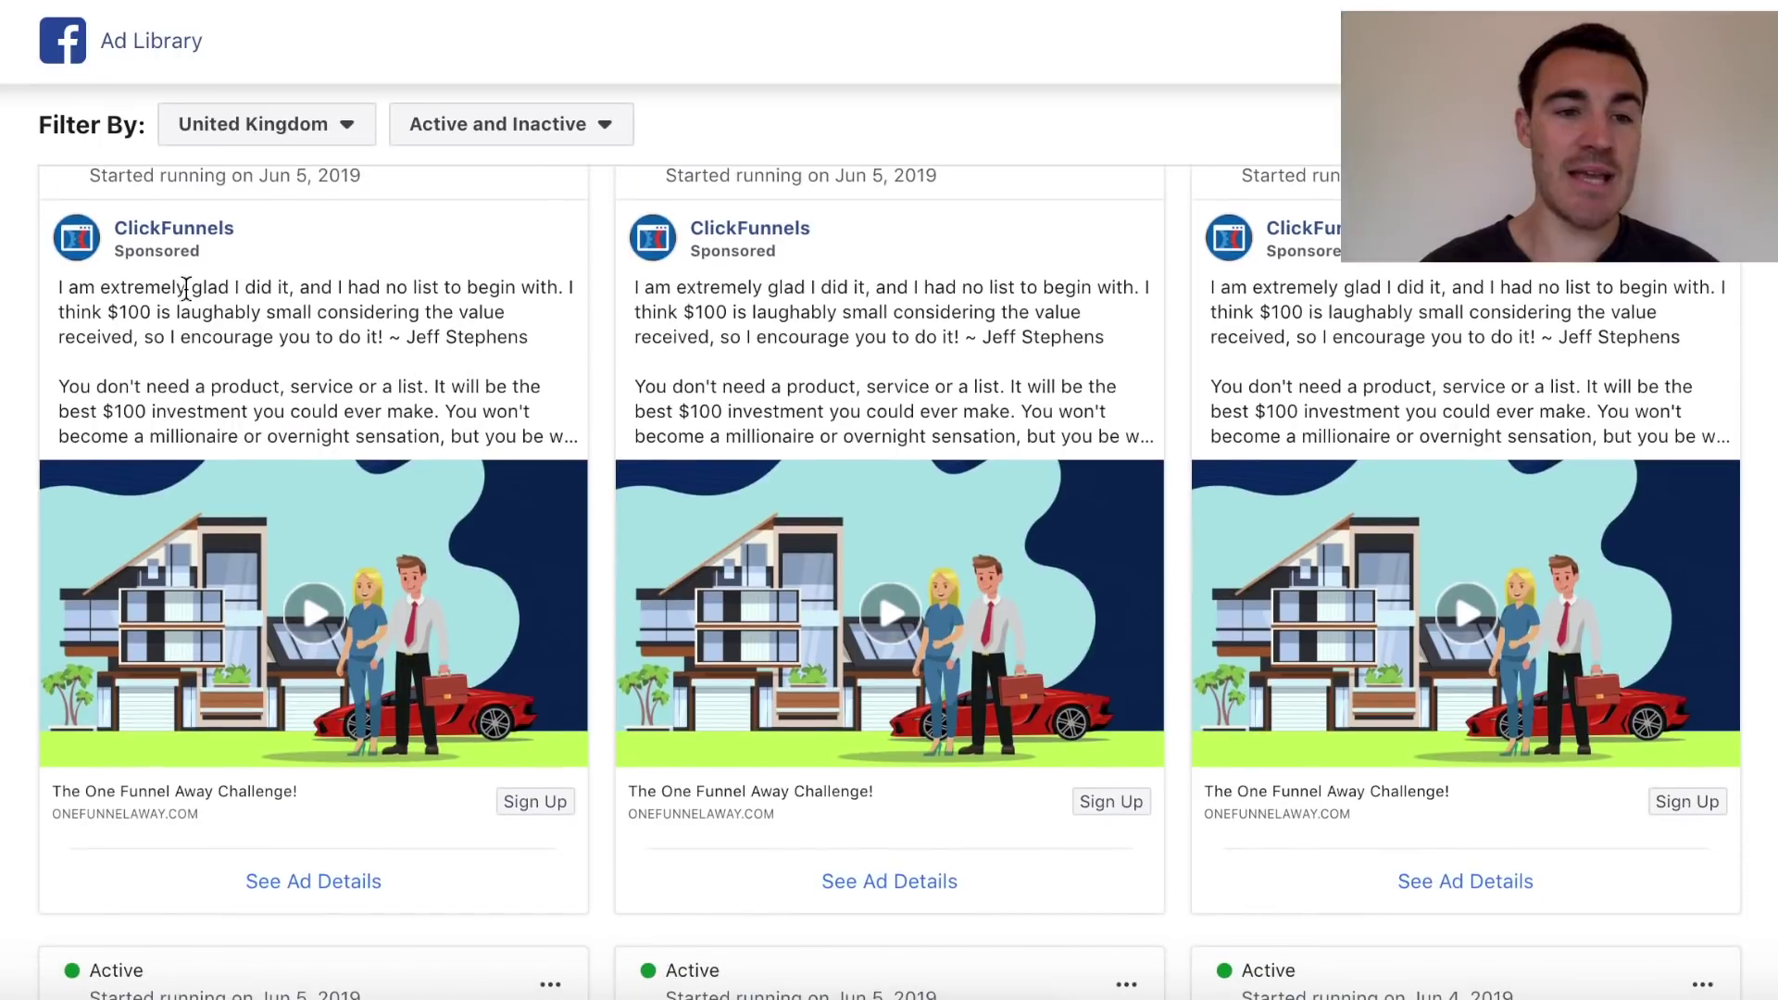
scroll(449, 714, "down", 2)
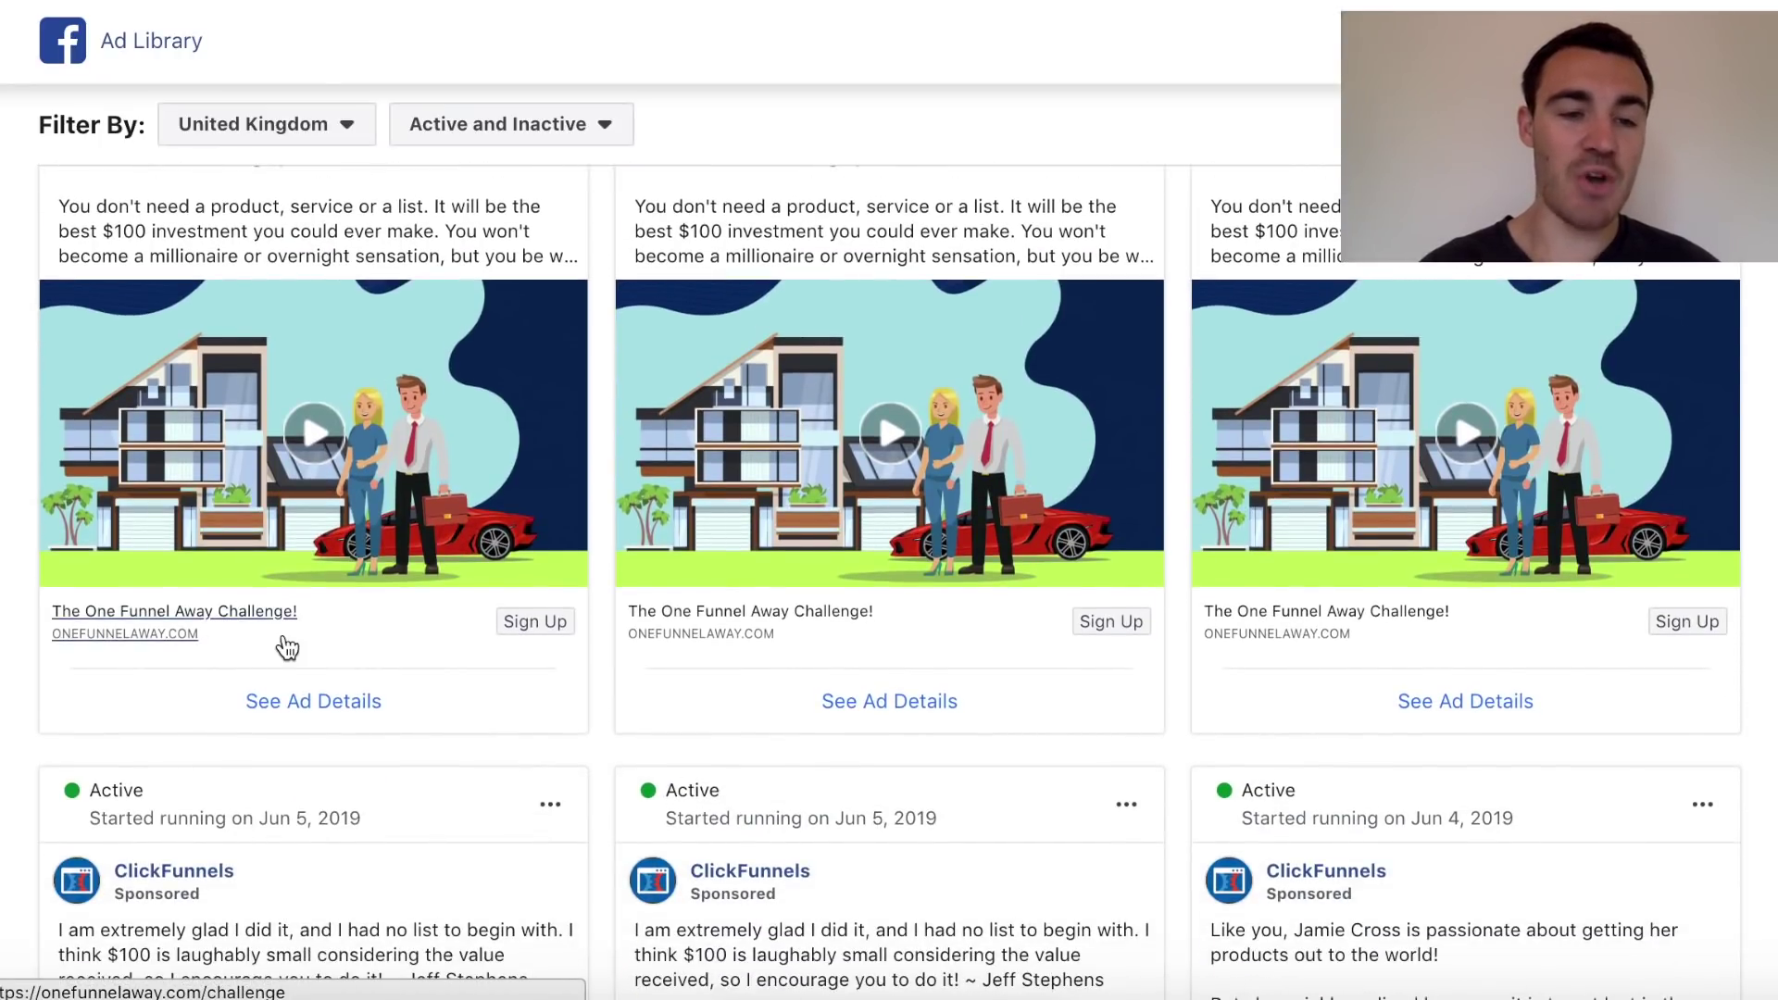
left_click(293, 711)
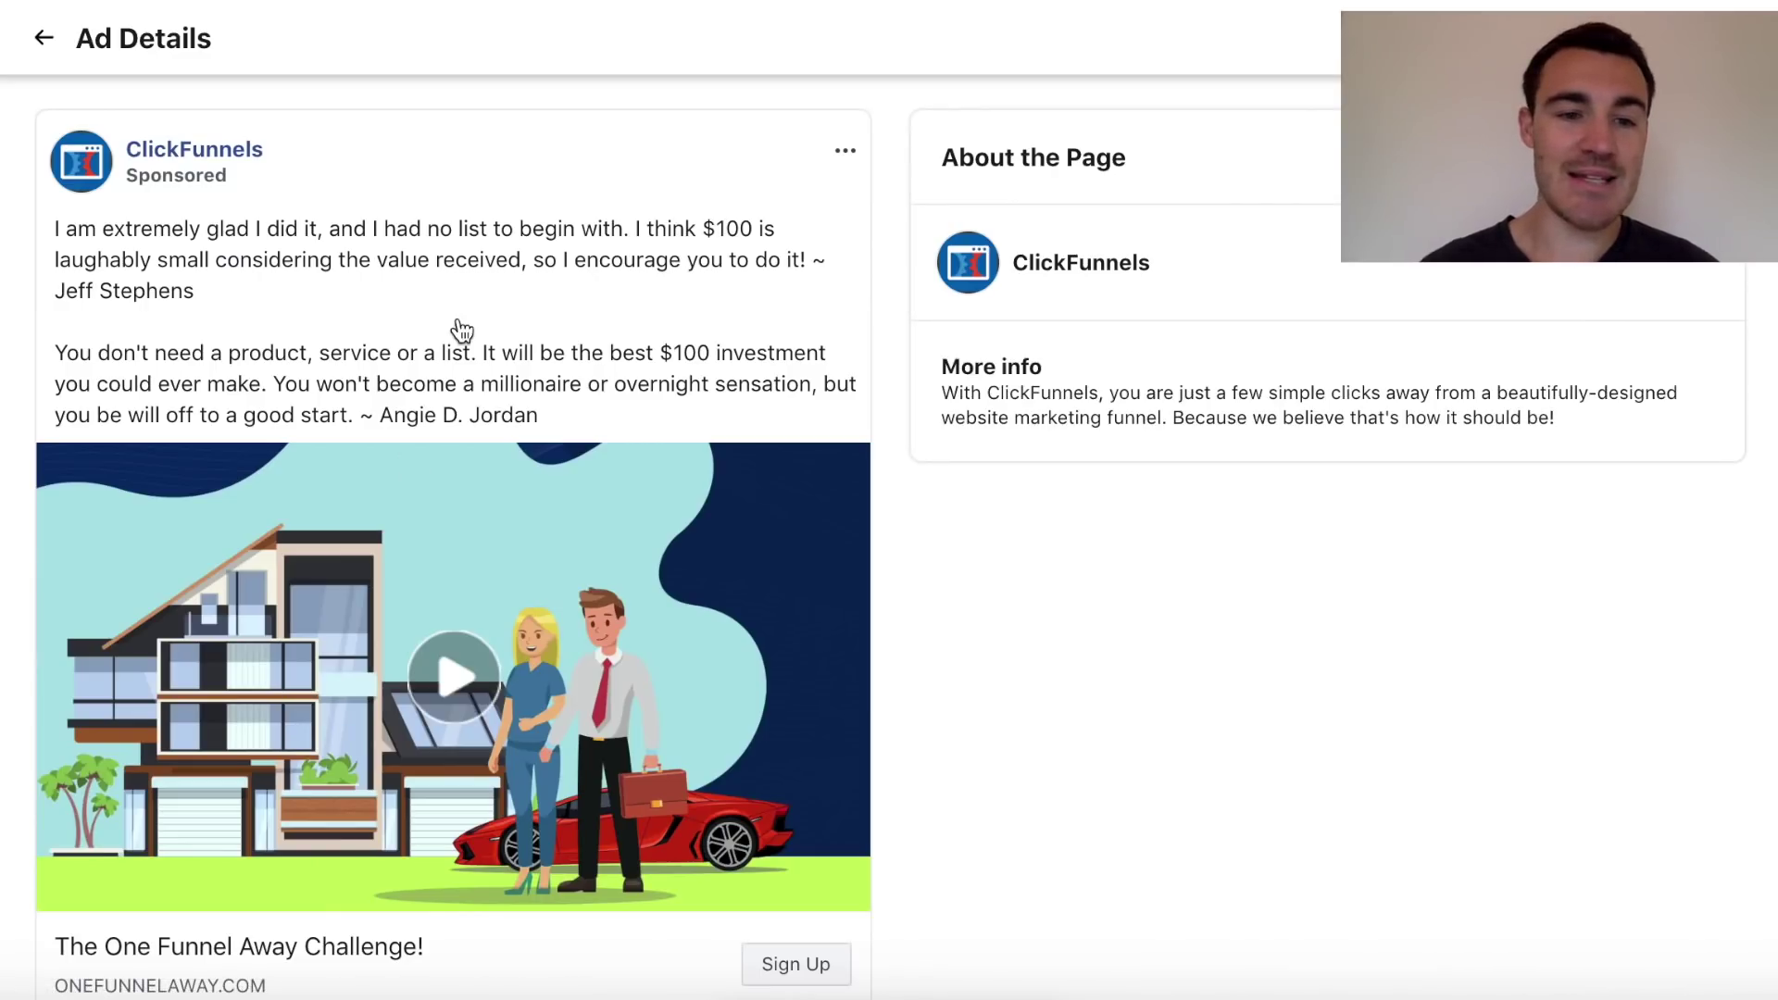
scroll(460, 329, "down", 2)
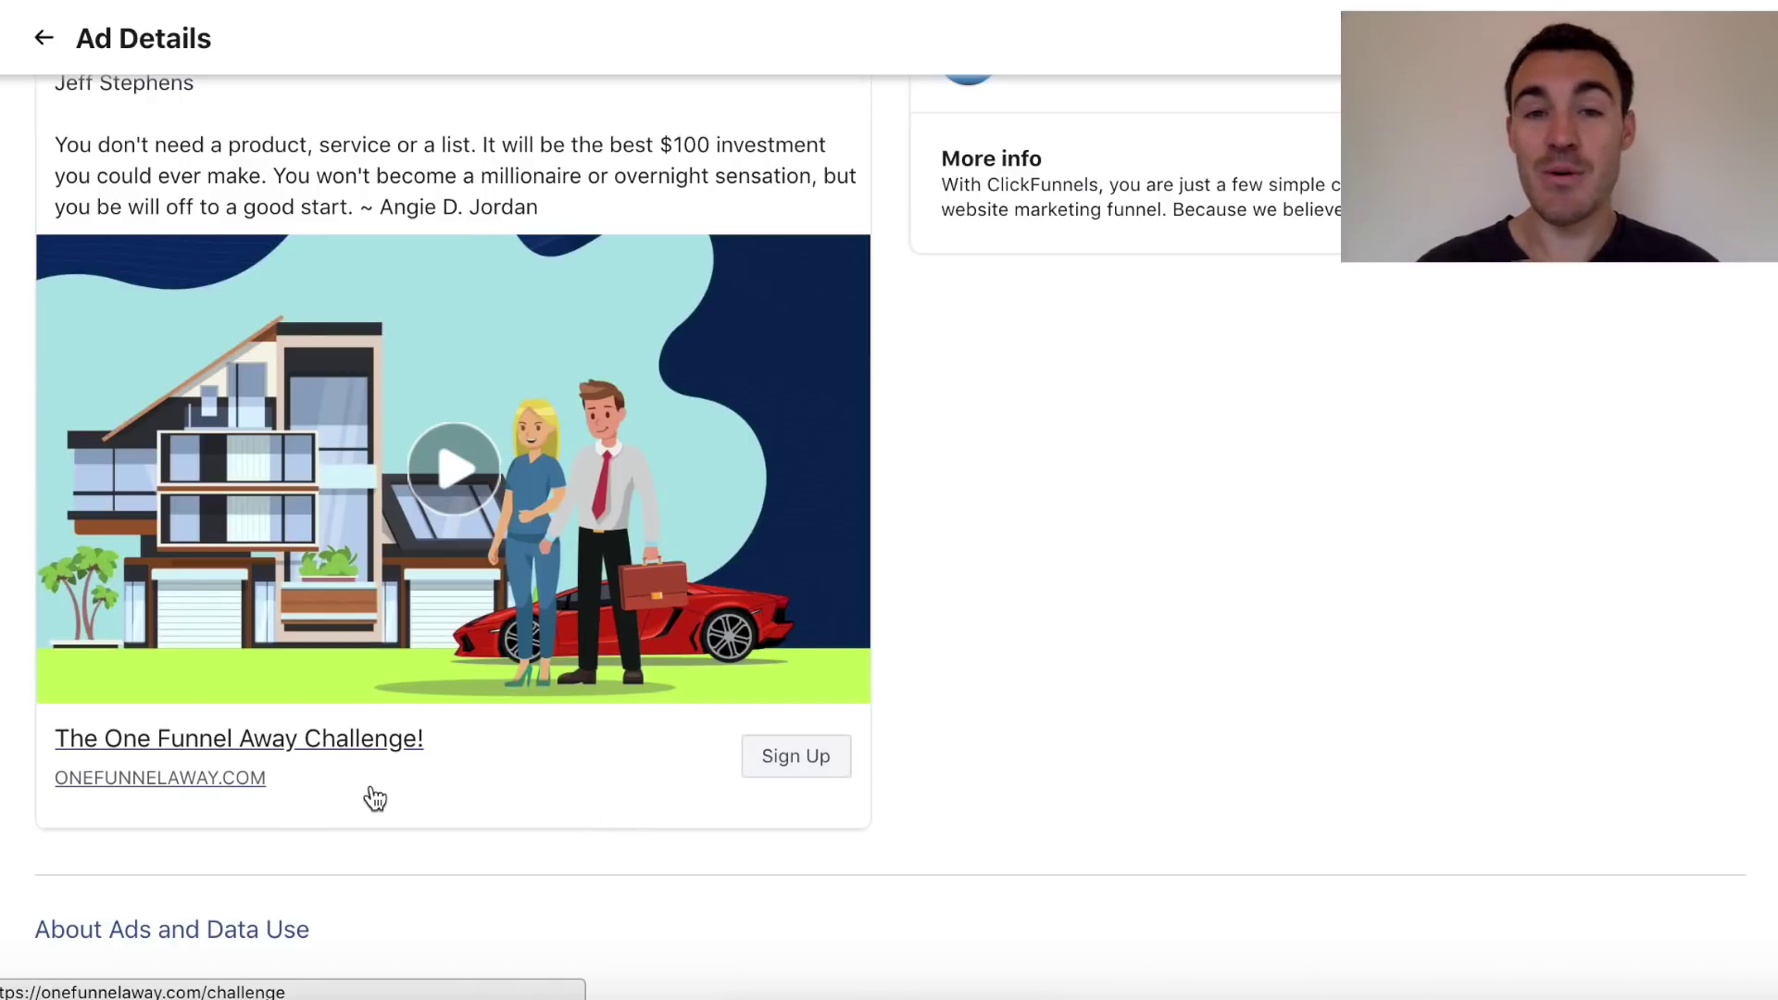
Visit the ad's onefunnelaway.com landing page, review its sales content, and return to the ad details.
left_click(181, 776)
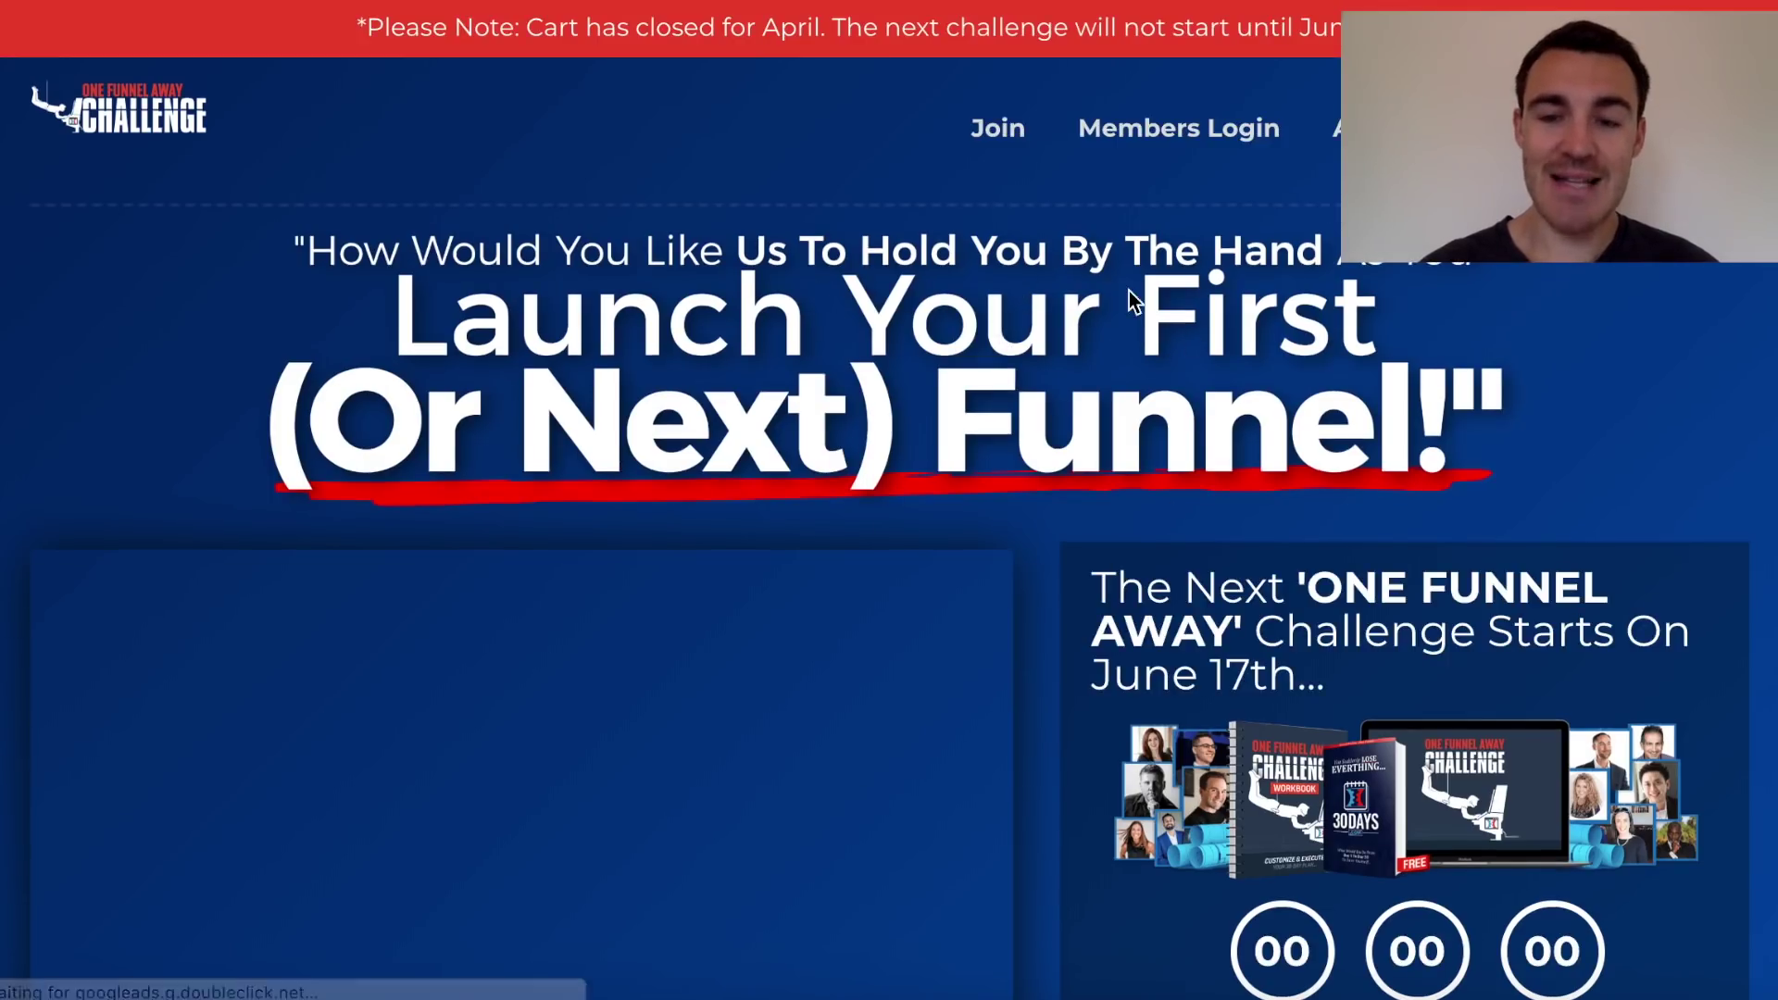
scroll(1134, 290, "down", 2)
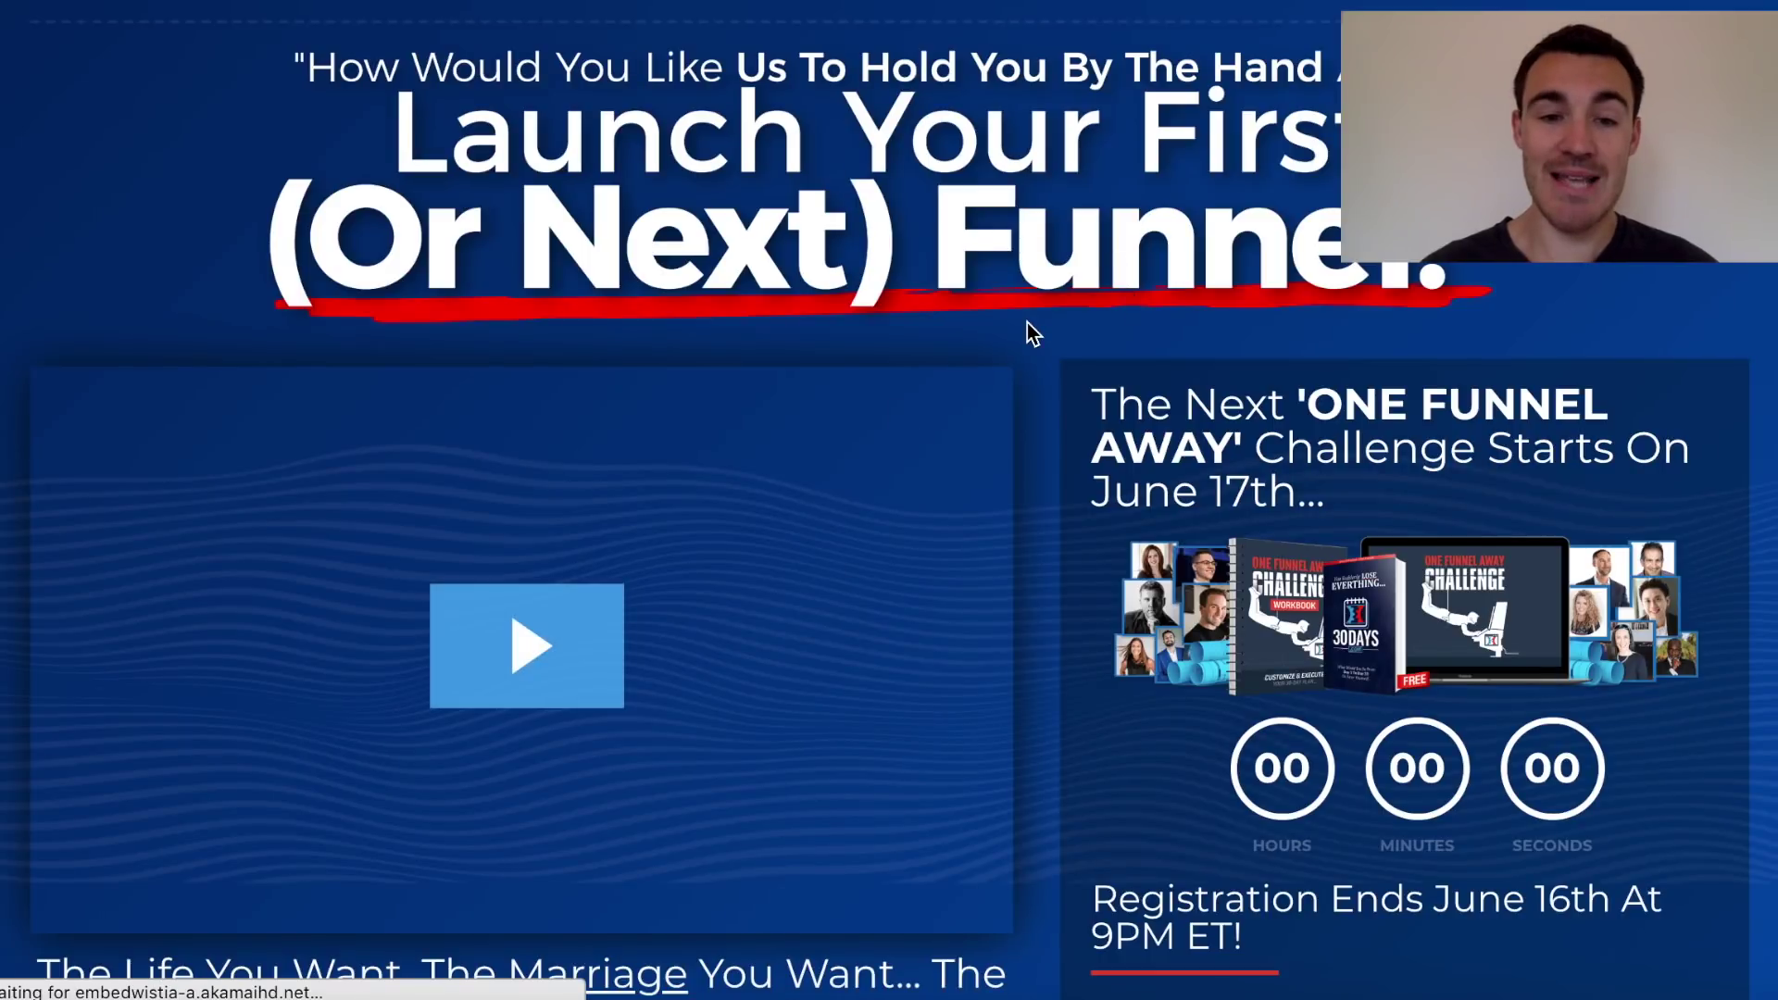
scroll(154, 883, "down", 7)
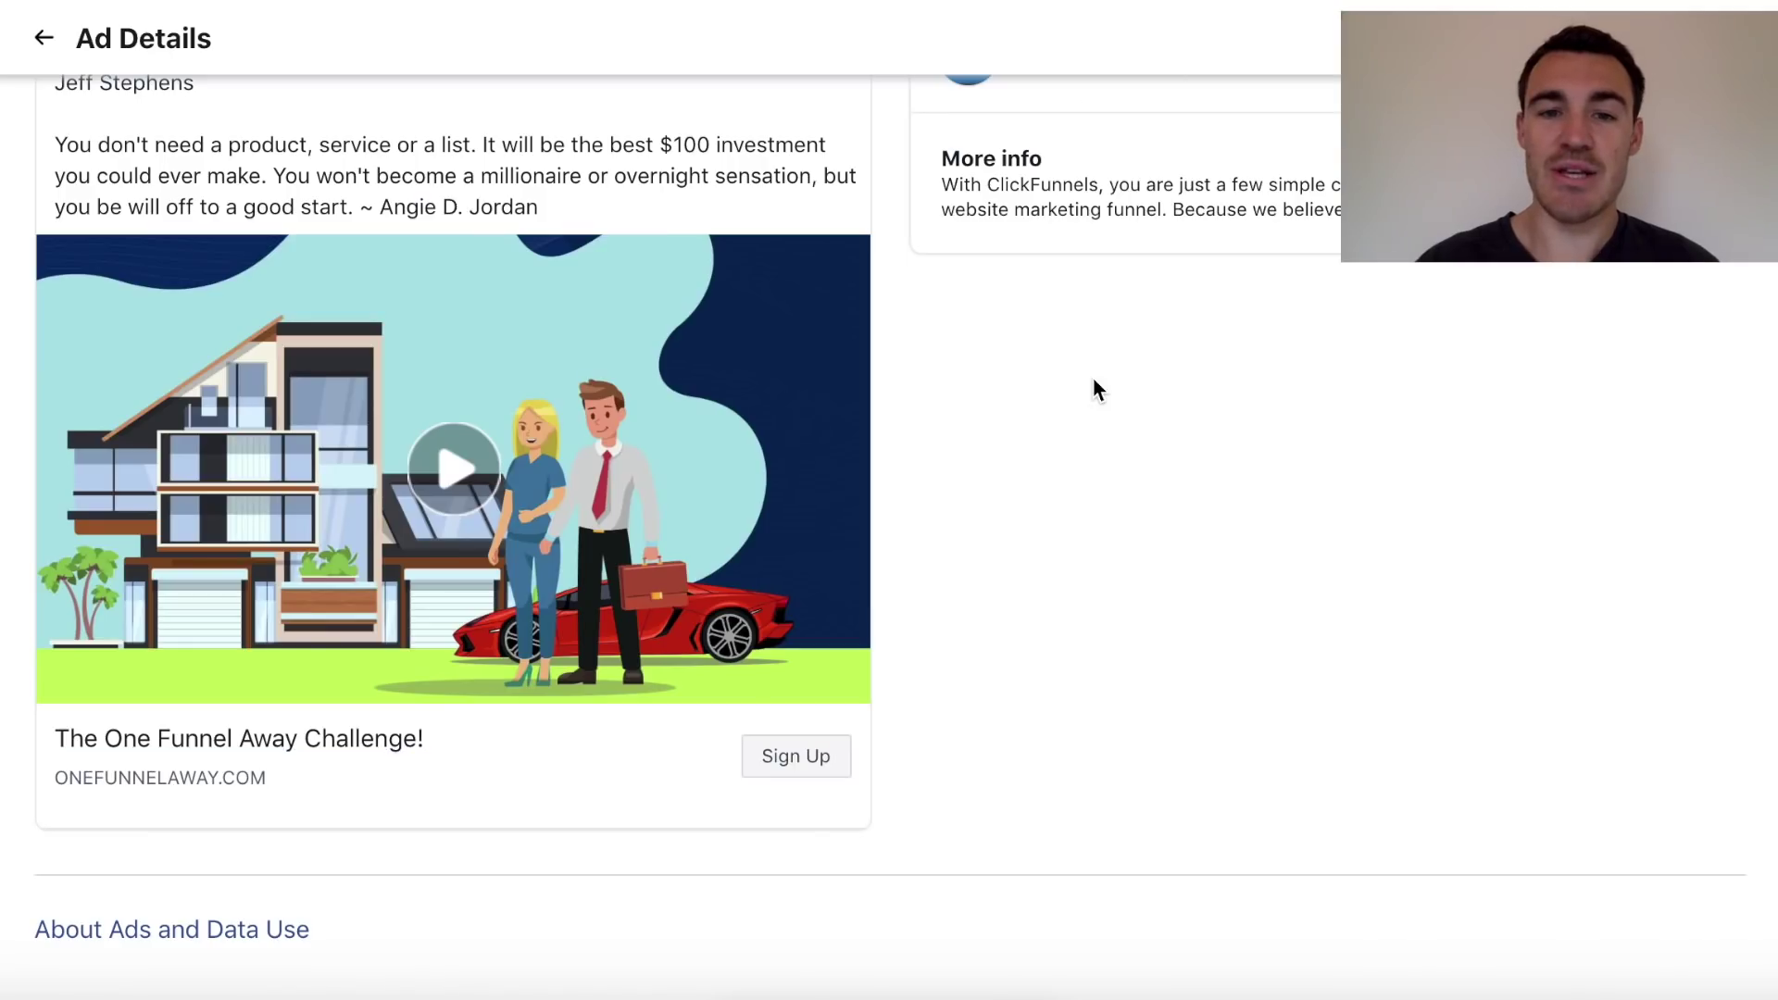
scroll(1095, 389, "up", 3)
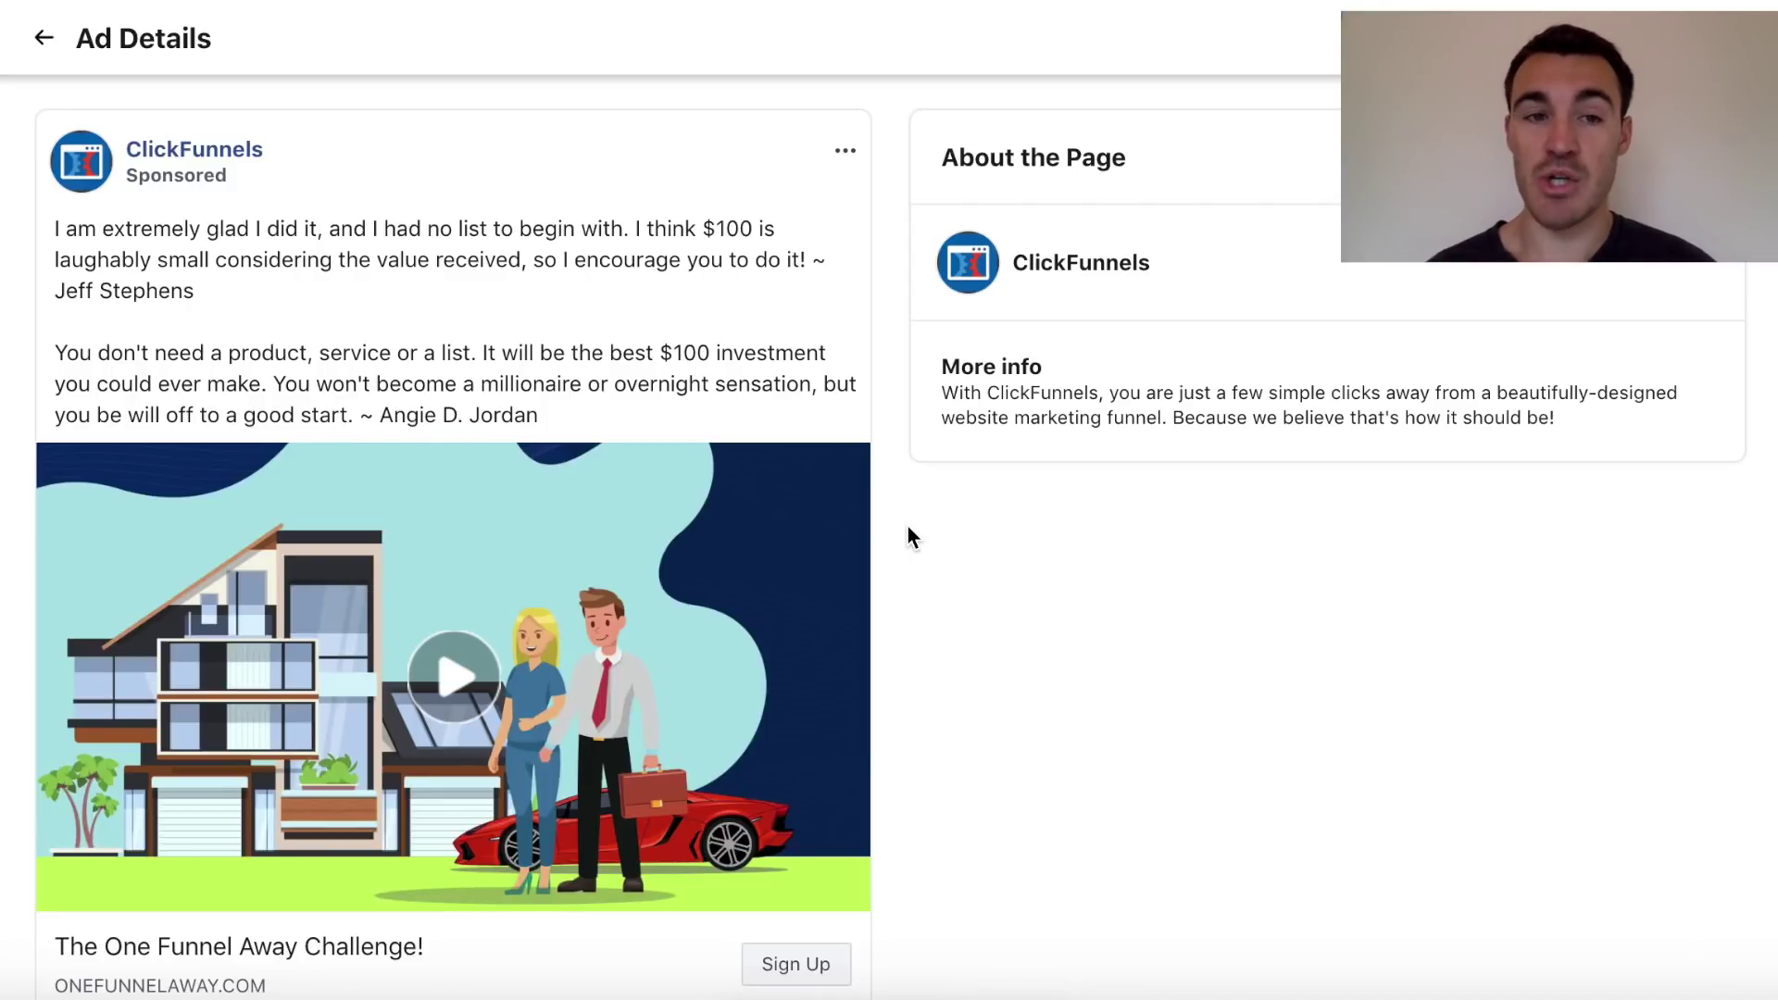
Return to the ClickFunnels ad list and examine the start dates, copy and creatives of active ads back to March 2019.
left_click(44, 39)
scroll(529, 600, "up", 15)
scroll(396, 785, "down", 3)
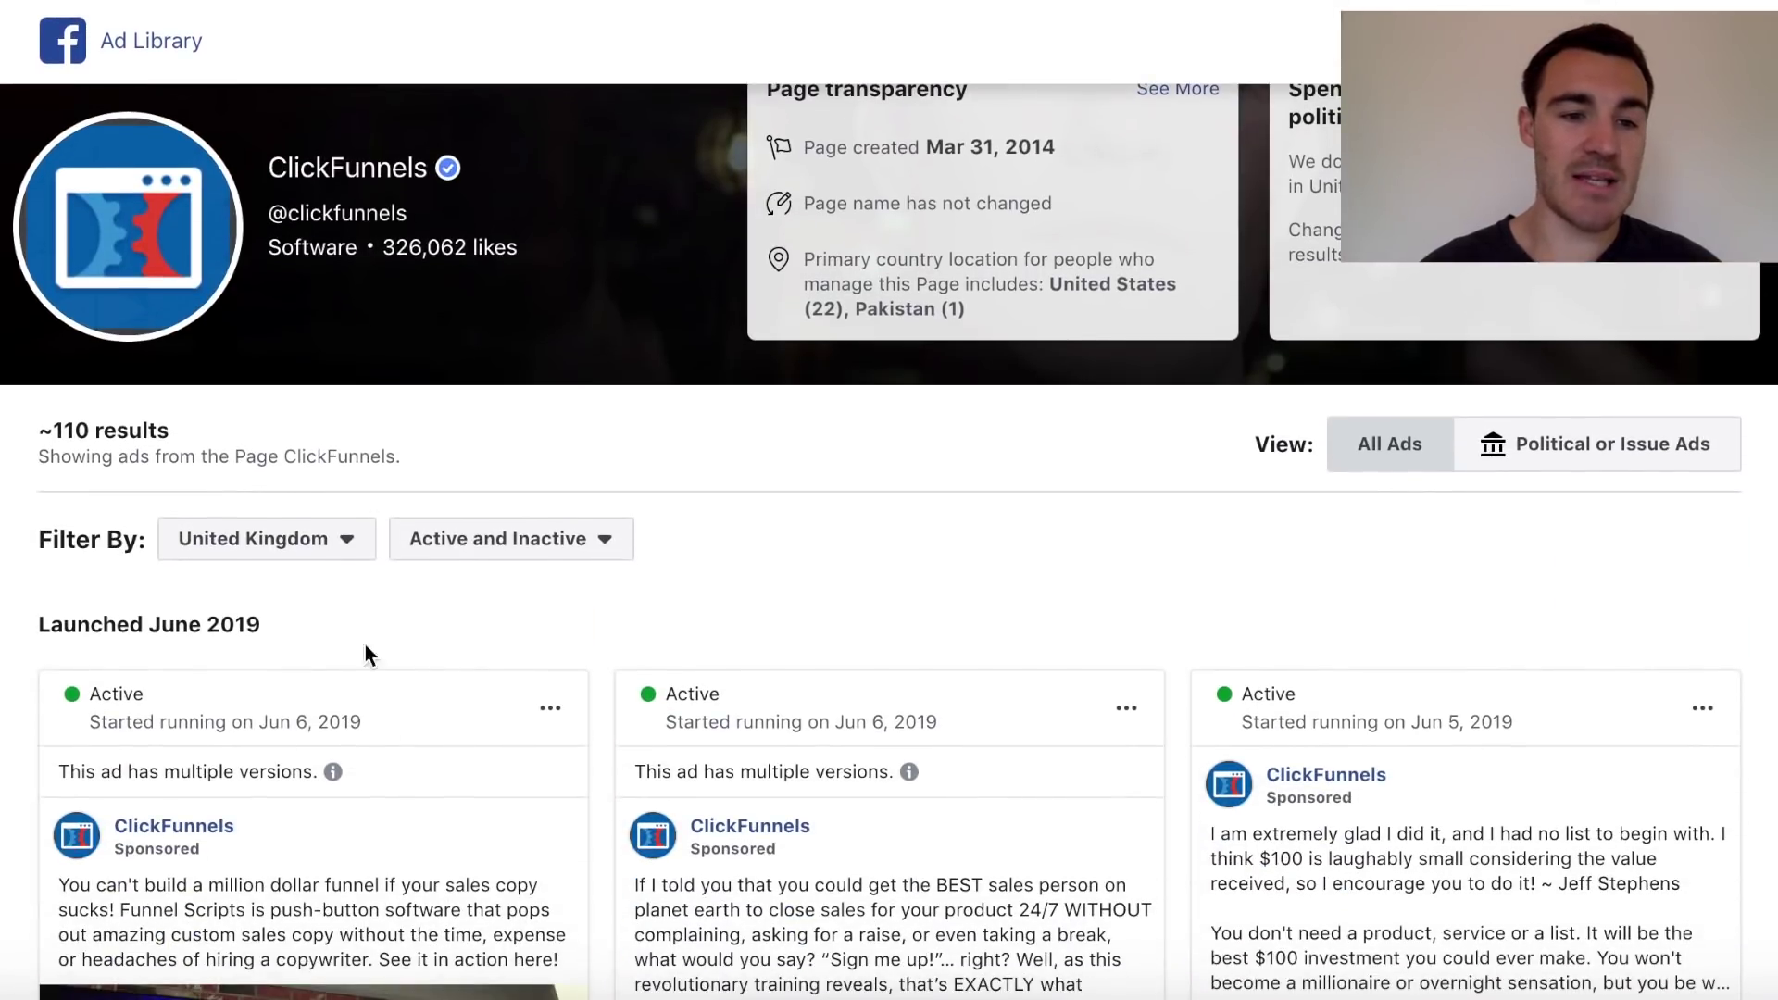
scroll(574, 761, "down", 3)
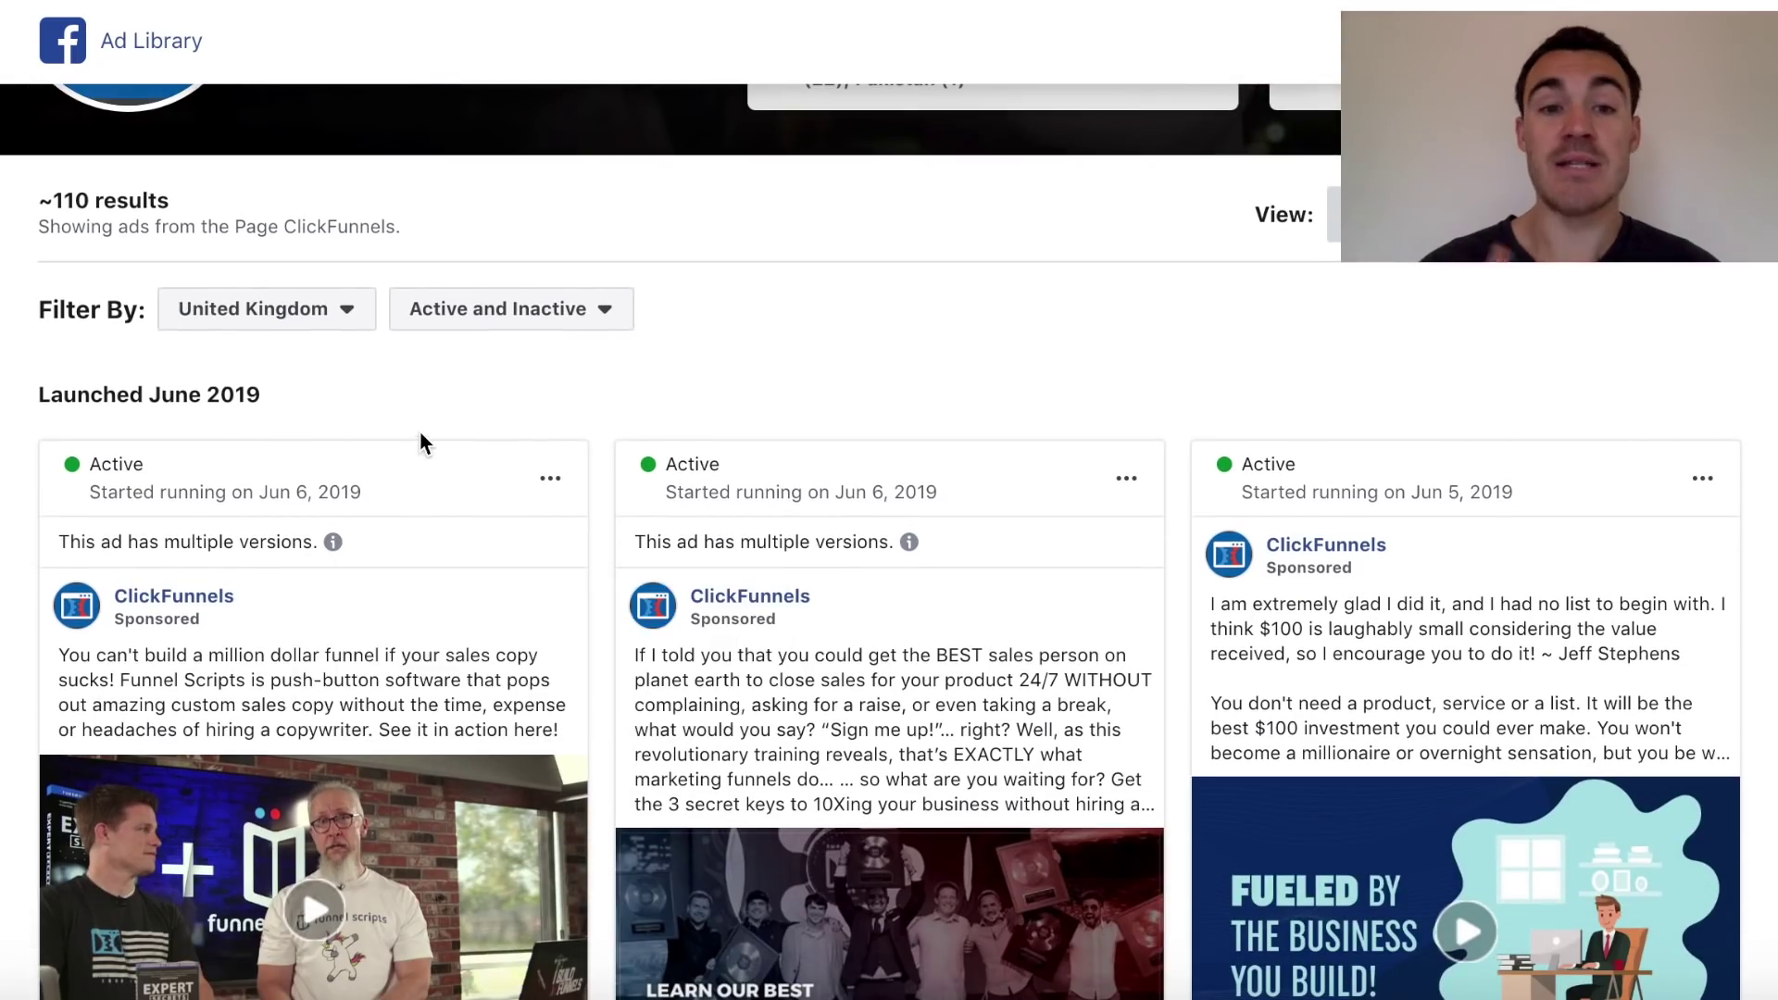
scroll(420, 433, "down", 20)
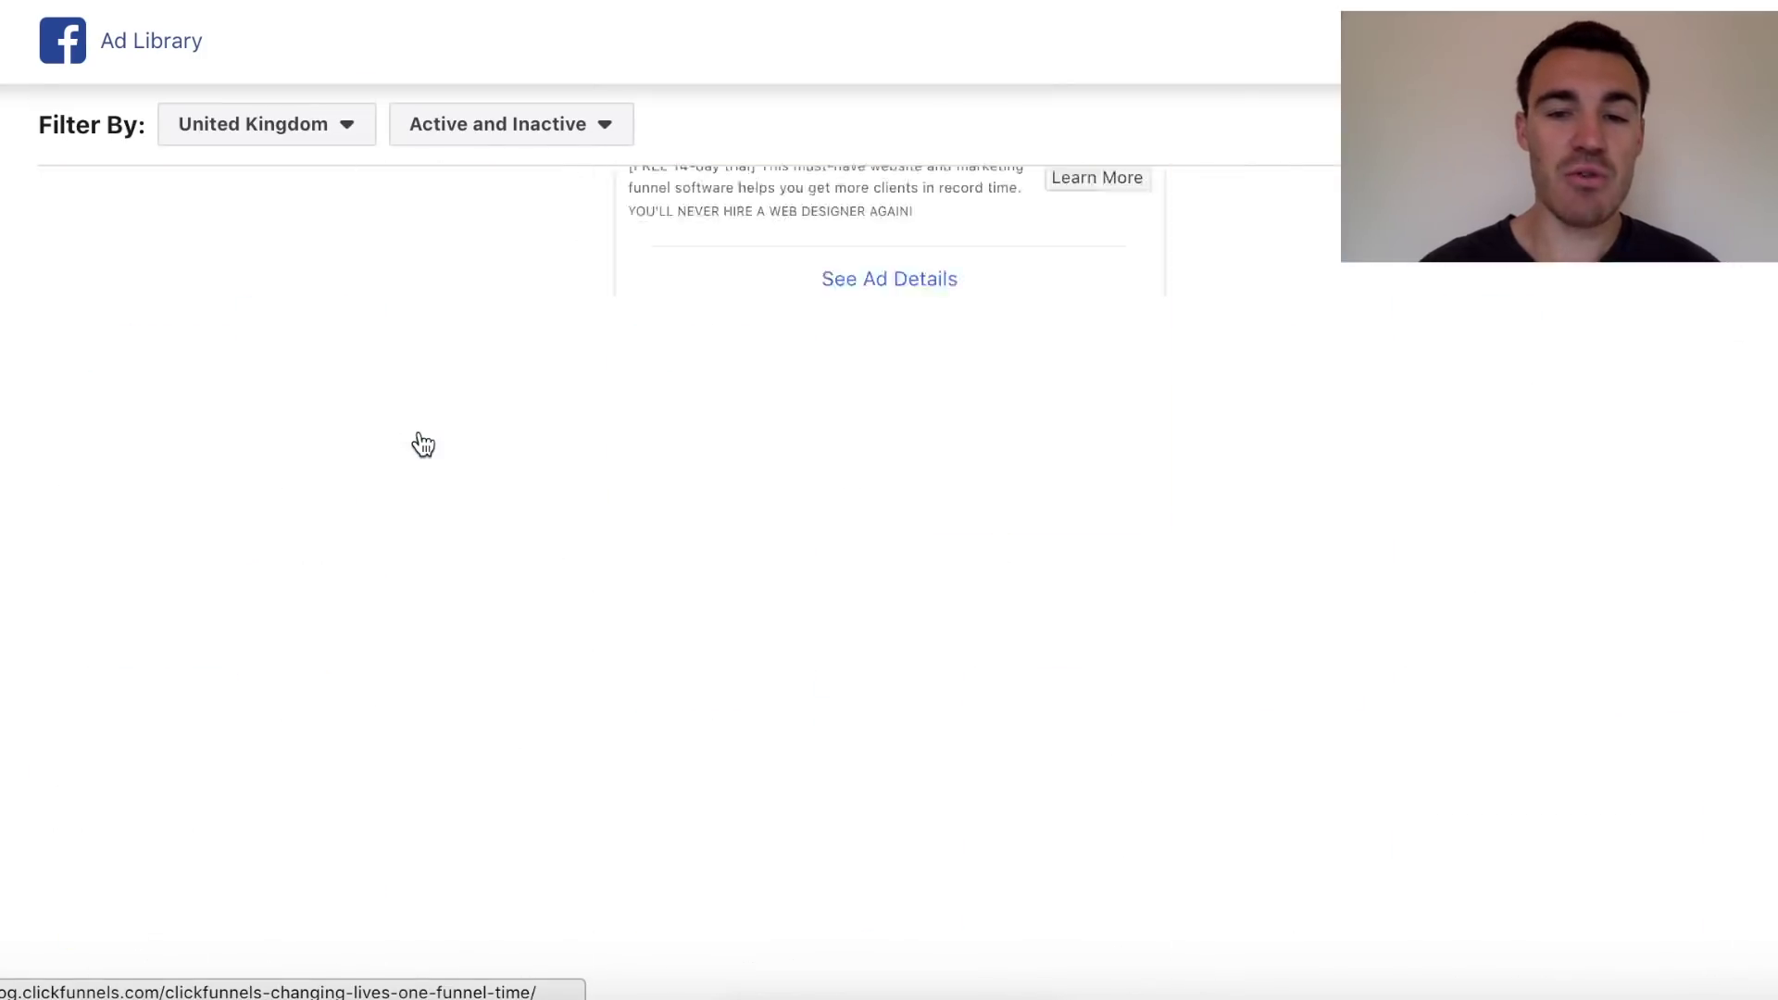
scroll(420, 443, "down", 15)
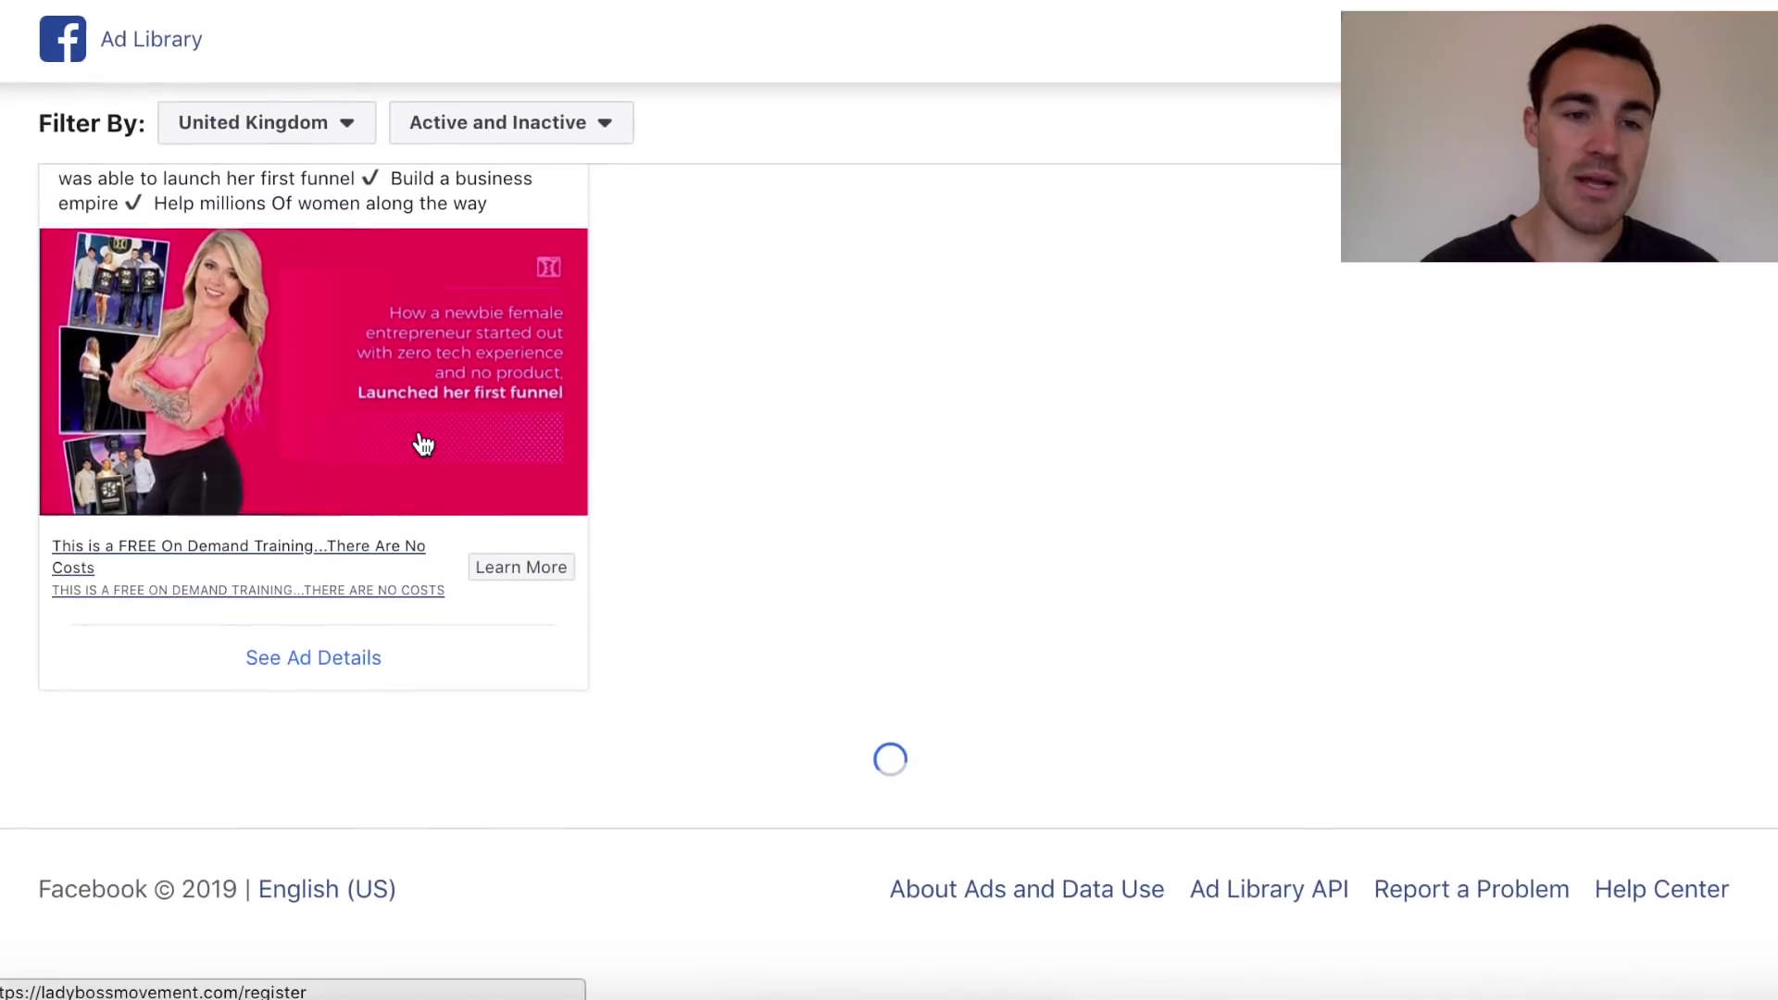
scroll(948, 443, "up", 4)
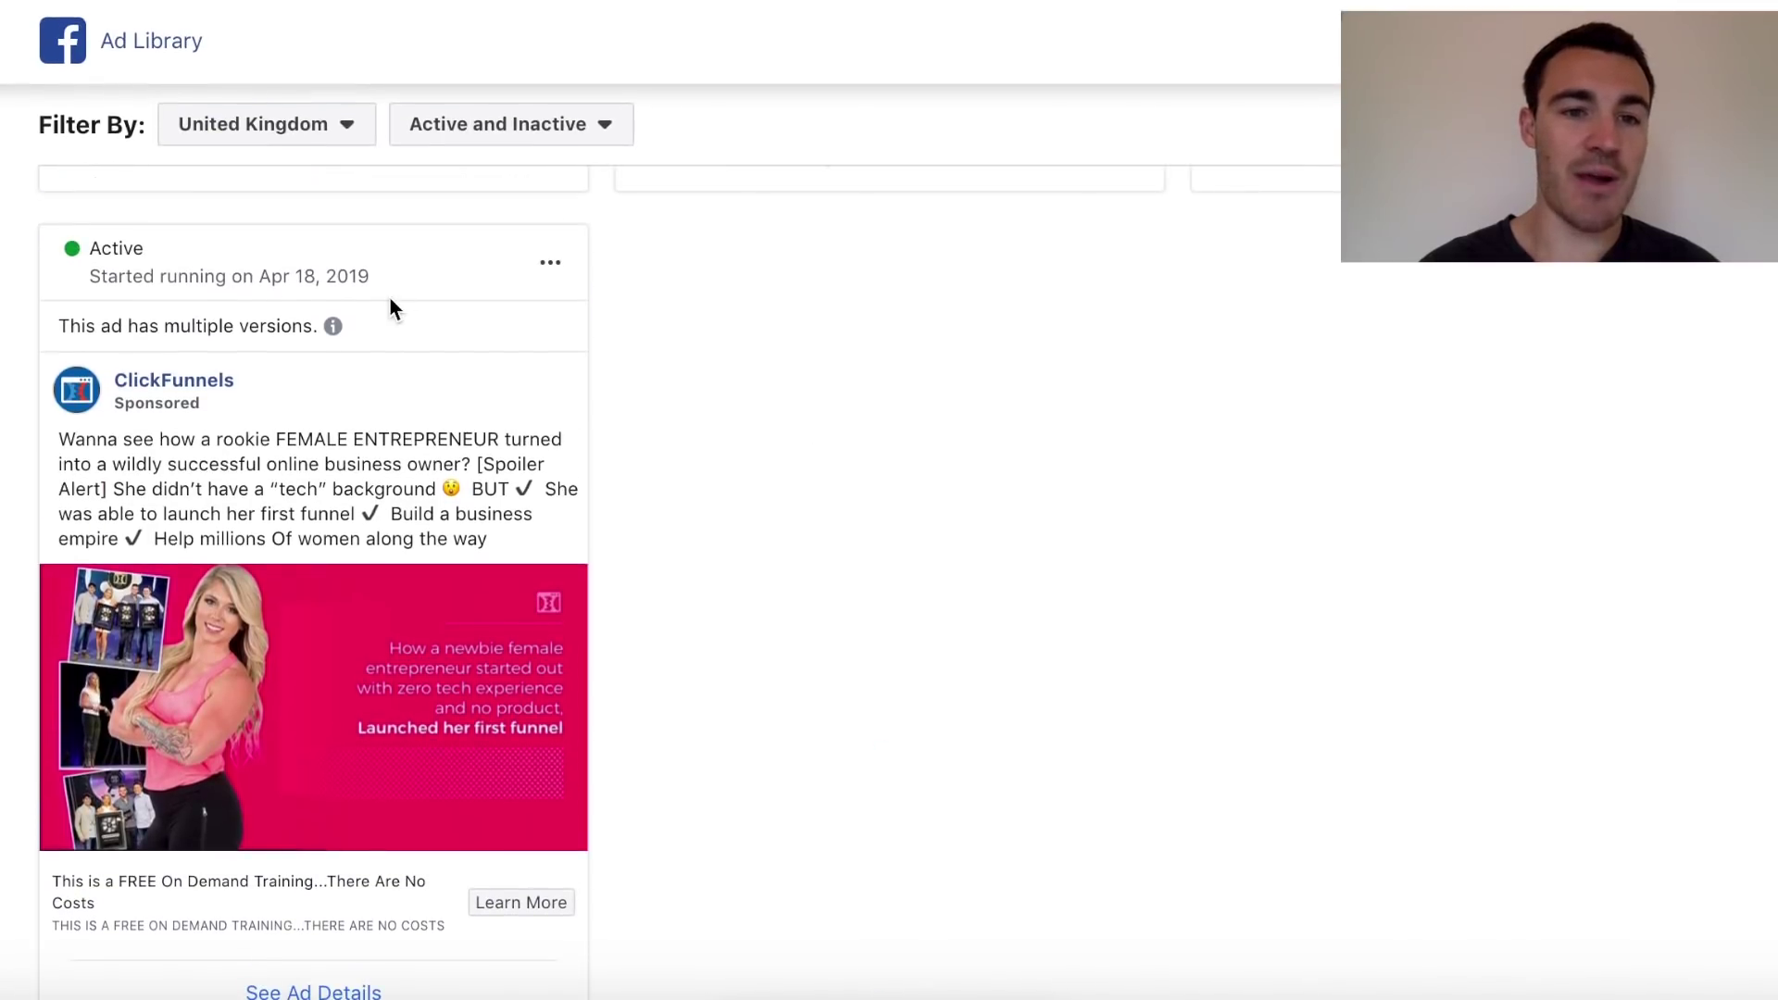
scroll(854, 570, "down", 10)
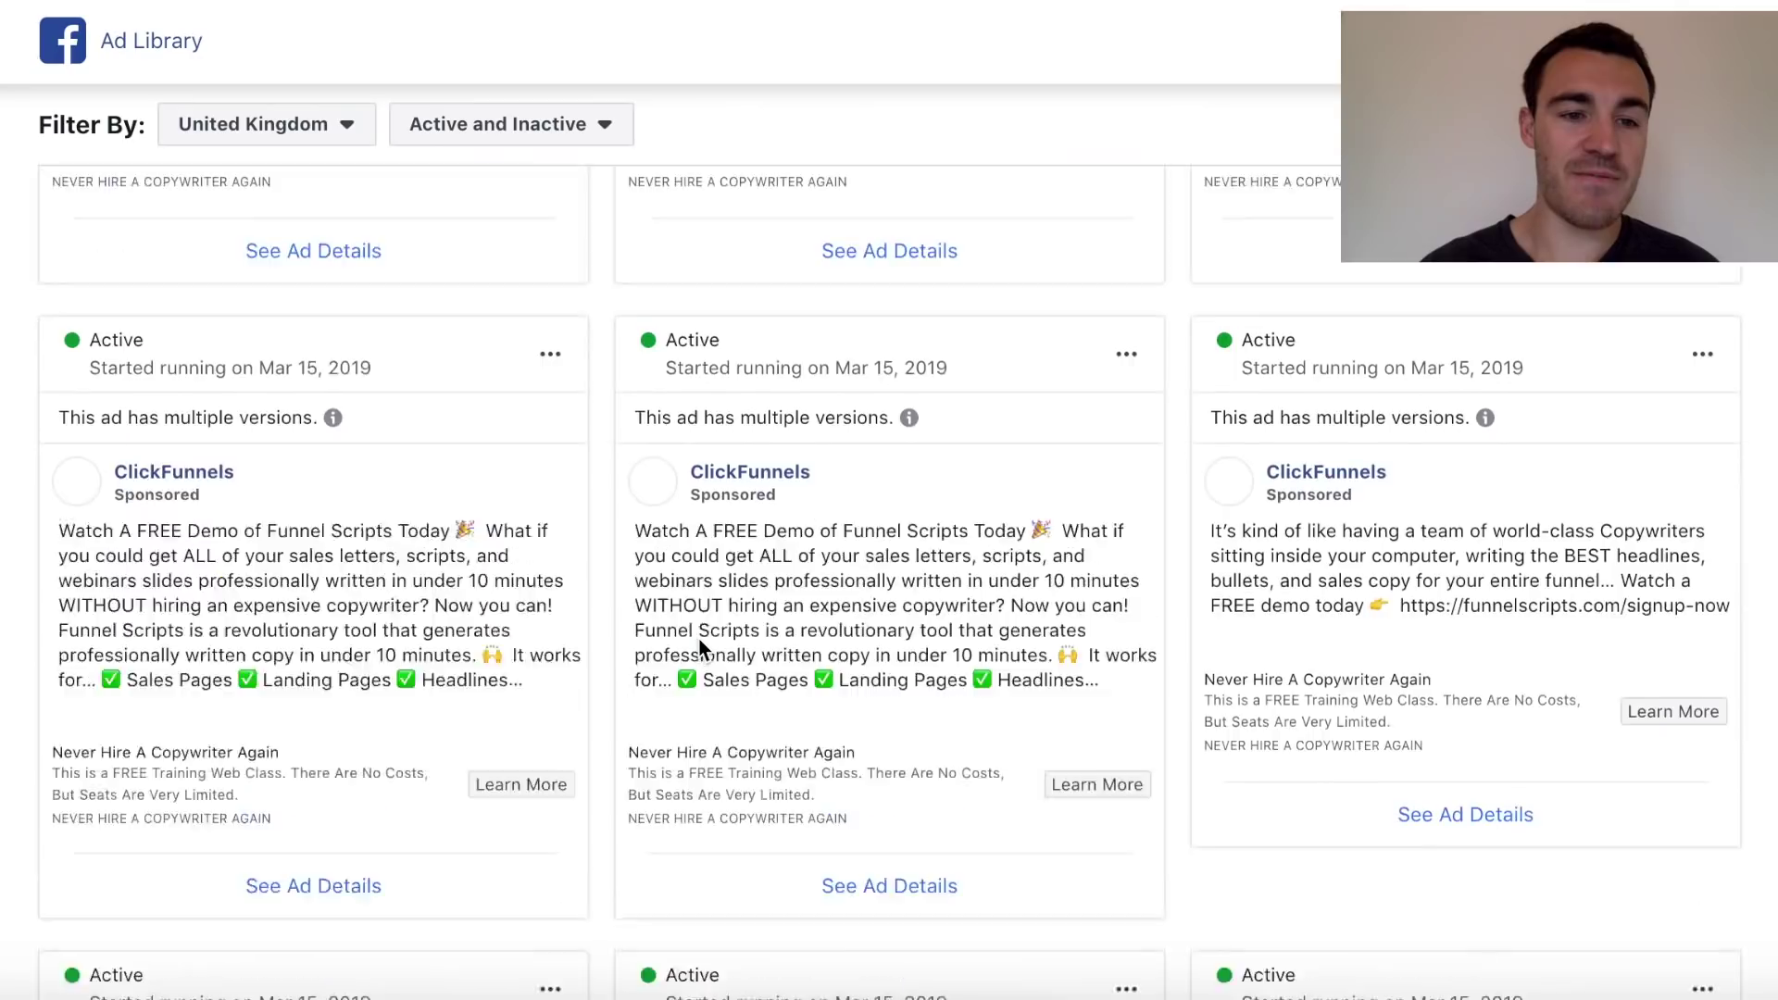
scroll(701, 649, "down", 5)
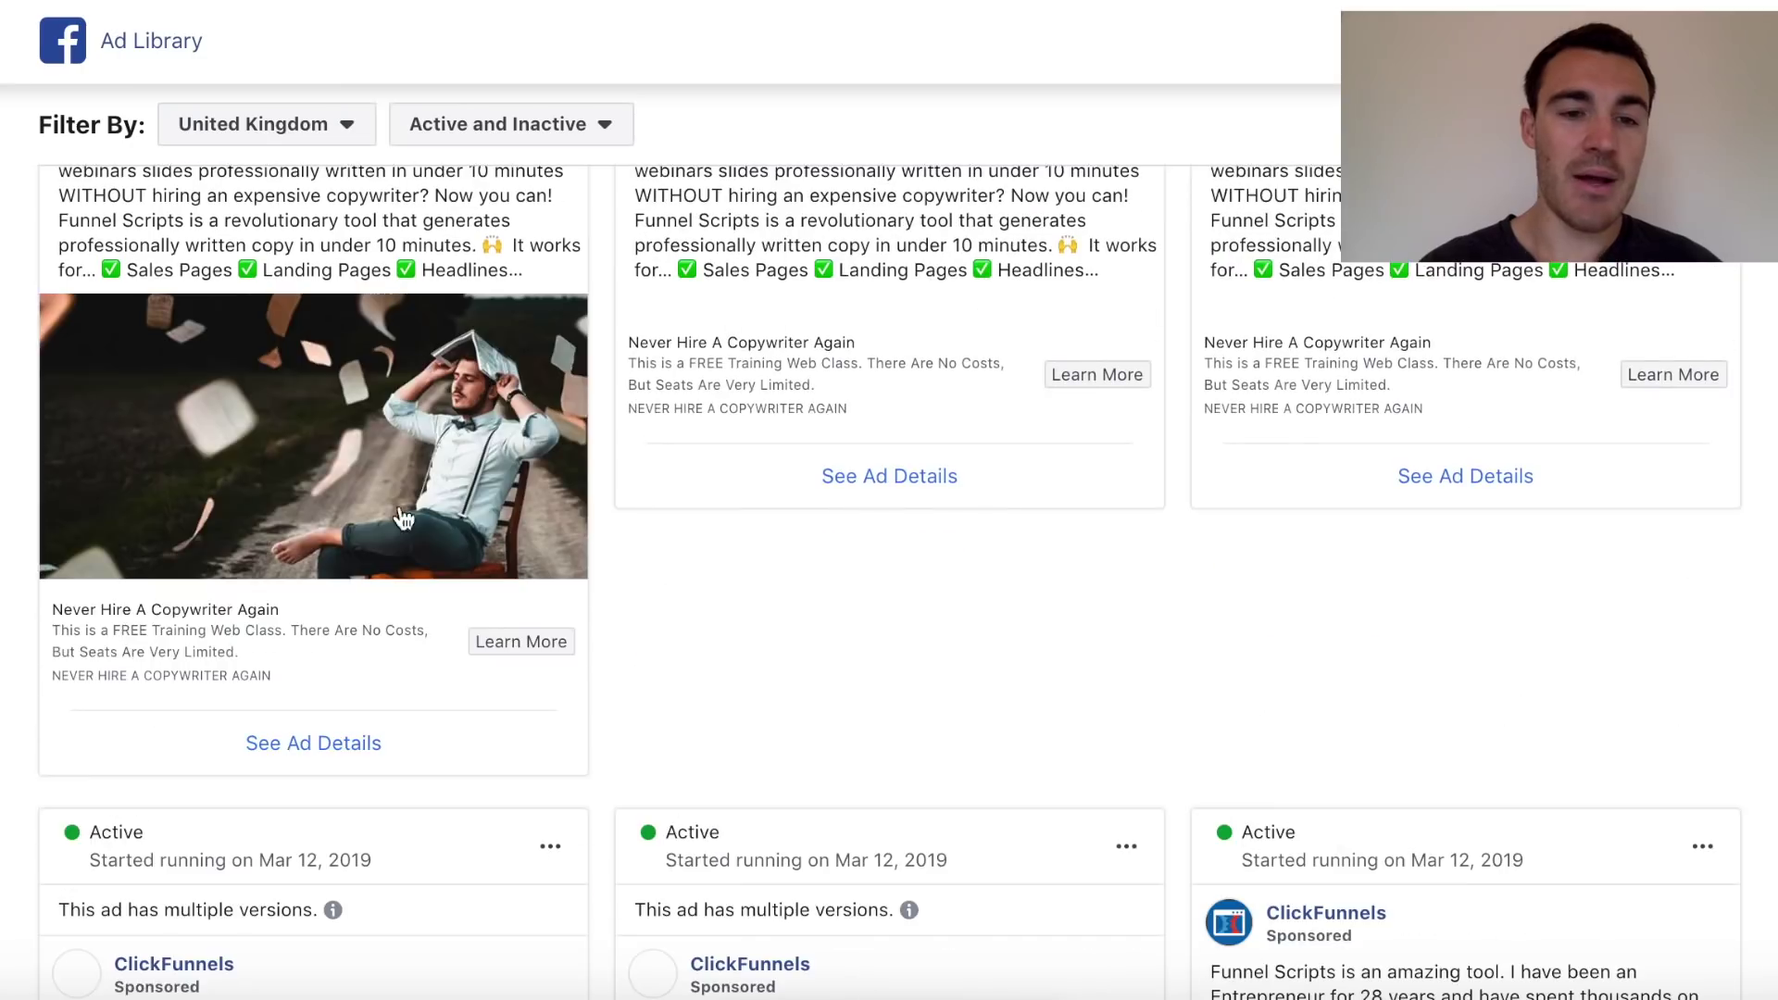
scroll(603, 773, "down", 7)
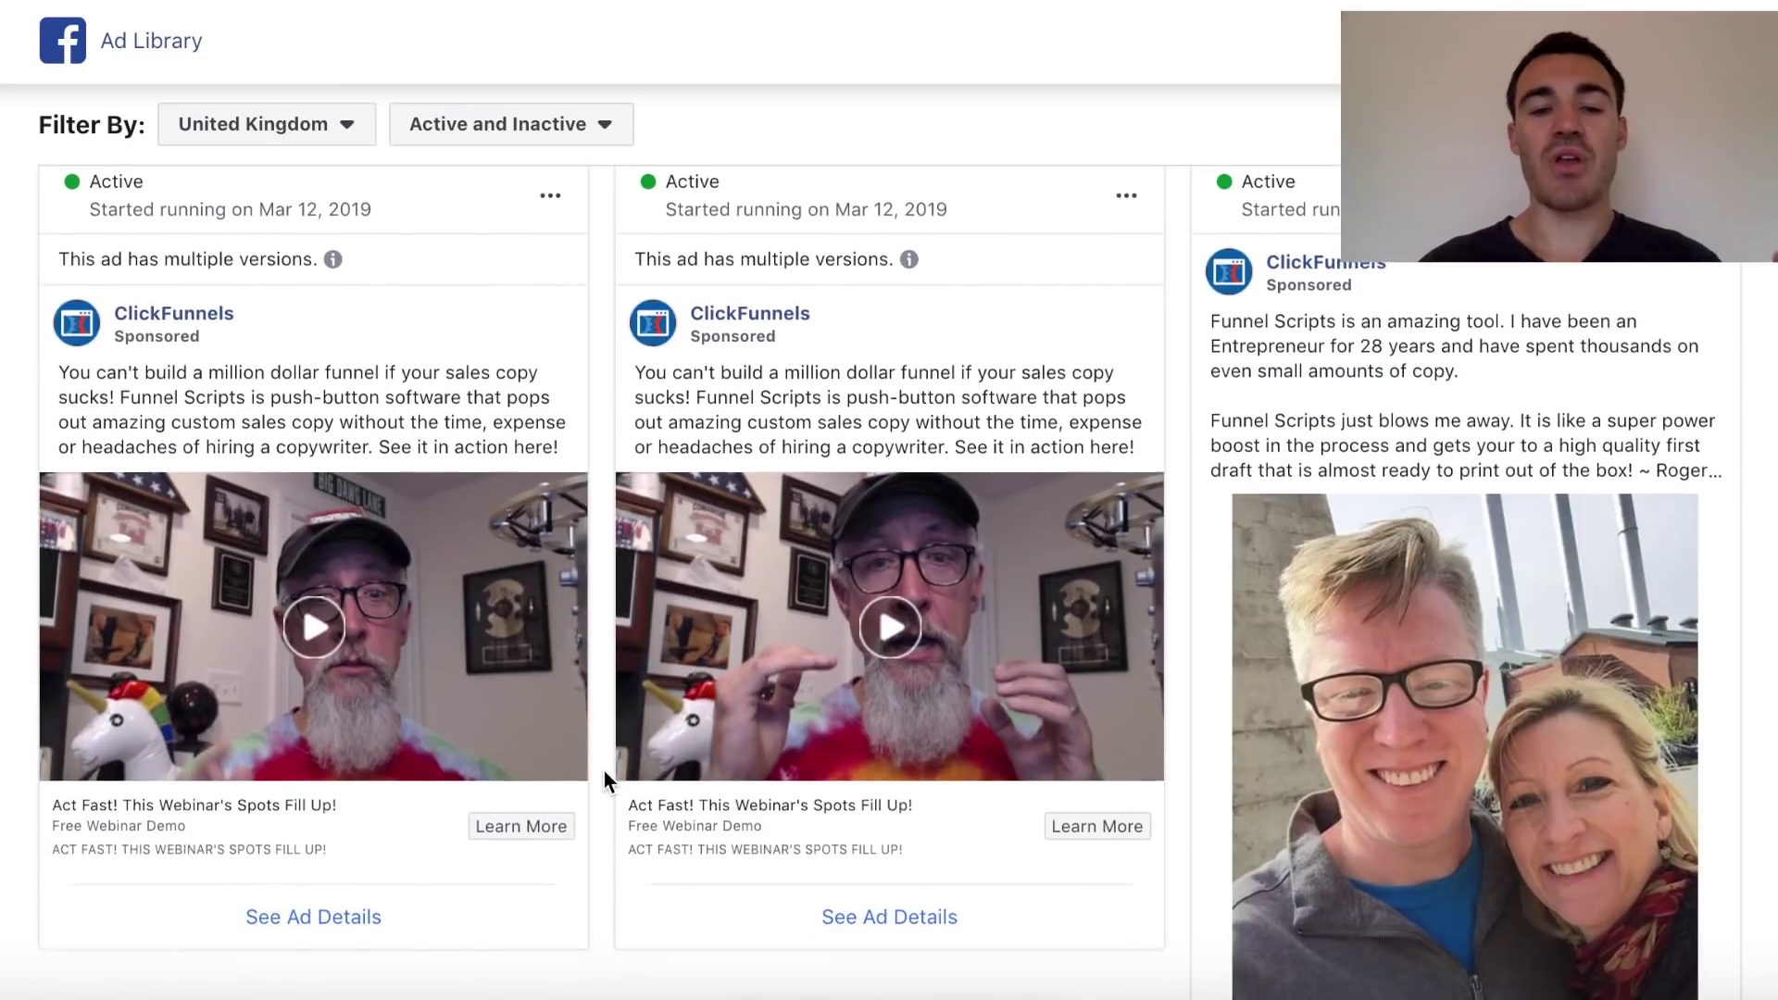